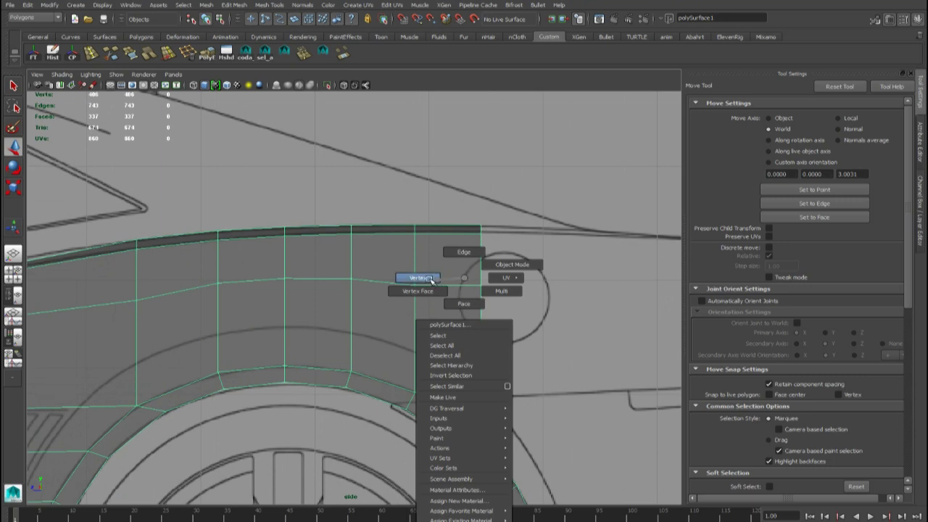
# Move the lower vertex of the quarter panel's second-to-last column onto the rear wheel arch's outer strip.
pyautogui.keyDown('alt'); pyautogui.moveTo(411, 373); pyautogui.dragTo(377, 310, button='middle'); pyautogui.keyUp('alt')
pyautogui.moveTo(368, 317); pyautogui.dragTo(406, 349)
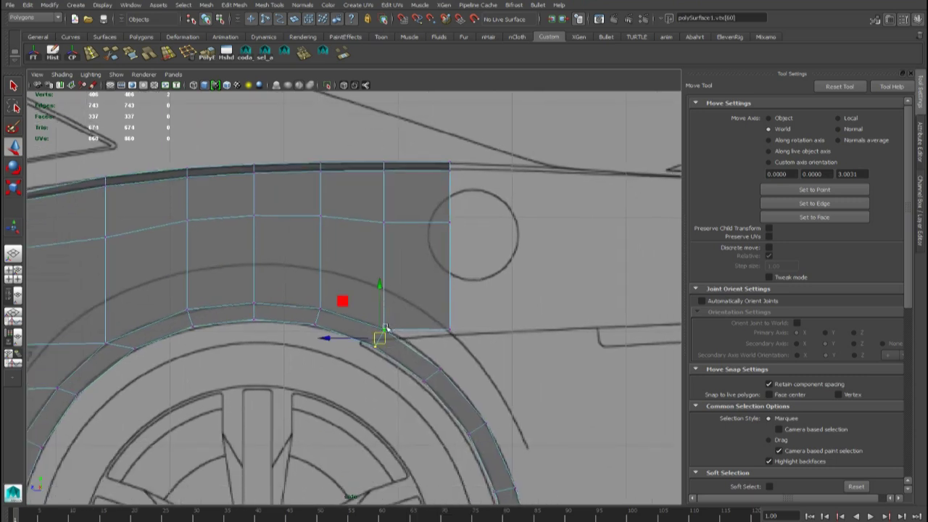
pyautogui.click(380, 320)
pyautogui.click(390, 333)
pyautogui.moveTo(384, 330); pyautogui.dragTo(399, 338)
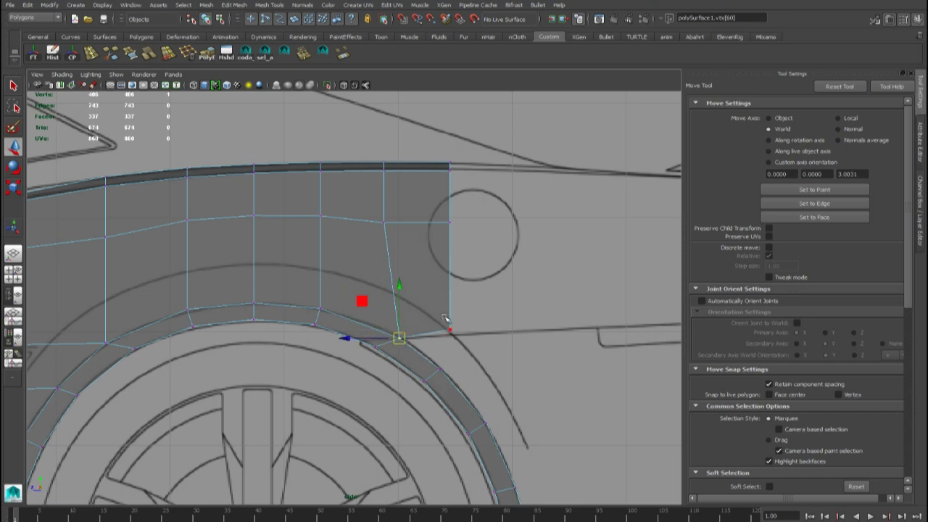
# Nudge the bottom corner vertex of the quarter panel's rear edge vertically onto the blueprint's bumper line.
pyautogui.click(455, 338)
pyautogui.moveTo(451, 281); pyautogui.dragTo(451, 280)
pyautogui.keyDown('alt'); pyautogui.moveTo(452, 279); pyautogui.dragTo(472, 324, button='middle'); pyautogui.keyUp('alt')
pyautogui.click(403, 269)
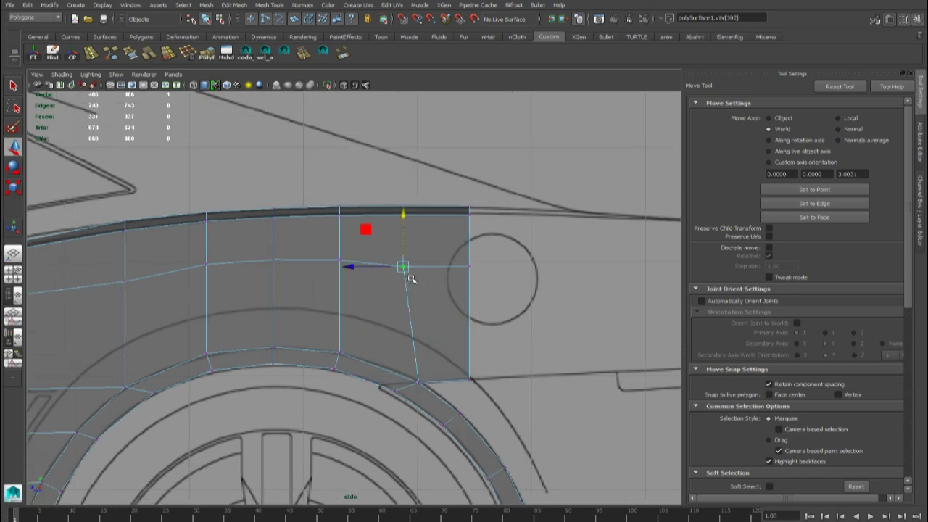
# Examine the side panel's edge flow from the rear wheel arch forward to the front fender.
pyautogui.moveTo(447, 292); pyautogui.dragTo(490, 280, button='right')
pyautogui.click(428, 289)
pyautogui.scroll(-5, 423, 299)
pyautogui.keyDown('alt'); pyautogui.moveTo(424, 312); pyautogui.dragTo(581, 317, button='middle'); pyautogui.keyUp('alt')
pyautogui.keyDown('alt'); pyautogui.moveTo(422, 295); pyautogui.dragTo(570, 290, button='middle'); pyautogui.keyUp('alt')
pyautogui.scroll(-4, 333, 295)
pyautogui.keyDown('alt'); pyautogui.moveTo(330, 298); pyautogui.dragTo(482, 298, button='middle'); pyautogui.keyUp('alt')
pyautogui.keyDown('alt'); pyautogui.moveTo(388, 311); pyautogui.dragTo(470, 311, button='middle'); pyautogui.keyUp('alt')
pyautogui.keyDown('alt'); pyautogui.moveTo(458, 348); pyautogui.dragTo(395, 346, button='middle'); pyautogui.keyUp('alt')
pyautogui.scroll(3, 384, 338)
pyautogui.keyDown('alt'); pyautogui.moveTo(284, 310); pyautogui.dragTo(328, 298, button='middle'); pyautogui.keyUp('alt')
# Slide the upper side-panel vertex behind the front wheel arch slightly upward along the surface, with the move axis set to Normal.
pyautogui.moveTo(335, 280); pyautogui.dragTo(304, 282, button='right')
pyautogui.keyDown('alt'); pyautogui.moveTo(305, 295); pyautogui.dragTo(316, 293, button='middle'); pyautogui.keyUp('alt')
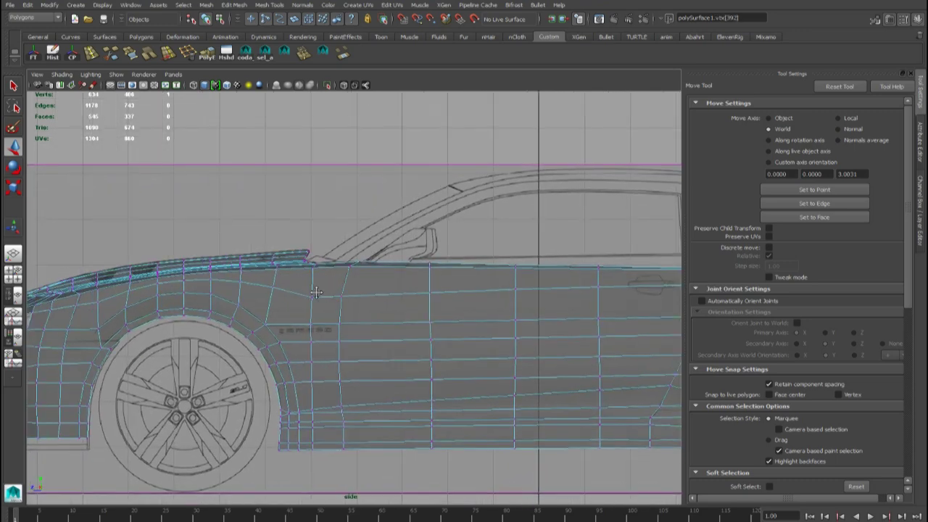
pyautogui.click(321, 313)
pyautogui.press('space')
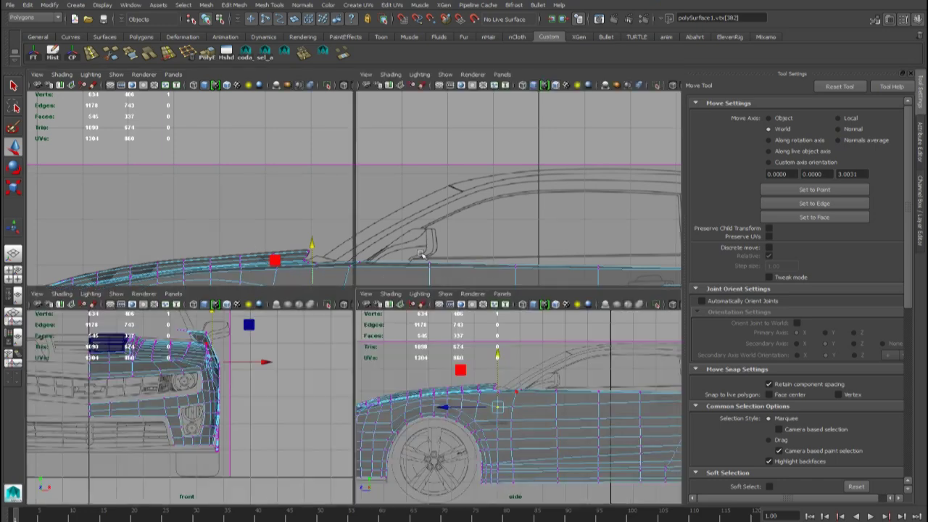
pyautogui.press('space')
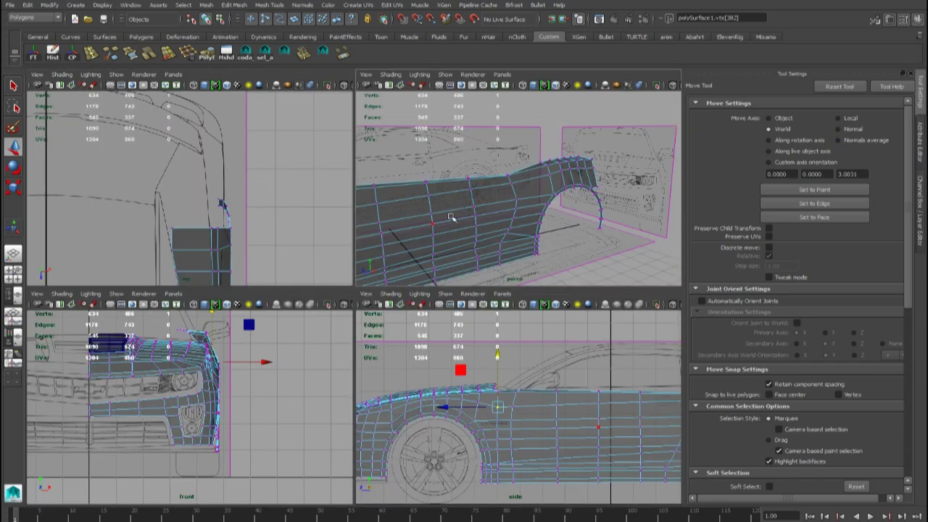
pyautogui.press('space')
pyautogui.press('f')
pyautogui.scroll(-2, 347, 256)
pyautogui.keyDown('alt'); pyautogui.moveTo(375, 275); pyautogui.dragTo(405, 263, button='middle'); pyautogui.keyUp('alt')
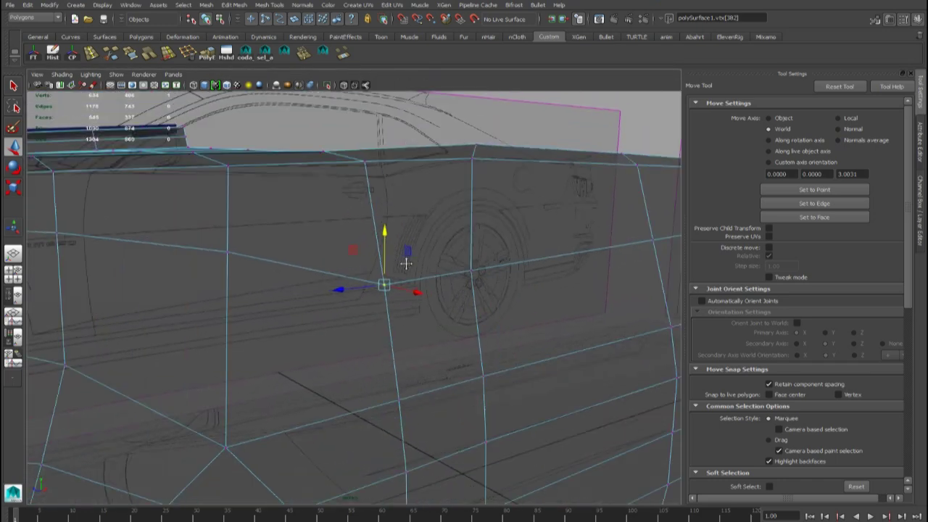
pyautogui.keyDown('alt'); pyautogui.moveTo(406, 263); pyautogui.dragTo(729, 166); pyautogui.keyUp('alt')
pyautogui.click(838, 129)
pyautogui.scroll(-2, 406, 277)
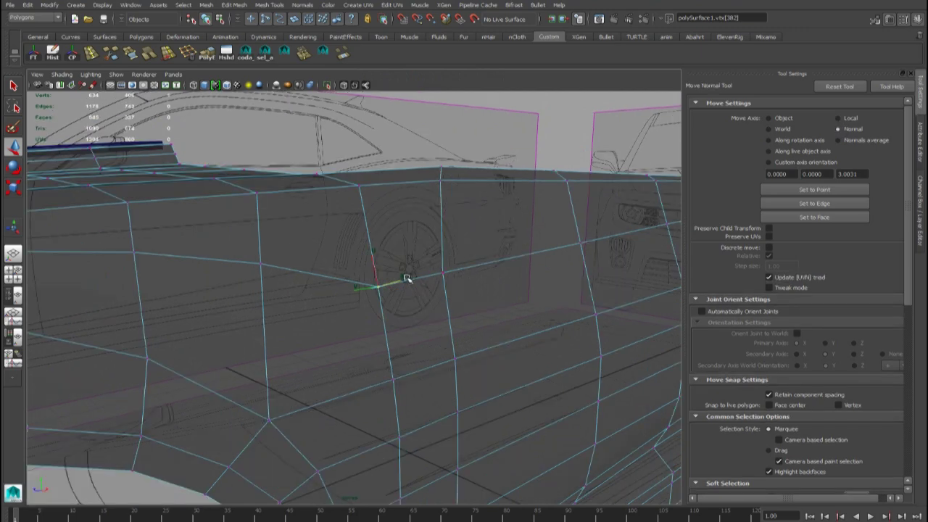
pyautogui.keyDown('alt'); pyautogui.moveTo(390, 278); pyautogui.dragTo(397, 287, button='middle'); pyautogui.keyUp('alt')
pyautogui.moveTo(377, 269); pyautogui.dragTo(378, 262)
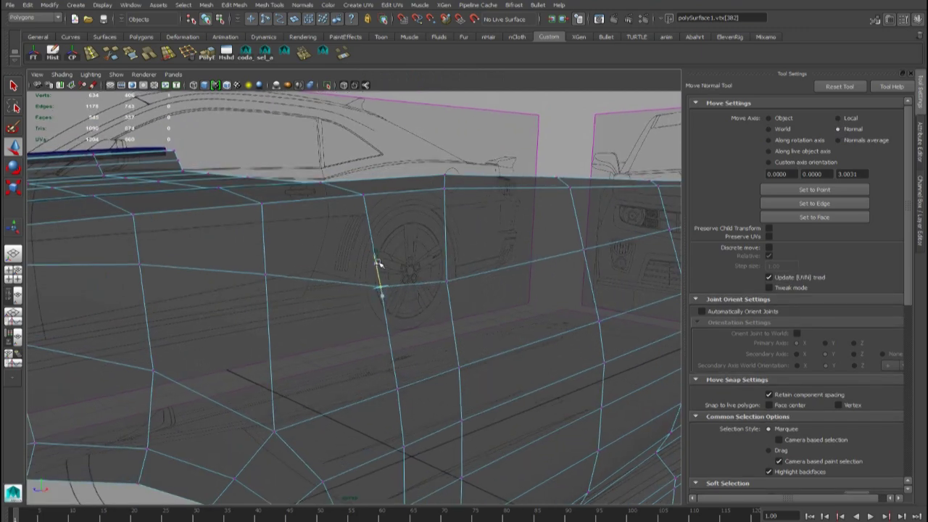
# Slide the next vertices along the same upper row of the door upward along the surface, and return to object mode.
pyautogui.scroll(-2, 525, 267)
pyautogui.keyDown('alt'); pyautogui.moveTo(524, 269); pyautogui.dragTo(519, 287, button='middle'); pyautogui.keyUp('alt')
pyautogui.scroll(-4, 500, 297)
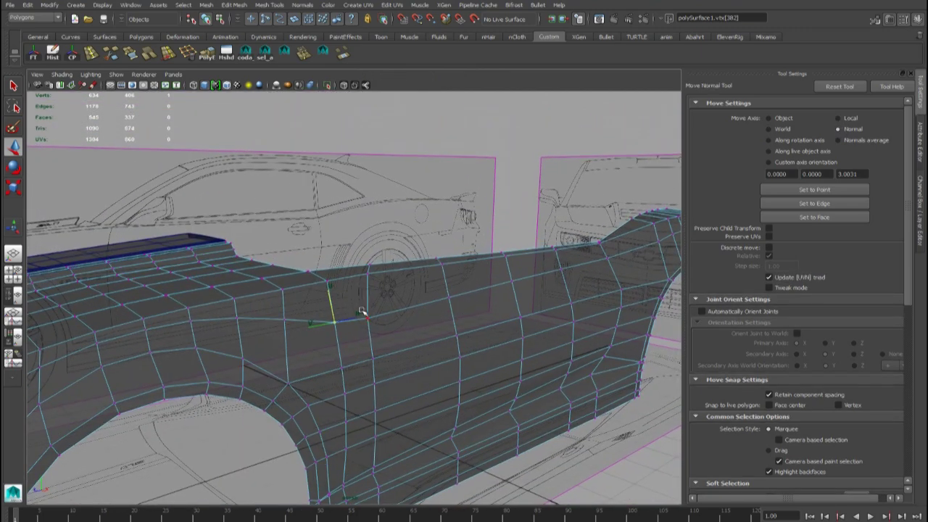
pyautogui.scroll(4, 376, 320)
pyautogui.moveTo(362, 310)
pyautogui.mouseDown()
pyautogui.moveTo(379, 330)
pyautogui.moveTo(372, 305)
pyautogui.mouseUp()
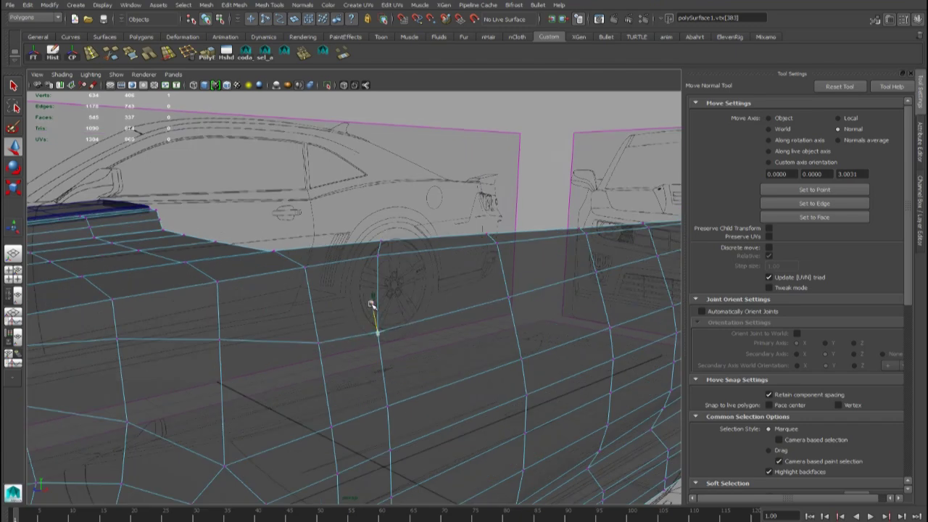
pyautogui.click(507, 297)
pyautogui.moveTo(502, 276); pyautogui.dragTo(463, 307)
pyautogui.scroll(-4, 527, 289)
pyautogui.moveTo(463, 307); pyautogui.dragTo(485, 304, button='right')
pyautogui.click(485, 305)
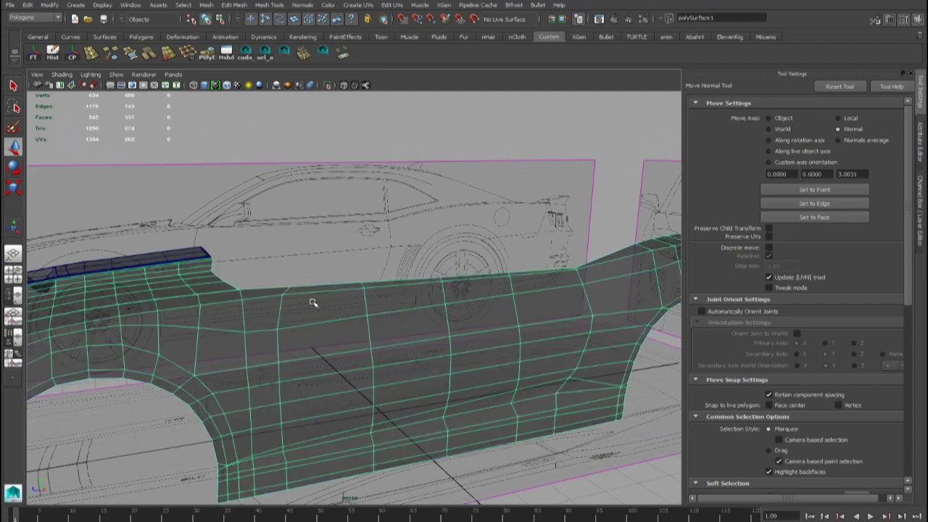
# Insert a horizontal edge loop along the upper side panel, positioned by relative distance from edge and with edge flow.
pyautogui.click(92, 53)
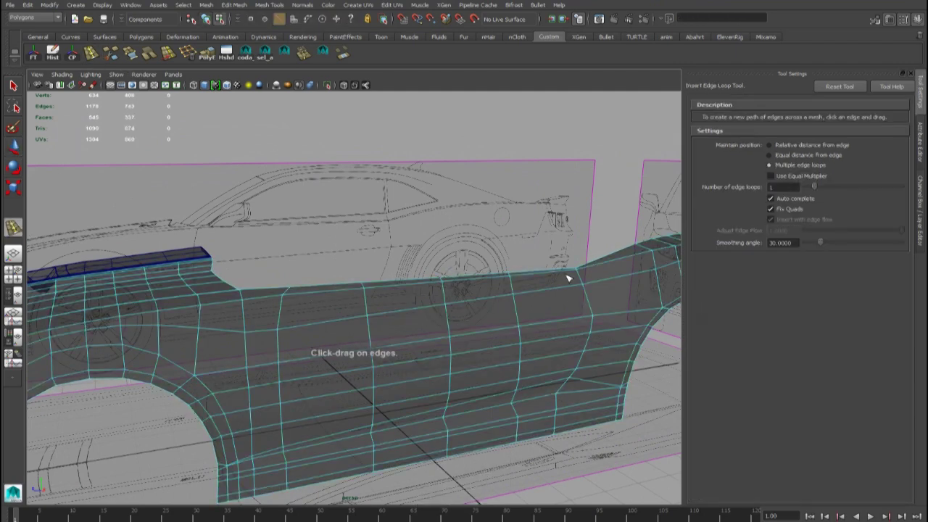
pyautogui.click(790, 146)
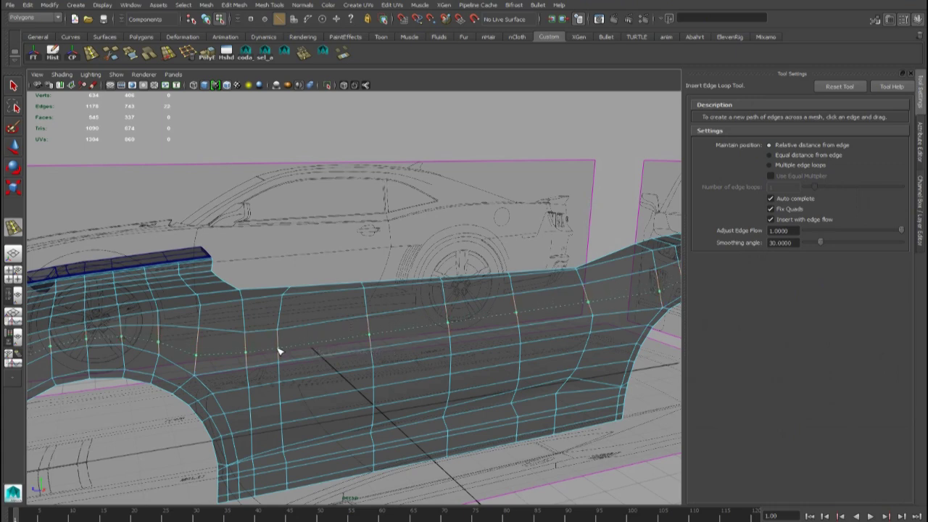
pyautogui.moveTo(278, 347); pyautogui.dragTo(279, 349)
# Examine the new edge loop around the rear wheel arch in the side view, with the side panel in object mode.
pyautogui.press('space')
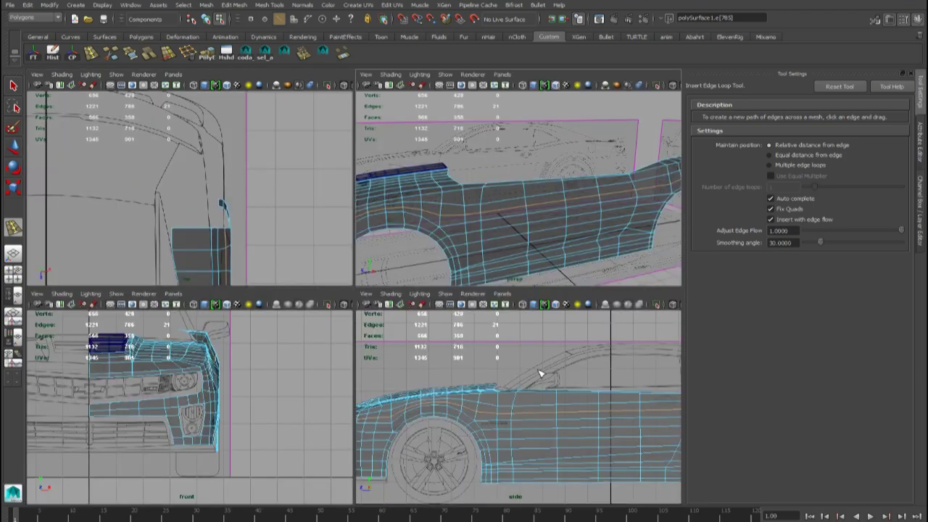
pyautogui.press('space')
pyautogui.scroll(-4, 561, 349)
pyautogui.keyDown('alt'); pyautogui.moveTo(535, 345); pyautogui.dragTo(337, 352, button='middle'); pyautogui.keyUp('alt')
pyautogui.scroll(5, 444, 321)
pyautogui.keyDown('alt'); pyautogui.moveTo(449, 323); pyautogui.dragTo(346, 335, button='middle'); pyautogui.keyUp('alt')
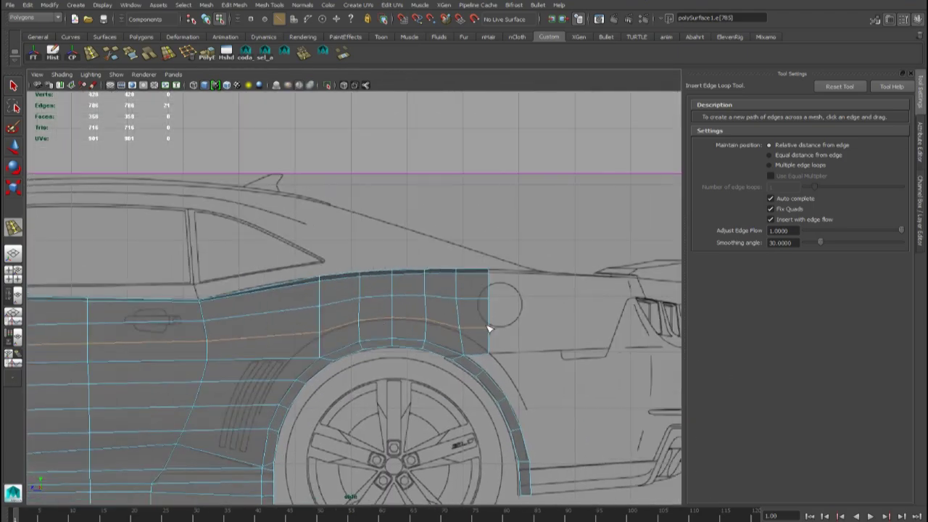
pyautogui.scroll(3, 486, 329)
pyautogui.keyDown('alt'); pyautogui.moveTo(478, 327); pyautogui.dragTo(343, 287, button='middle'); pyautogui.keyUp('alt')
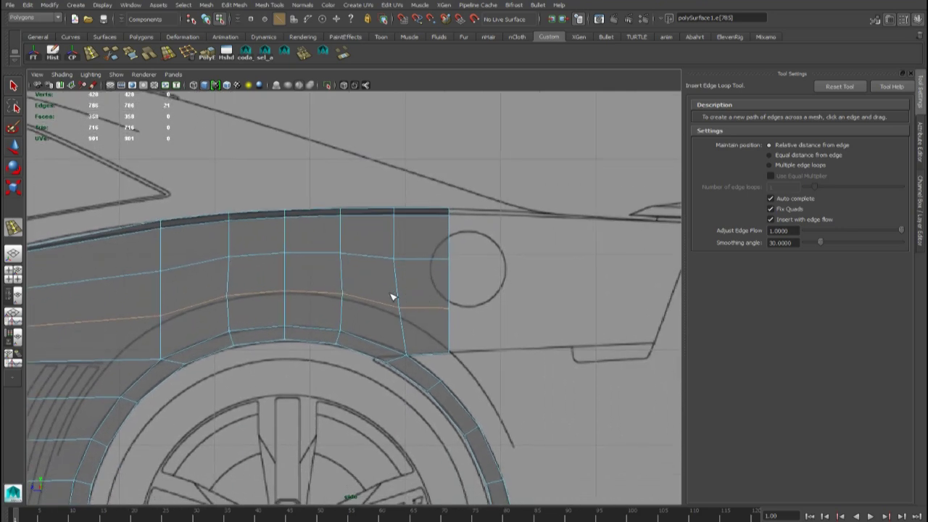
pyautogui.press('w')
pyautogui.moveTo(429, 285); pyautogui.dragTo(456, 271, button='right')
pyautogui.click(403, 276)
pyautogui.scroll(-5, 403, 279)
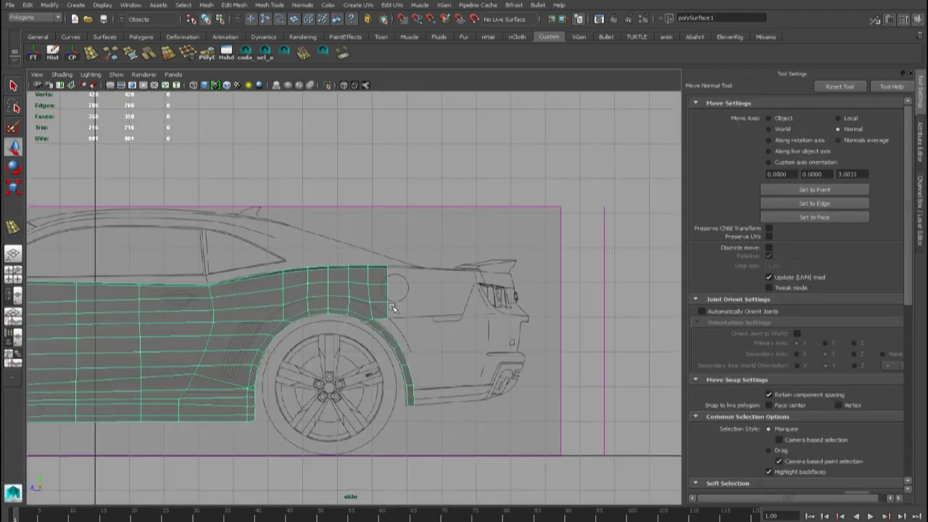
pyautogui.scroll(4, 384, 311)
pyautogui.scroll(4, 406, 319)
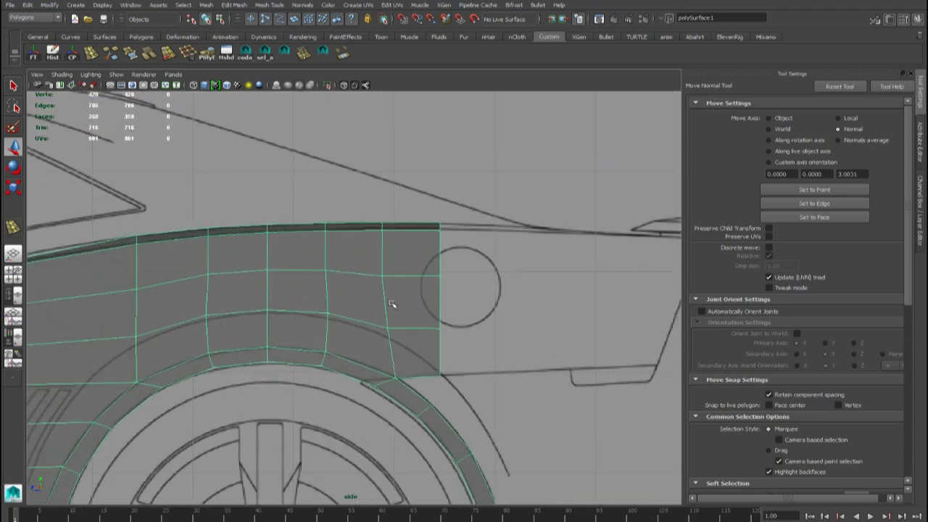
# Extrude the quarter panel's rear border edges and move them back along the World axis to the rear of the blueprint's circle.
pyautogui.rightClick(374, 278)
pyautogui.moveTo(374, 278); pyautogui.dragTo(374, 253, button='right')
pyautogui.moveTo(444, 357); pyautogui.dragTo(377, 218)
pyautogui.keyDown('ctrl'); pyautogui.moveTo(388, 350); pyautogui.dragTo(392, 365); pyautogui.keyUp('ctrl')
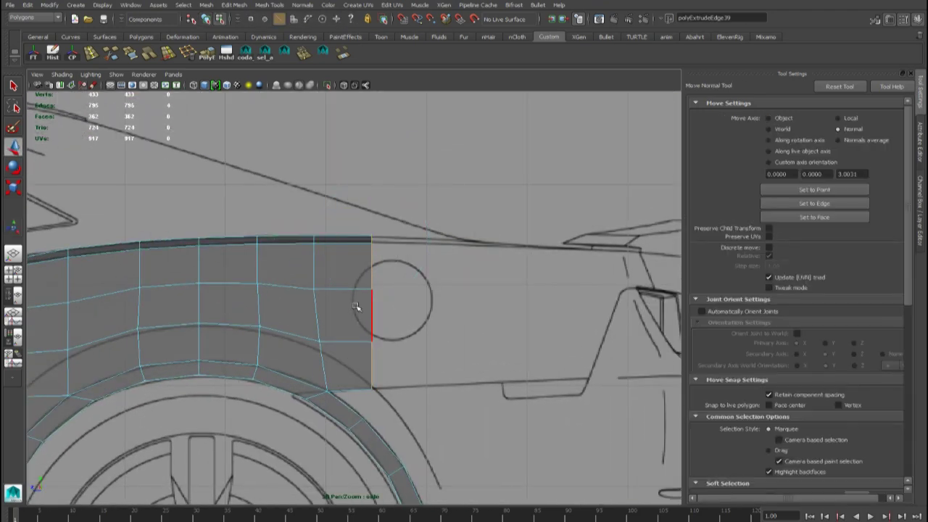
pyautogui.click(776, 129)
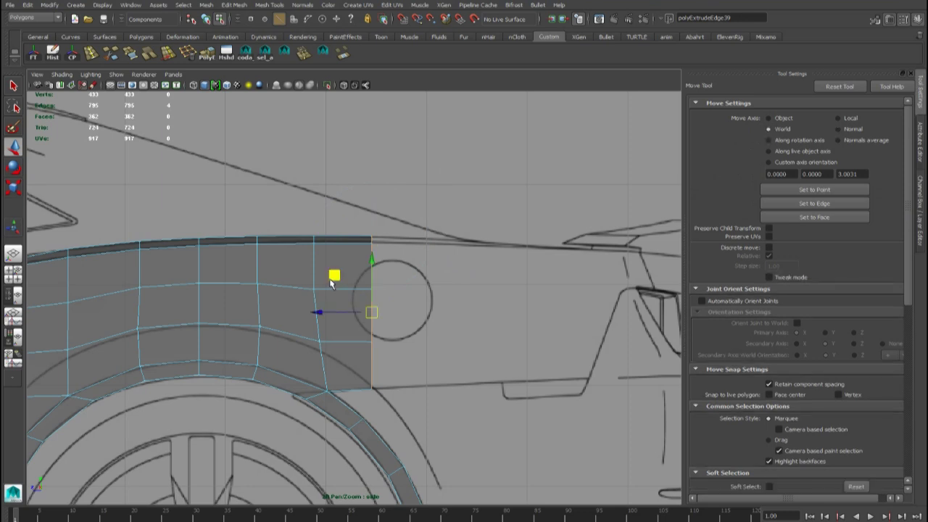
pyautogui.moveTo(321, 315); pyautogui.dragTo(379, 316)
# Extrude the rear border edges again and pull them straight back to the blueprint's bumper notch.
pyautogui.keyDown('alt'); pyautogui.moveTo(396, 307); pyautogui.dragTo(327, 310, button='middle'); pyautogui.keyUp('alt')
pyautogui.scroll(2, 352, 321)
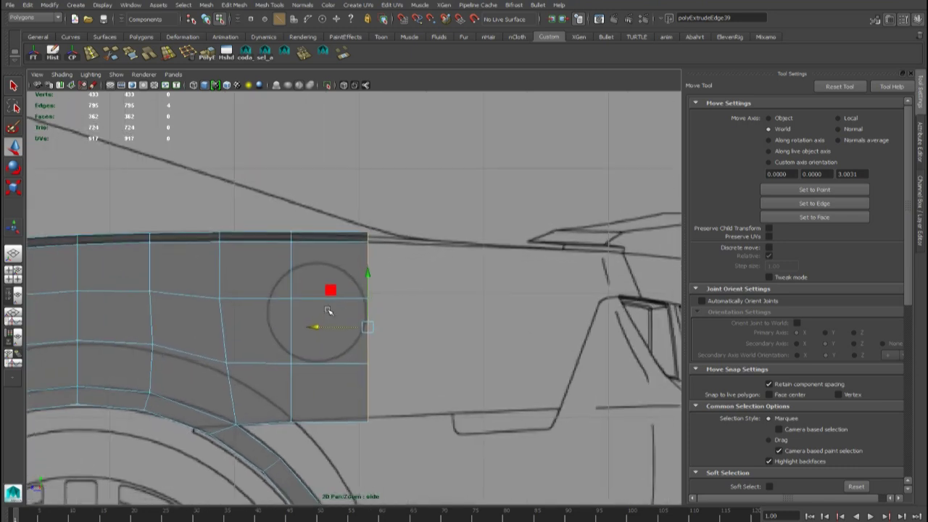
pyautogui.hotkey('ctrl', 'e')
pyautogui.press('w')
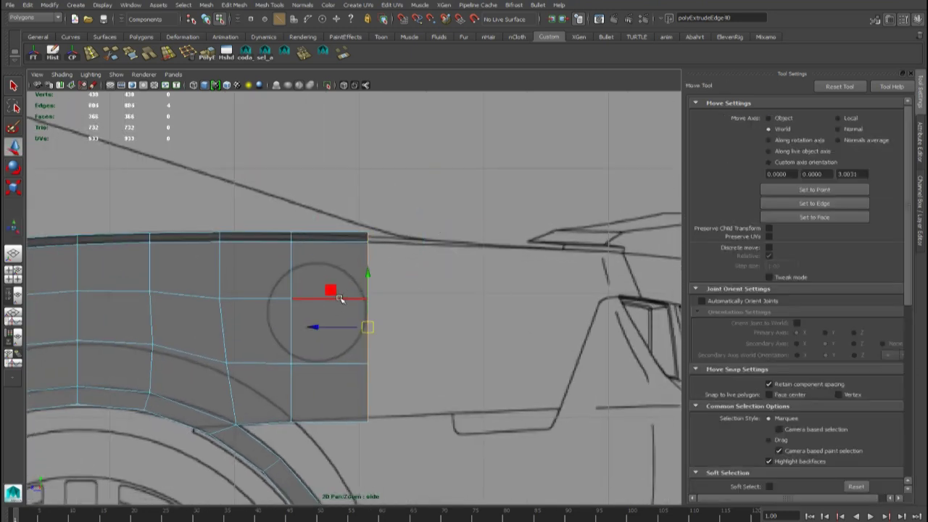
pyautogui.scroll(-6, 352, 302)
pyautogui.keyDown('alt'); pyautogui.moveTo(352, 303); pyautogui.dragTo(340, 316, button='middle'); pyautogui.keyUp('alt')
pyautogui.moveTo(296, 319); pyautogui.dragTo(329, 321)
pyautogui.keyDown('alt'); pyautogui.moveTo(330, 321); pyautogui.dragTo(367, 314, button='right'); pyautogui.keyUp('alt')
pyautogui.keyDown('alt'); pyautogui.moveTo(364, 307); pyautogui.dragTo(361, 308, button='middle'); pyautogui.keyUp('alt')
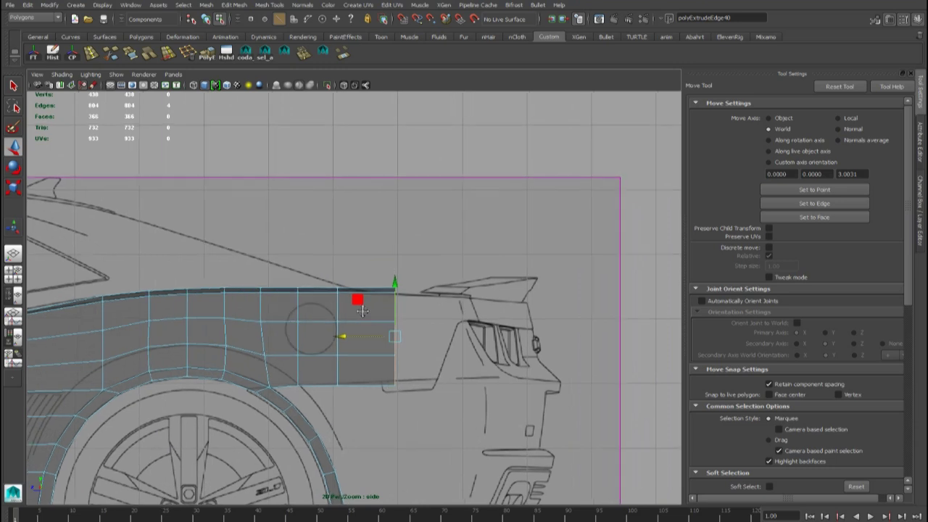
# Lower the top vertices of the newly extruded columns onto the blueprint's upper body line.
pyautogui.moveTo(334, 289); pyautogui.dragTo(293, 289, button='right')
pyautogui.keyDown('alt'); pyautogui.moveTo(334, 287); pyautogui.dragTo(399, 280, button='right'); pyautogui.keyUp('alt')
pyautogui.moveTo(404, 275); pyautogui.dragTo(429, 301)
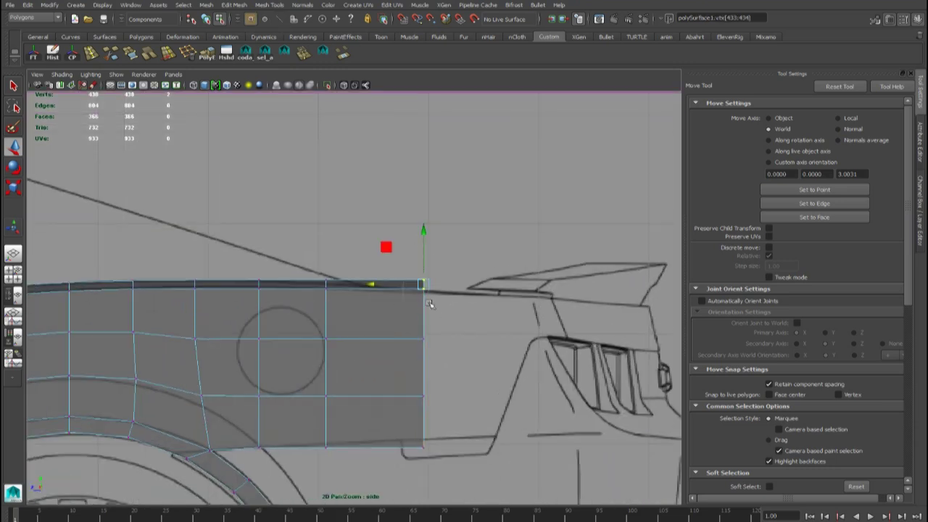
pyautogui.moveTo(423, 230); pyautogui.dragTo(424, 232)
pyautogui.keyDown('alt'); pyautogui.moveTo(370, 277); pyautogui.dragTo(501, 228, button='right'); pyautogui.keyUp('alt')
pyautogui.moveTo(518, 233); pyautogui.dragTo(589, 267)
pyautogui.moveTo(579, 202); pyautogui.dragTo(578, 221)
pyautogui.keyDown('alt'); pyautogui.moveTo(358, 281); pyautogui.dragTo(510, 314, button='middle'); pyautogui.keyUp('alt')
pyautogui.moveTo(381, 261); pyautogui.dragTo(423, 288)
pyautogui.moveTo(414, 221); pyautogui.dragTo(414, 229)
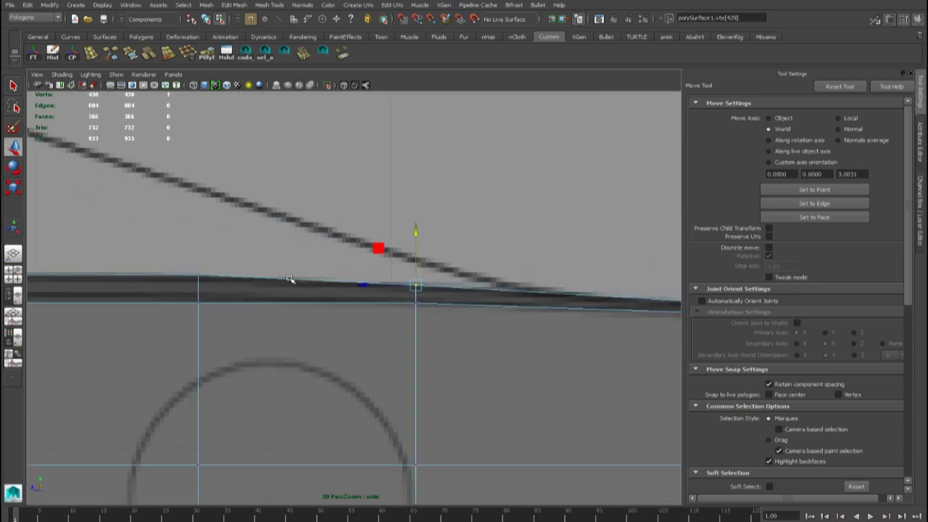
# Raise the bottom vertices of the two rearmost columns onto the blueprint's bumper line.
pyautogui.keyDown('alt'); pyautogui.moveTo(265, 282); pyautogui.dragTo(344, 302, button='right'); pyautogui.keyUp('alt')
pyautogui.keyDown('alt'); pyautogui.moveTo(344, 301); pyautogui.dragTo(408, 314, button='middle'); pyautogui.keyUp('alt')
pyautogui.keyDown('alt'); pyautogui.moveTo(389, 306); pyautogui.dragTo(438, 336, button='right'); pyautogui.keyUp('alt')
pyautogui.keyDown('alt'); pyautogui.moveTo(411, 337); pyautogui.dragTo(295, 259, button='middle'); pyautogui.keyUp('alt')
pyautogui.keyDown('alt'); pyautogui.moveTo(462, 356); pyautogui.dragTo(430, 324, button='middle'); pyautogui.keyUp('alt')
pyautogui.moveTo(289, 378); pyautogui.dragTo(366, 401)
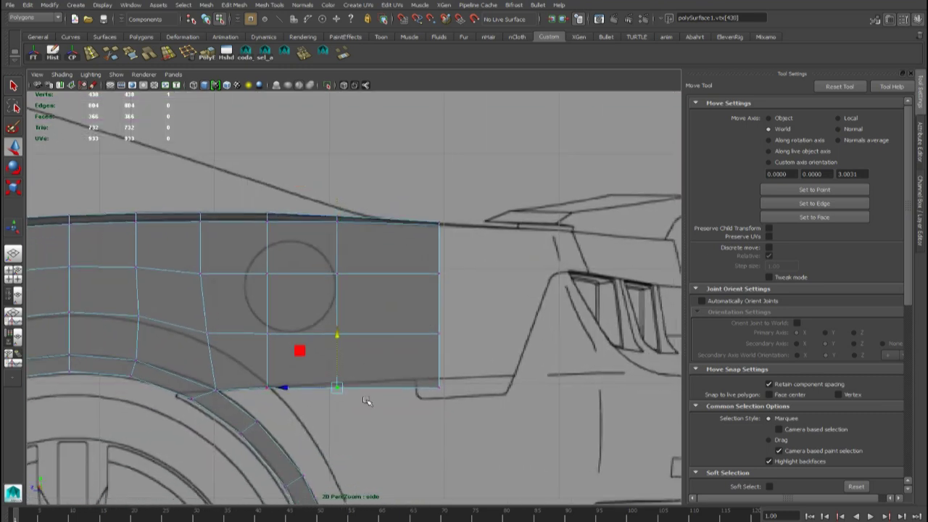
pyautogui.moveTo(337, 337); pyautogui.dragTo(337, 333)
pyautogui.moveTo(404, 354); pyautogui.dragTo(455, 402)
pyautogui.moveTo(439, 335); pyautogui.dragTo(439, 328)
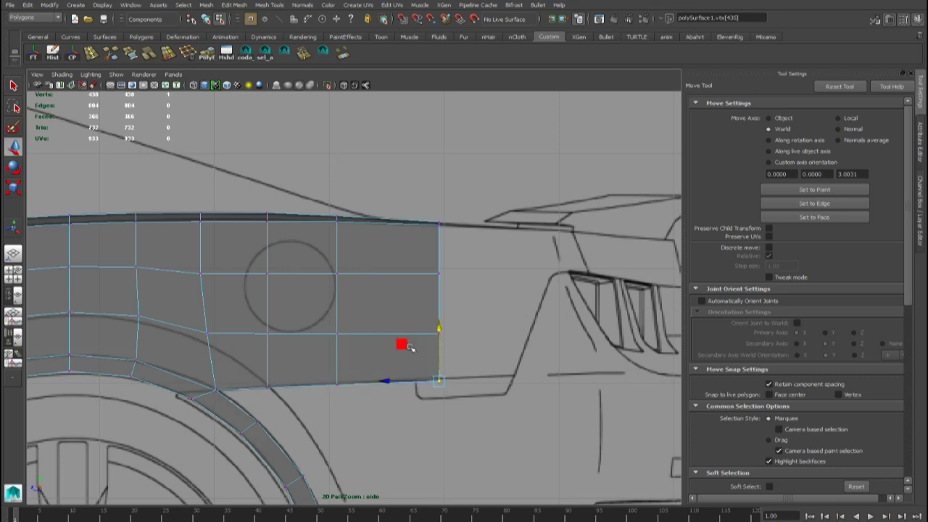
# Refine the heights of the second-to-last column's bottom vertex and the rear bottom corner vertex along the bumper line.
pyautogui.keyDown('alt'); pyautogui.moveTo(362, 383); pyautogui.dragTo(402, 368, button='middle'); pyautogui.keyUp('alt')
pyautogui.moveTo(364, 356); pyautogui.dragTo(386, 385)
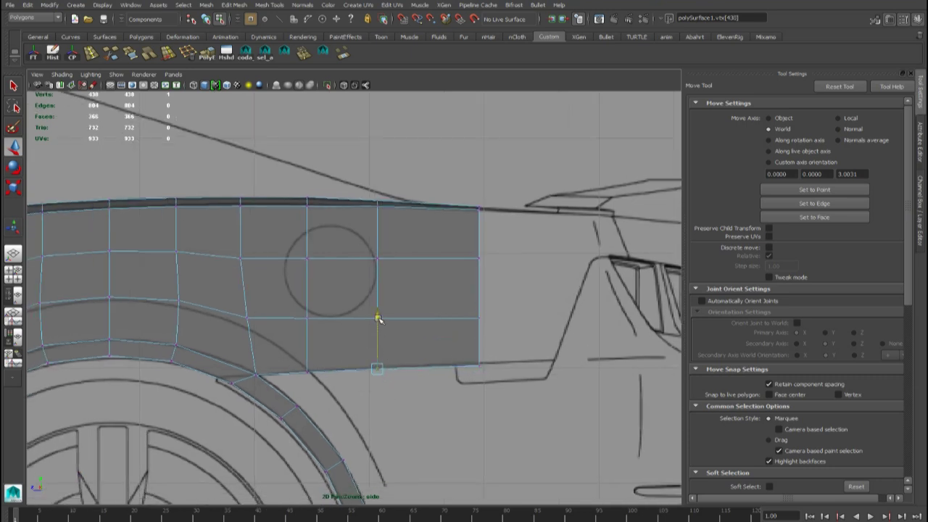
pyautogui.keyDown('alt'); pyautogui.moveTo(461, 383); pyautogui.dragTo(533, 360, button='middle'); pyautogui.keyUp('alt')
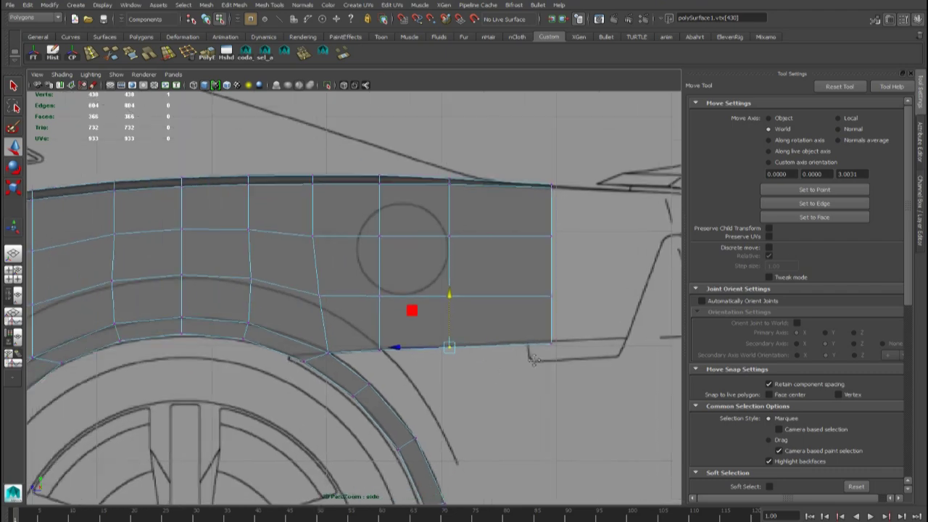
pyautogui.scroll(3, 394, 387)
pyautogui.keyDown('alt'); pyautogui.moveTo(433, 393); pyautogui.dragTo(214, 404, button='middle'); pyautogui.keyUp('alt')
pyautogui.moveTo(408, 365); pyautogui.dragTo(510, 416)
pyautogui.scroll(3, 474, 391)
pyautogui.keyDown('alt'); pyautogui.moveTo(473, 390); pyautogui.dragTo(442, 352, button='middle'); pyautogui.keyUp('alt')
pyautogui.moveTo(495, 342); pyautogui.dragTo(495, 334)
# Raise the bottom vertices of the two columns ahead of the rear edge slightly to follow the bumper line.
pyautogui.keyDown('alt'); pyautogui.moveTo(209, 337); pyautogui.dragTo(387, 356, button='middle'); pyautogui.keyUp('alt')
pyautogui.click(408, 390)
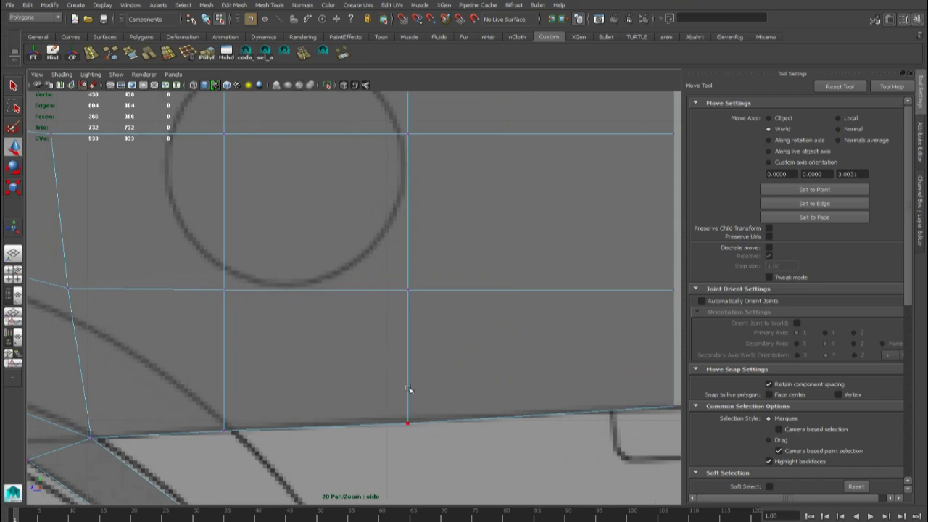
pyautogui.moveTo(422, 447); pyautogui.dragTo(423, 448)
pyautogui.moveTo(408, 370); pyautogui.dragTo(408, 366)
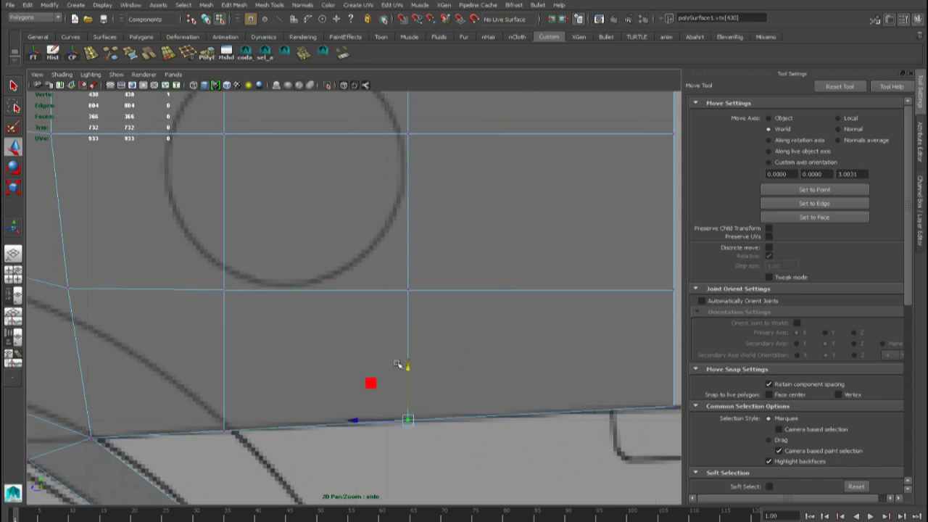
pyautogui.keyDown('alt'); pyautogui.moveTo(243, 344); pyautogui.dragTo(362, 310, button='middle'); pyautogui.keyUp('alt')
pyautogui.click(366, 402)
pyautogui.moveTo(352, 334); pyautogui.dragTo(352, 331)
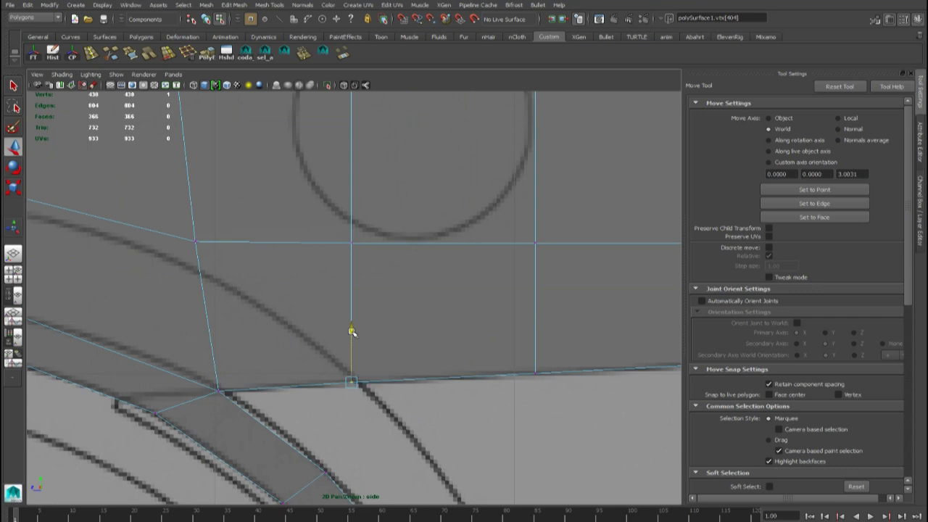
# Nudge the vertex where the wheel arch strip meets the quarter panel's lower edge onto the blueprint's corner.
pyautogui.keyDown('alt'); pyautogui.moveTo(208, 384); pyautogui.dragTo(350, 354, button='middle'); pyautogui.keyUp('alt')
pyautogui.moveTo(350, 354); pyautogui.dragTo(374, 372)
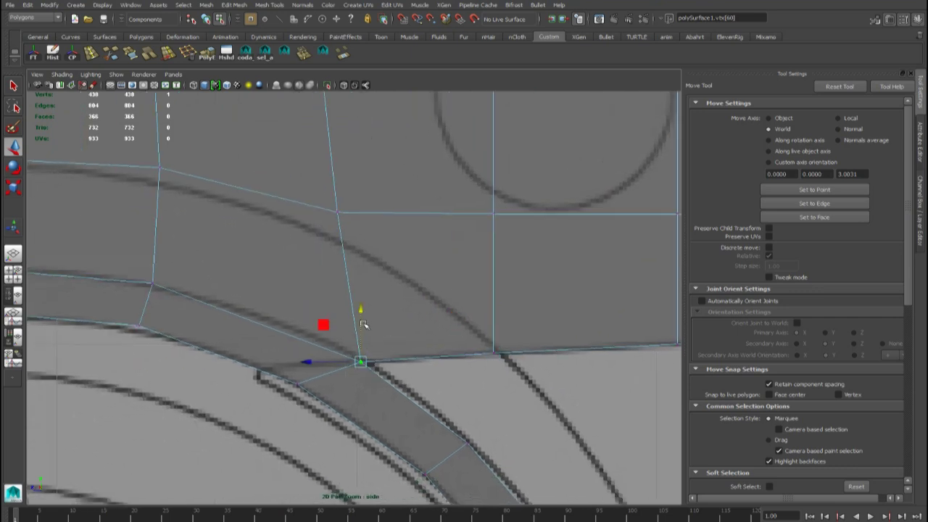
pyautogui.moveTo(361, 310); pyautogui.dragTo(359, 308)
pyautogui.keyDown('alt'); pyautogui.moveTo(324, 323); pyautogui.dragTo(495, 319, button='right'); pyautogui.keyUp('alt')
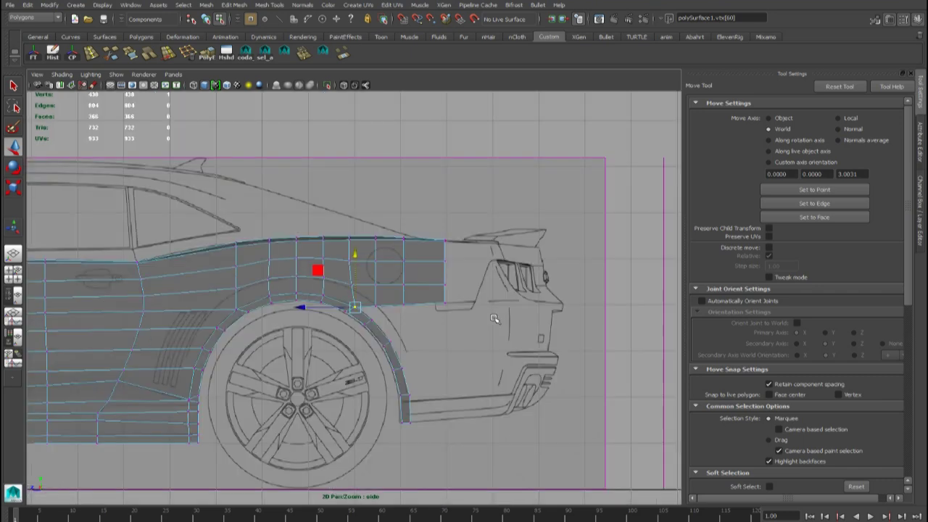
# Return to object mode and examine the side body panel's wireframe in the side and perspective views.
pyautogui.keyDown('alt'); pyautogui.moveTo(495, 318); pyautogui.dragTo(450, 354, button='middle'); pyautogui.keyUp('alt')
pyautogui.moveTo(387, 301); pyautogui.dragTo(412, 285, button='right')
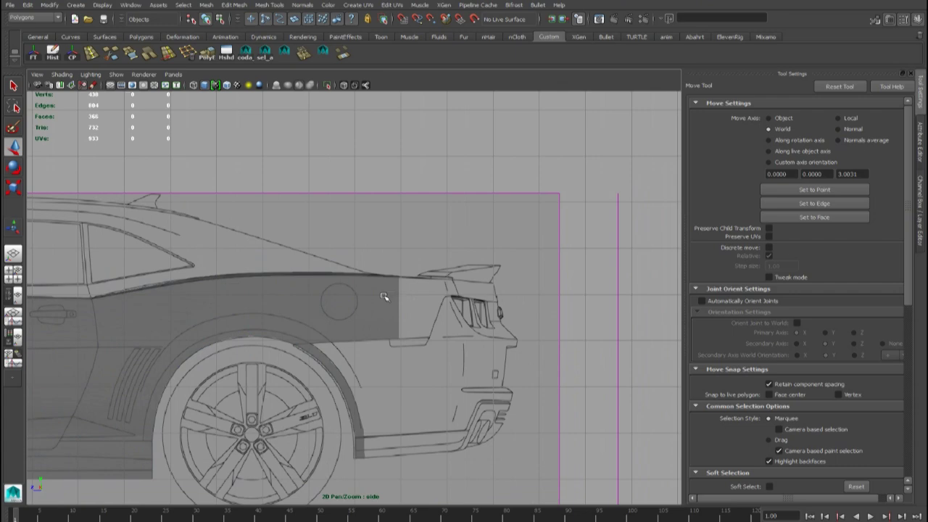
pyautogui.click(384, 297)
pyautogui.scroll(5, 343, 304)
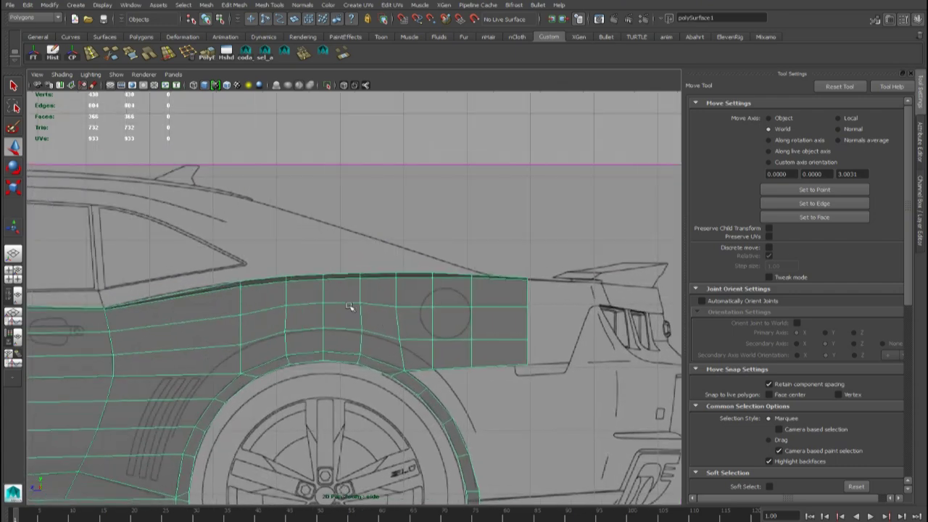
pyautogui.keyDown('alt'); pyautogui.moveTo(350, 307); pyautogui.dragTo(426, 338, button='middle'); pyautogui.keyUp('alt')
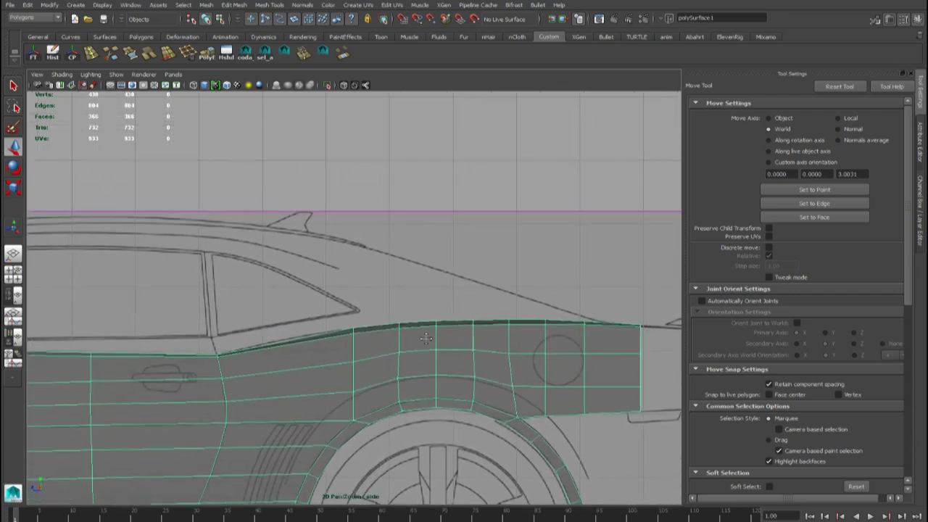
pyautogui.press('space')
pyautogui.press('space')
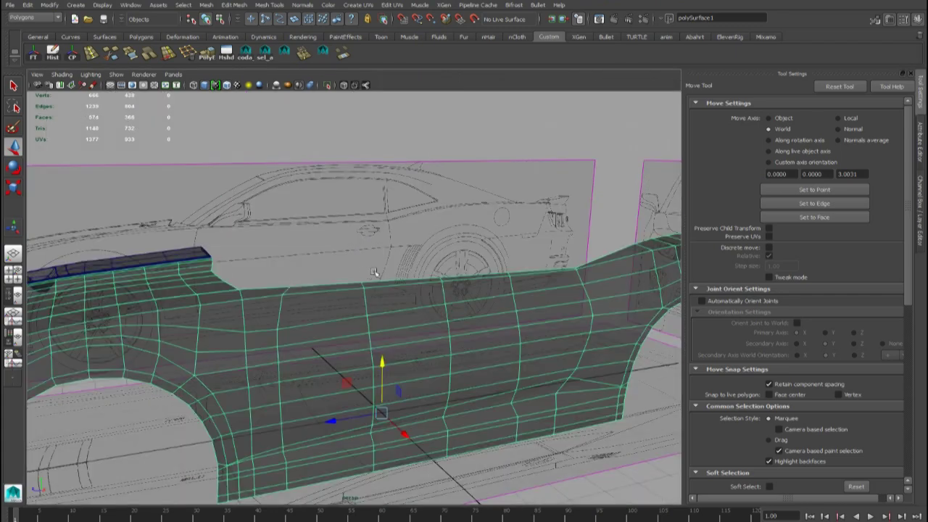
pyautogui.scroll(-5, 375, 273)
pyautogui.keyDown('alt'); pyautogui.moveTo(377, 316); pyautogui.dragTo(365, 321); pyautogui.keyUp('alt')
pyautogui.keyDown('alt'); pyautogui.moveTo(365, 321); pyautogui.dragTo(420, 332, button='middle'); pyautogui.keyUp('alt')
pyautogui.scroll(4, 420, 332)
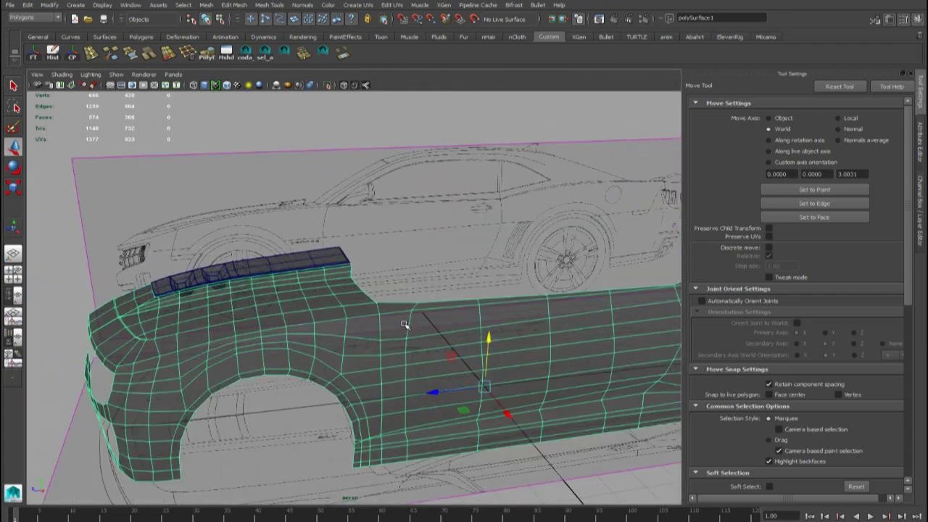
pyautogui.keyDown('alt'); pyautogui.moveTo(408, 323); pyautogui.dragTo(371, 307); pyautogui.keyUp('alt')
pyautogui.keyDown('alt'); pyautogui.moveTo(457, 359); pyautogui.dragTo(347, 297, button='middle'); pyautogui.keyUp('alt')
pyautogui.keyDown('alt'); pyautogui.moveTo(328, 295); pyautogui.dragTo(380, 318); pyautogui.keyUp('alt')
pyautogui.keyDown('alt'); pyautogui.moveTo(297, 291); pyautogui.dragTo(344, 316); pyautogui.keyUp('alt')
# In the top view, move the panel's inner-edge vertices near the rear window's base inward onto the blueprint line.
pyautogui.press('space')
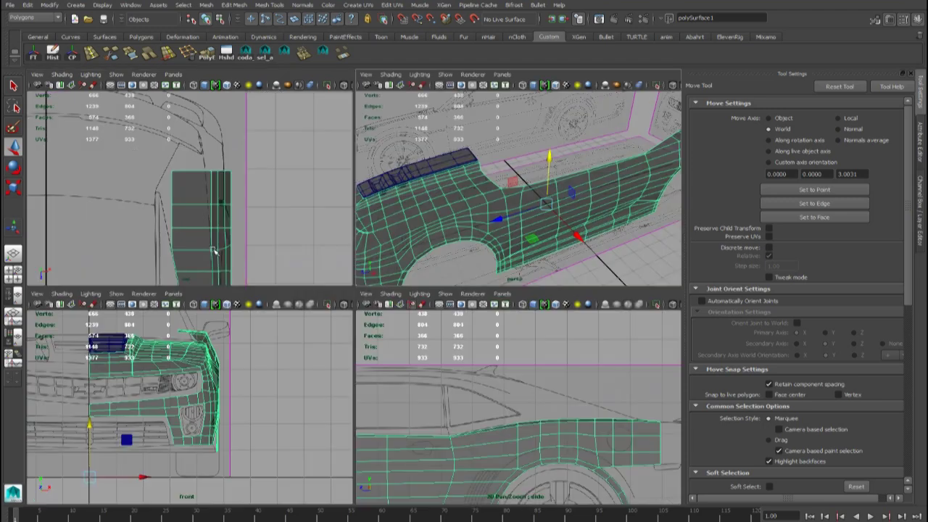
pyautogui.press('space')
pyautogui.scroll(-6, 305, 305)
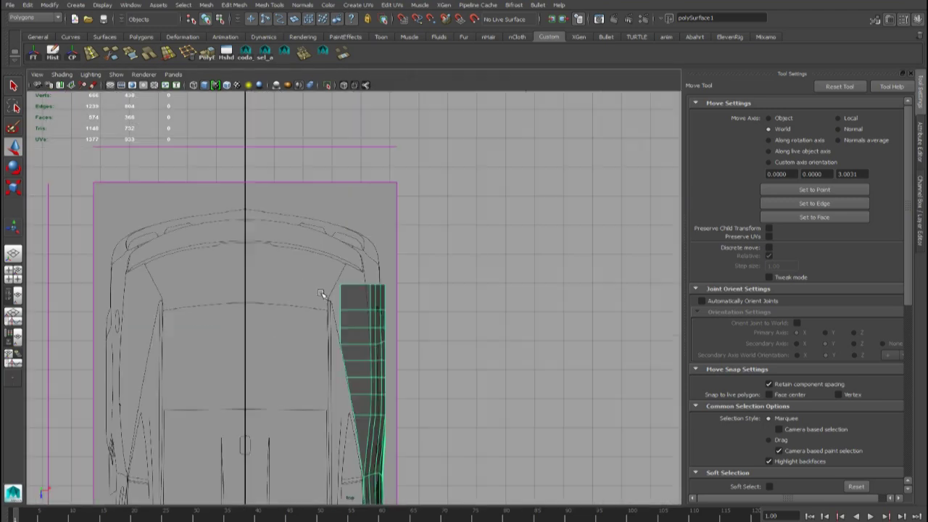
pyautogui.keyDown('alt'); pyautogui.moveTo(345, 326); pyautogui.dragTo(328, 315, button='middle'); pyautogui.keyUp('alt')
pyautogui.scroll(7, 335, 276)
pyautogui.moveTo(325, 285); pyautogui.dragTo(293, 283, button='right')
pyautogui.keyDown('alt'); pyautogui.moveTo(306, 186); pyautogui.dragTo(352, 253, button='middle'); pyautogui.keyUp('alt')
pyautogui.click(314, 304)
pyautogui.moveTo(368, 305); pyautogui.dragTo(357, 305)
pyautogui.keyDown('alt'); pyautogui.moveTo(343, 259); pyautogui.dragTo(366, 320, button='middle'); pyautogui.keyUp('alt')
pyautogui.moveTo(362, 318); pyautogui.dragTo(326, 292)
pyautogui.moveTo(388, 307); pyautogui.dragTo(365, 305)
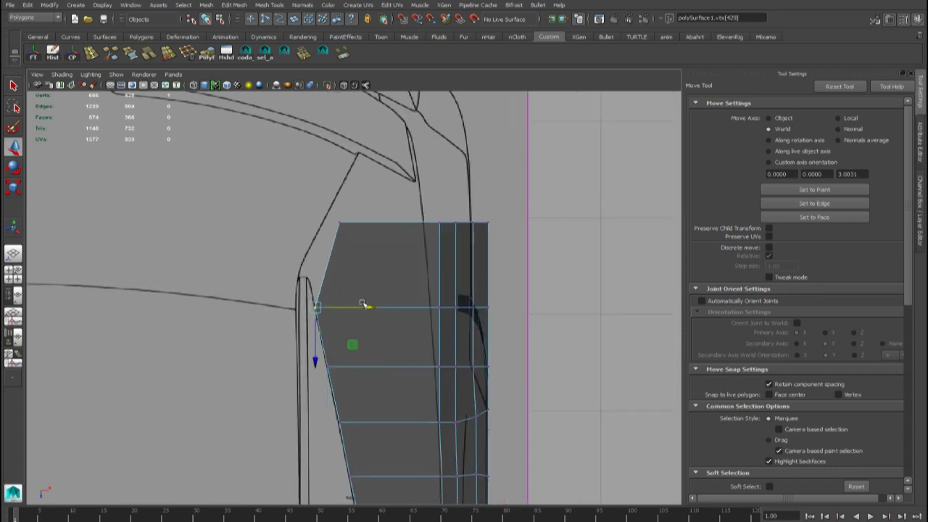
# Shift the second inner-edge vertex rearward and fit the rear inner corner to the blueprint's slanted trunk line.
pyautogui.keyDown('alt'); pyautogui.moveTo(338, 245); pyautogui.dragTo(371, 323, button='middle'); pyautogui.keyUp('alt')
pyautogui.moveTo(355, 292); pyautogui.dragTo(390, 320)
pyautogui.moveTo(339, 370); pyautogui.dragTo(341, 341)
pyautogui.keyDown('alt'); pyautogui.moveTo(348, 320); pyautogui.dragTo(390, 316, button='middle'); pyautogui.keyUp('alt')
pyautogui.keyDown('alt'); pyautogui.moveTo(390, 316); pyautogui.dragTo(395, 345, button='right'); pyautogui.keyUp('alt')
pyautogui.moveTo(413, 284); pyautogui.dragTo(458, 296)
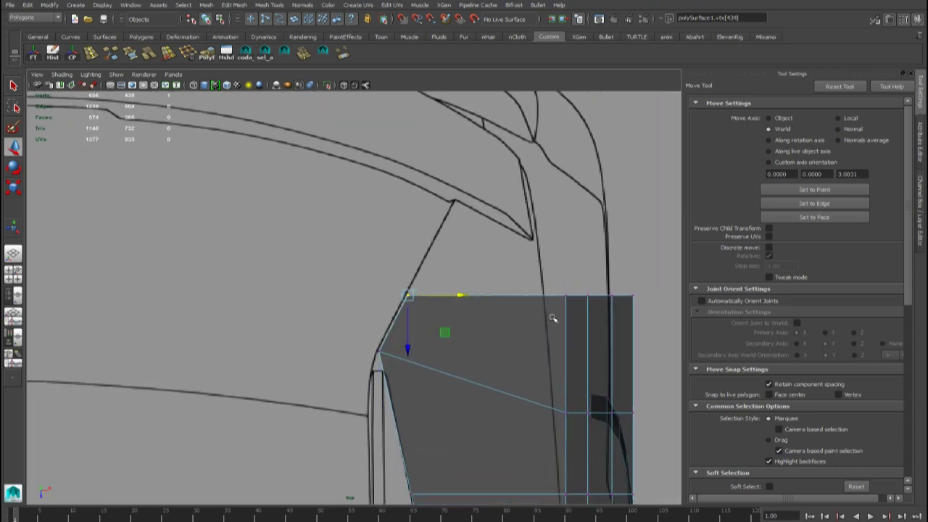
# Move the outer vertices of the panel's rear edge inward to the blueprint's body outline in the top view.
pyautogui.keyDown('alt'); pyautogui.moveTo(554, 318); pyautogui.dragTo(483, 351, button='middle'); pyautogui.keyUp('alt')
pyautogui.moveTo(483, 293); pyautogui.dragTo(604, 372)
pyautogui.moveTo(583, 329); pyautogui.dragTo(560, 329)
pyautogui.keyDown('alt'); pyautogui.moveTo(533, 403); pyautogui.dragTo(477, 316, button='middle'); pyautogui.keyUp('alt')
# Select the quarter panel's outer vertices in the second column from the rear, excluding the wheel arch strip, and move them inward.
pyautogui.moveTo(429, 326); pyautogui.dragTo(524, 387)
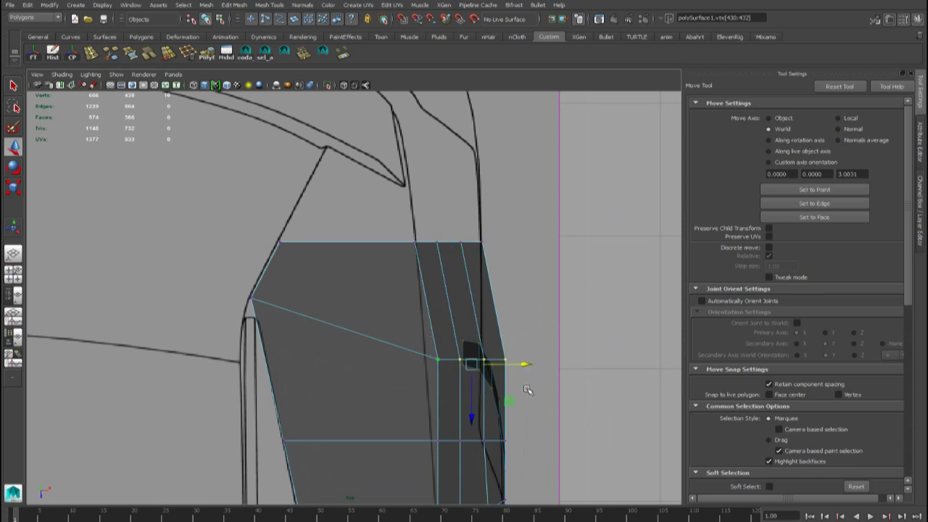
pyautogui.press('space')
pyautogui.press('space')
pyautogui.keyDown('alt'); pyautogui.moveTo(571, 406); pyautogui.dragTo(512, 403, button='right'); pyautogui.keyUp('alt')
pyautogui.keyDown('alt'); pyautogui.moveTo(511, 403); pyautogui.dragTo(508, 375, button='middle'); pyautogui.keyUp('alt')
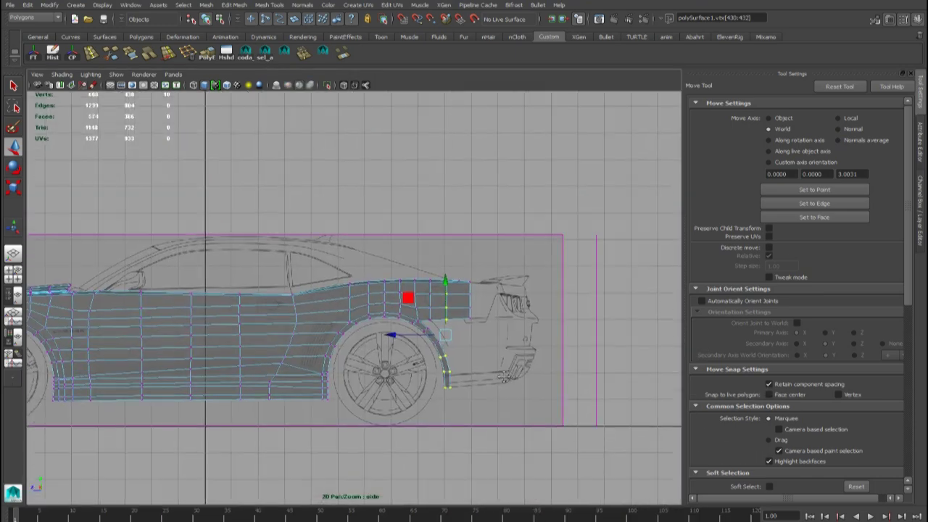
pyautogui.press('space')
pyautogui.press('space')
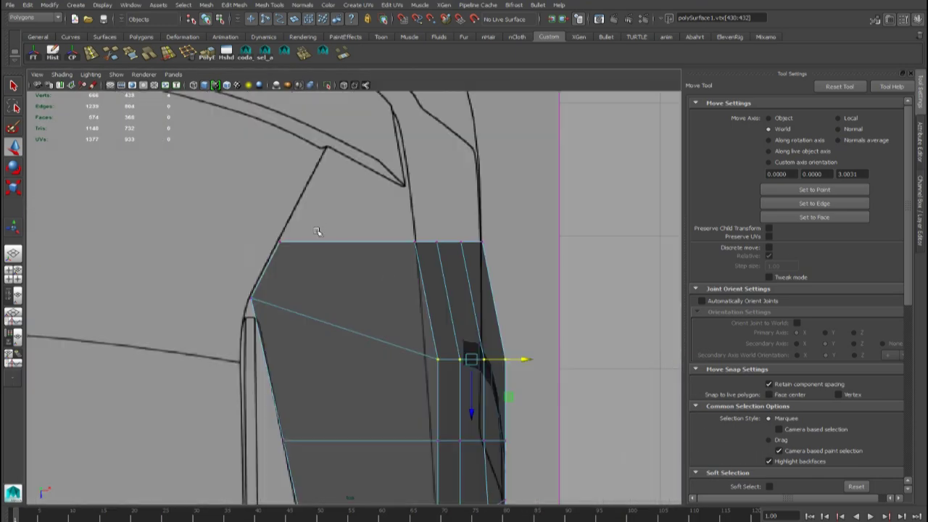
pyautogui.moveTo(524, 362); pyautogui.dragTo(511, 362)
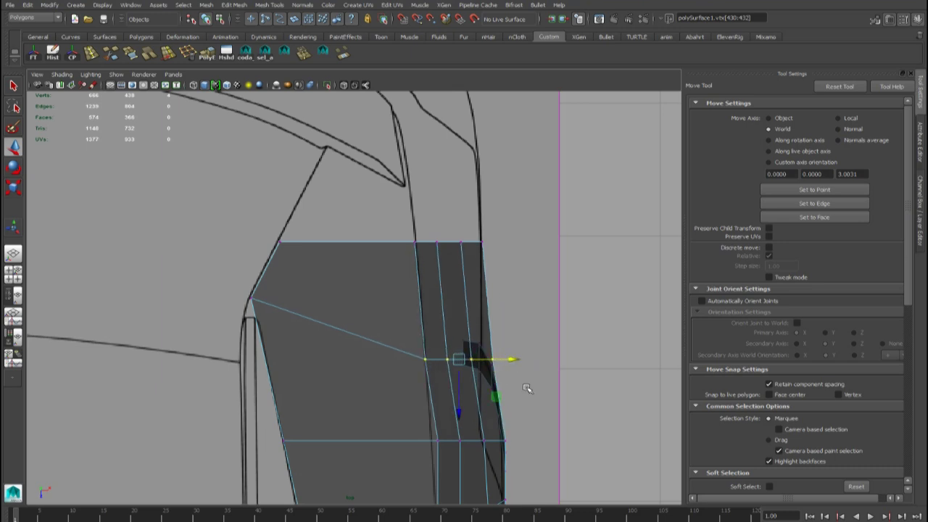
# Restore the second column's vertex selection and shift progressively fewer of its outer vertices further inward to shape the side curvature.
pyautogui.moveTo(530, 392); pyautogui.dragTo(527, 344)
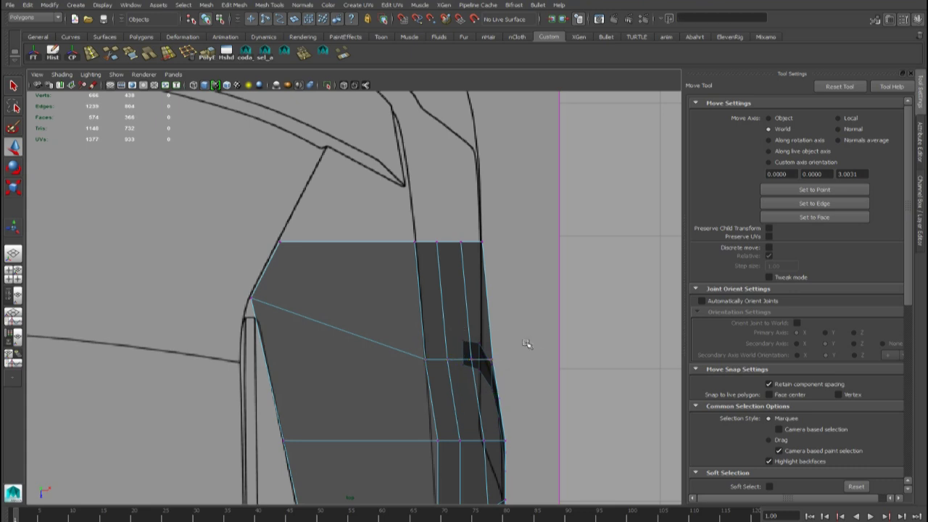
pyautogui.hotkey('ctrl', 'z')
pyautogui.keyDown('ctrl'); pyautogui.moveTo(399, 338); pyautogui.dragTo(435, 376); pyautogui.keyUp('ctrl')
pyautogui.moveTo(522, 360); pyautogui.dragTo(517, 360)
pyautogui.keyDown('ctrl'); pyautogui.moveTo(407, 337); pyautogui.dragTo(456, 379); pyautogui.keyUp('ctrl')
pyautogui.moveTo(532, 359); pyautogui.dragTo(525, 359)
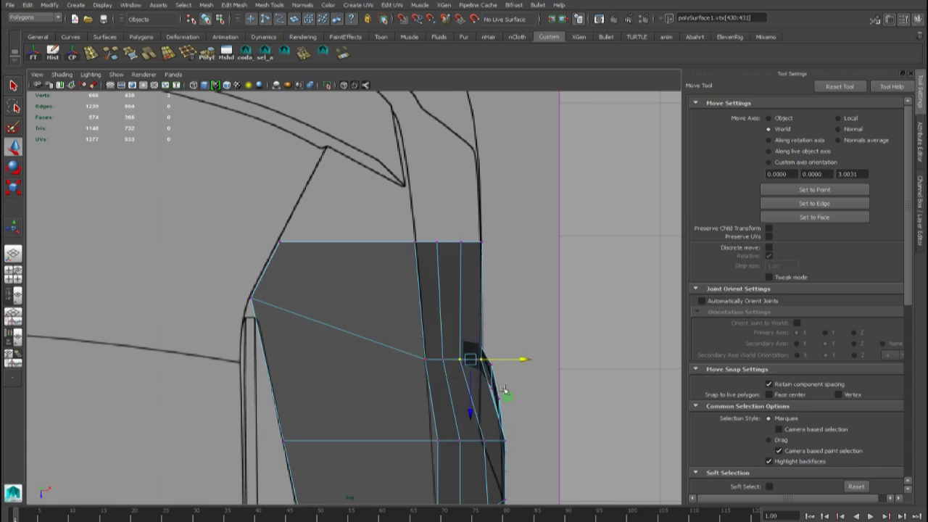
# Select the third column from the rear in the side view and start moving its vertices inward in the top view.
pyautogui.keyDown('alt'); pyautogui.moveTo(504, 390); pyautogui.dragTo(457, 312, button='middle'); pyautogui.keyUp('alt')
pyautogui.press('space')
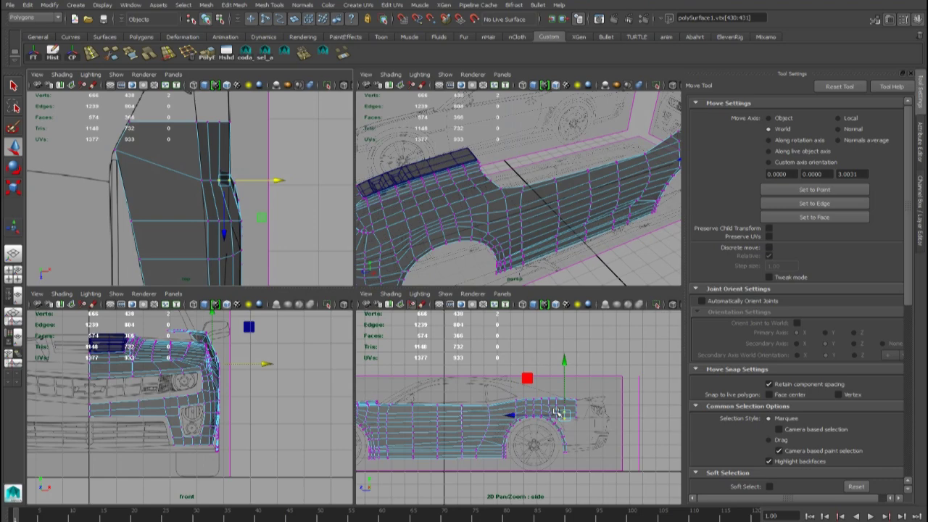
pyautogui.press('space')
pyautogui.scroll(5, 480, 339)
pyautogui.keyDown('alt'); pyautogui.moveTo(535, 345); pyautogui.dragTo(510, 360, button='middle'); pyautogui.keyUp('alt')
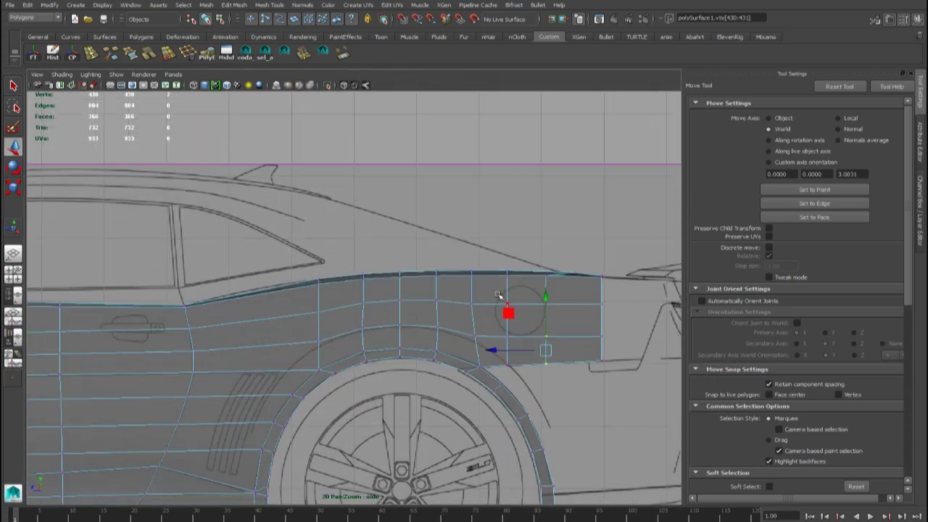
pyautogui.press('space')
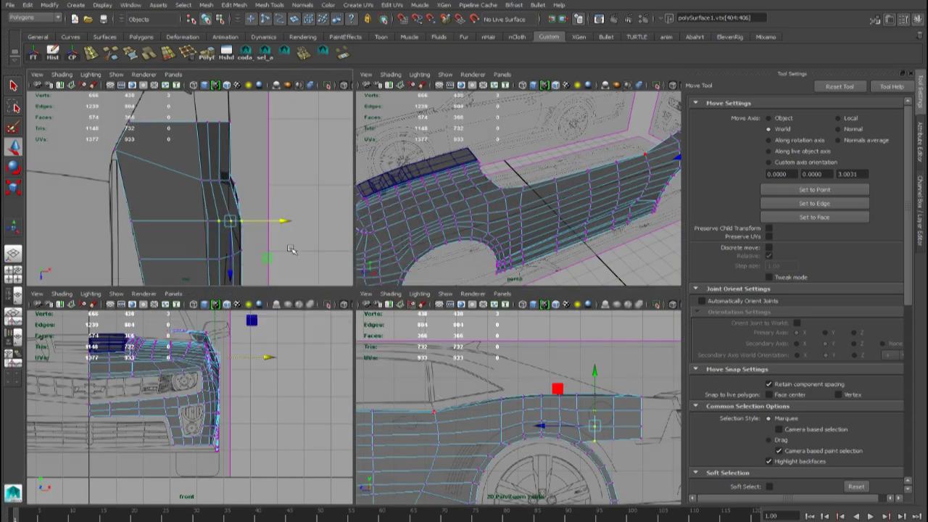
pyautogui.press('space')
pyautogui.moveTo(479, 364); pyautogui.dragTo(477, 364)
pyautogui.hotkey('ctrl', 'z')
pyautogui.keyDown('shift'); pyautogui.moveTo(377, 354); pyautogui.dragTo(397, 377); pyautogui.keyUp('shift')
pyautogui.moveTo(465, 364); pyautogui.dragTo(460, 364)
# Move the third column's remaining lower vertices further inward one after another, finishing with the bottom vertex.
pyautogui.keyDown('shift'); pyautogui.moveTo(377, 353); pyautogui.dragTo(395, 375); pyautogui.keyUp('shift')
pyautogui.moveTo(490, 363); pyautogui.dragTo(481, 362)
pyautogui.keyDown('ctrl'); pyautogui.moveTo(368, 346); pyautogui.dragTo(413, 384); pyautogui.keyUp('ctrl')
pyautogui.moveTo(490, 363); pyautogui.dragTo(482, 364)
pyautogui.keyDown('ctrl'); pyautogui.moveTo(368, 325); pyautogui.dragTo(418, 372); pyautogui.keyUp('ctrl')
pyautogui.moveTo(488, 361); pyautogui.dragTo(488, 362)
pyautogui.keyDown('alt'); pyautogui.moveTo(442, 414); pyautogui.dragTo(409, 263, button='middle'); pyautogui.keyUp('alt')
pyautogui.scroll(-10, 400, 295)
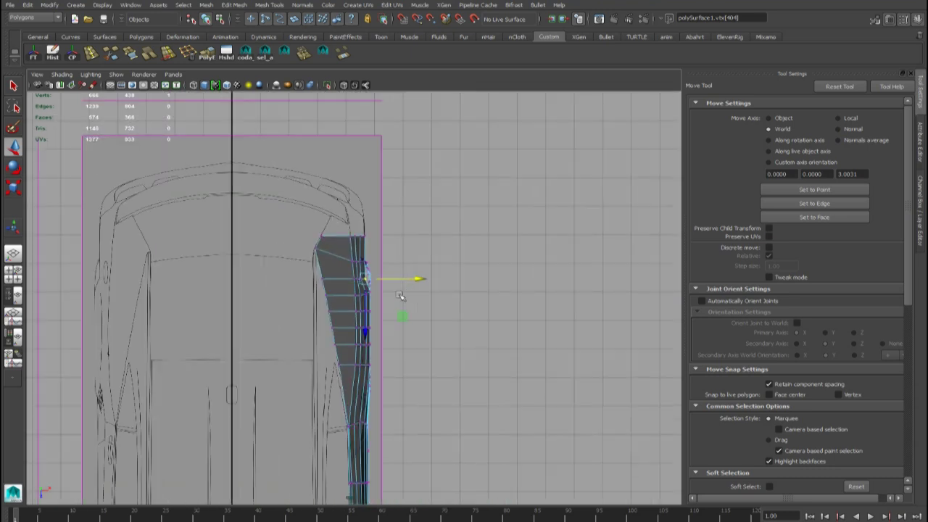
pyautogui.keyDown('alt'); pyautogui.moveTo(368, 309); pyautogui.dragTo(417, 318, button='middle'); pyautogui.keyUp('alt')
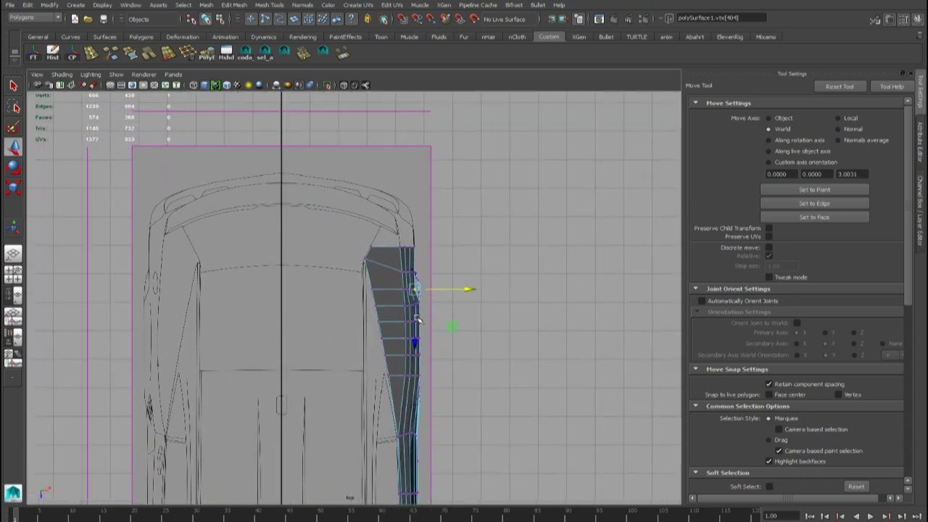
pyautogui.scroll(5, 417, 319)
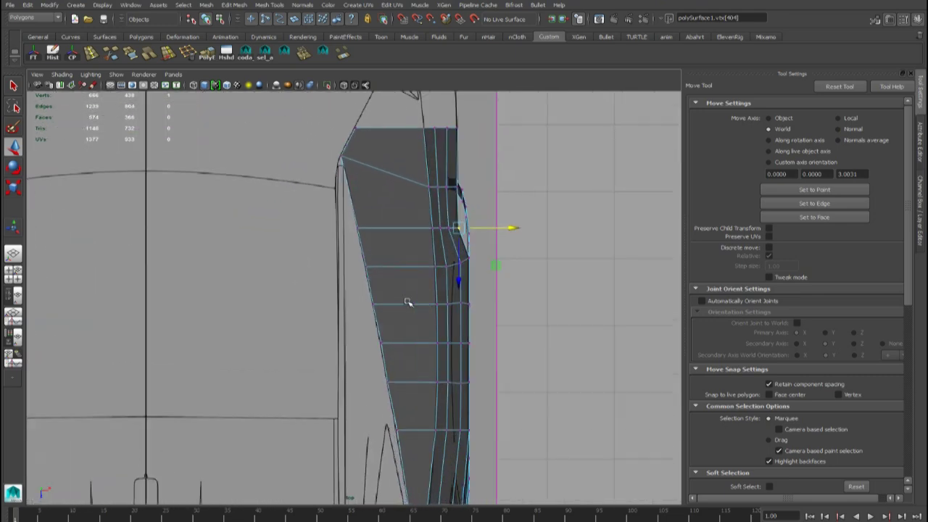
pyautogui.keyDown('alt'); pyautogui.moveTo(407, 302); pyautogui.dragTo(384, 330, button='middle'); pyautogui.keyUp('alt')
# In the side view, lower the first three vertices of the row above the wheel arch onto the blueprint's flare line.
pyautogui.press('space')
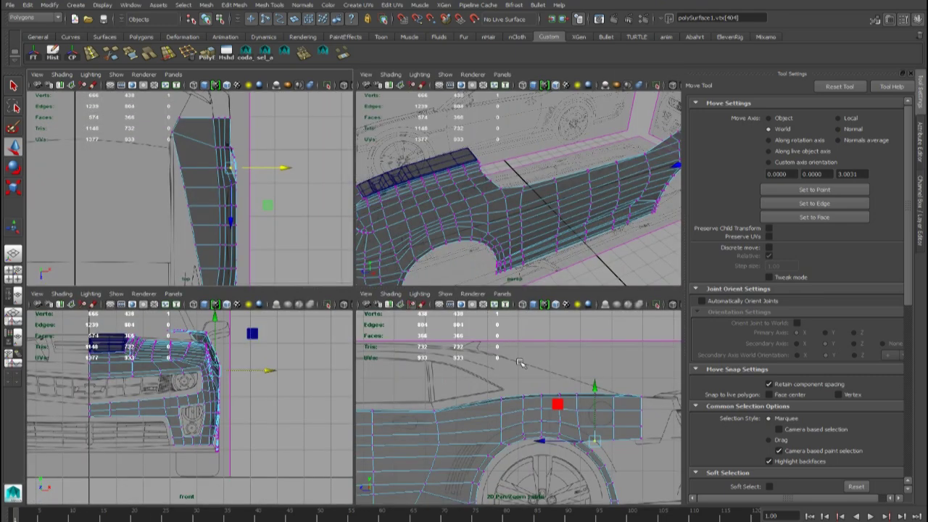
pyautogui.press('space')
pyautogui.scroll(5, 466, 373)
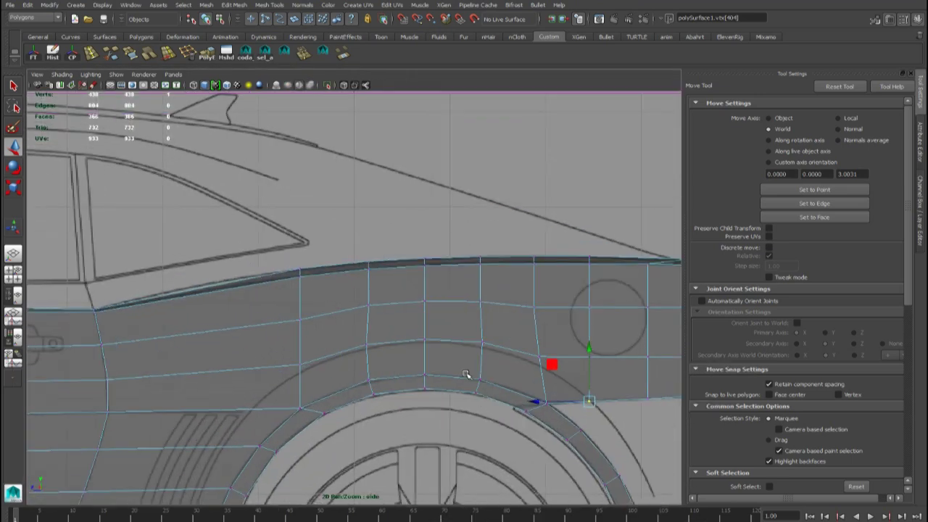
pyautogui.click(316, 360)
pyautogui.moveTo(316, 313); pyautogui.dragTo(316, 320)
pyautogui.click(384, 344)
pyautogui.moveTo(382, 291); pyautogui.dragTo(382, 295)
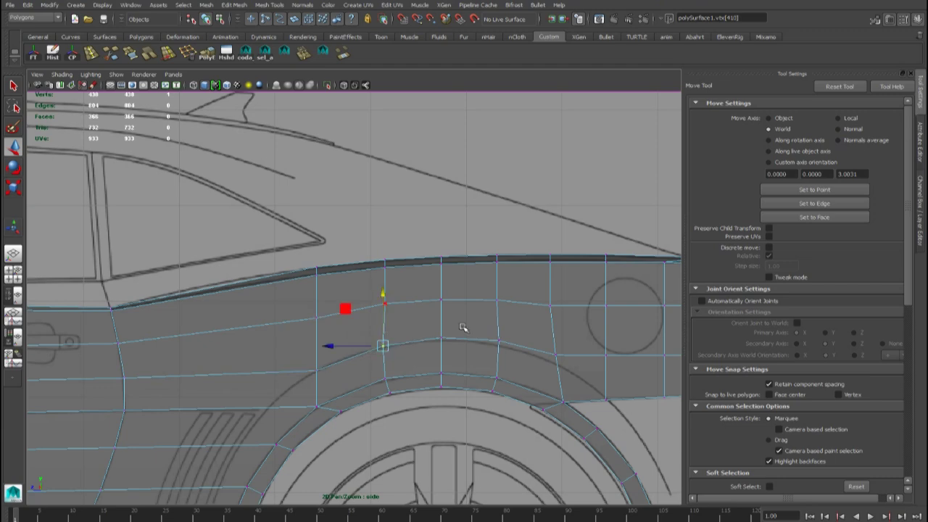
pyautogui.keyDown('alt'); pyautogui.moveTo(469, 329); pyautogui.dragTo(456, 323, button='middle'); pyautogui.keyUp('alt')
pyautogui.click(425, 330)
pyautogui.moveTo(427, 280); pyautogui.dragTo(427, 283)
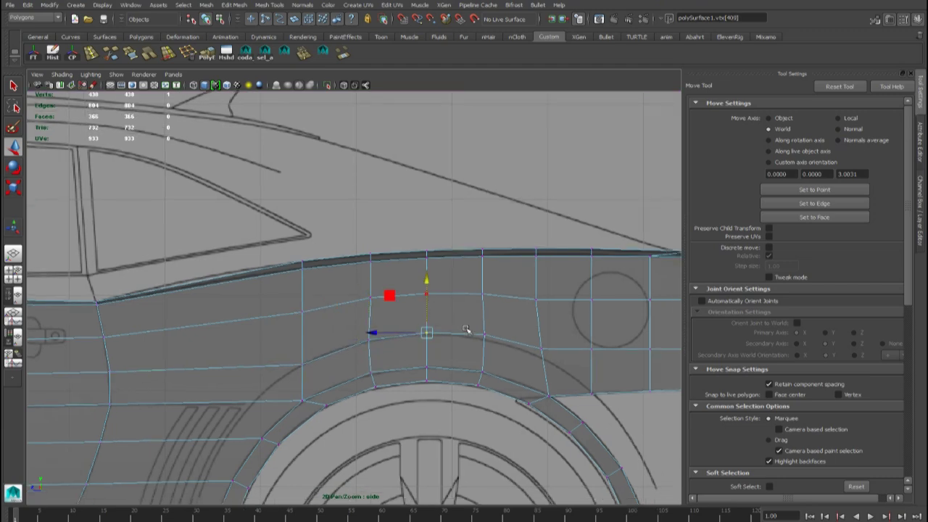
# Lower the fourth vertex of the arch row slightly and slide the fifth rearward and down along the blueprint's flare line.
pyautogui.keyDown('alt'); pyautogui.moveTo(468, 330); pyautogui.dragTo(427, 316, button='middle'); pyautogui.keyUp('alt')
pyautogui.keyDown('alt'); pyautogui.moveTo(427, 316); pyautogui.dragTo(444, 332, button='right'); pyautogui.keyUp('alt')
pyautogui.keyDown('alt'); pyautogui.moveTo(444, 332); pyautogui.dragTo(404, 324, button='middle'); pyautogui.keyUp('alt')
pyautogui.moveTo(439, 310); pyautogui.dragTo(487, 354)
pyautogui.moveTo(467, 277); pyautogui.dragTo(466, 283)
pyautogui.keyDown('alt'); pyautogui.moveTo(555, 331); pyautogui.dragTo(447, 320, button='middle'); pyautogui.keyUp('alt')
pyautogui.moveTo(445, 322); pyautogui.dragTo(471, 360)
pyautogui.moveTo(453, 288); pyautogui.dragTo(454, 289)
pyautogui.moveTo(453, 288); pyautogui.dragTo(451, 297, button='middle')
pyautogui.moveTo(454, 351); pyautogui.dragTo(425, 420, button='middle')
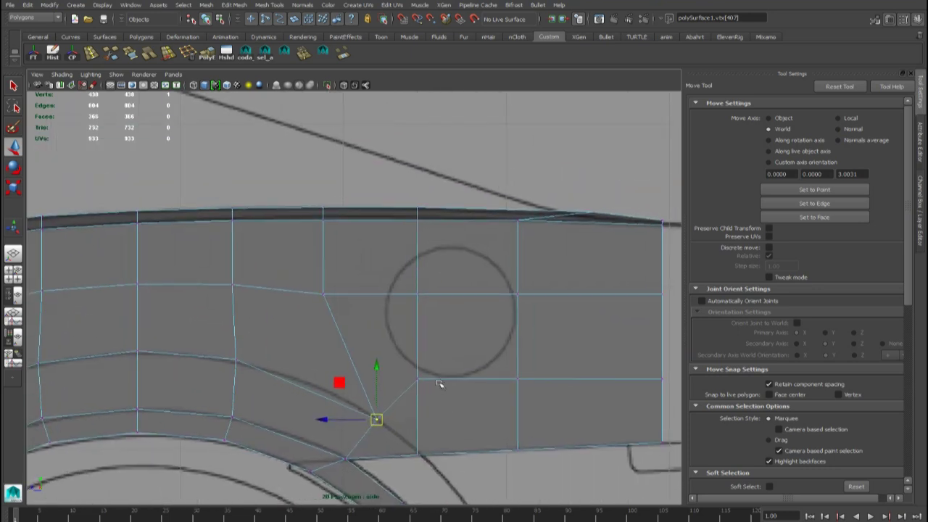
# Return to object mode and examine the rear quarter panel's wireframe against the blueprint in the side view.
pyautogui.scroll(-5, 414, 369)
pyautogui.moveTo(404, 302); pyautogui.dragTo(404, 301)
pyautogui.moveTo(428, 326); pyautogui.dragTo(461, 302, button='right')
pyautogui.click(404, 336)
pyautogui.moveTo(427, 333); pyautogui.dragTo(458, 291, button='right')
pyautogui.click(430, 322)
pyautogui.scroll(2, 400, 352)
pyautogui.keyDown('alt'); pyautogui.moveTo(381, 351); pyautogui.dragTo(396, 330, button='middle'); pyautogui.keyUp('alt')
pyautogui.moveTo(476, 346)
pyautogui.keyDown('alt'); pyautogui.mouseDown(button='middle')
pyautogui.moveTo(512, 368)
pyautogui.moveTo(494, 354)
pyautogui.mouseUp(button='middle'); pyautogui.keyUp('alt')
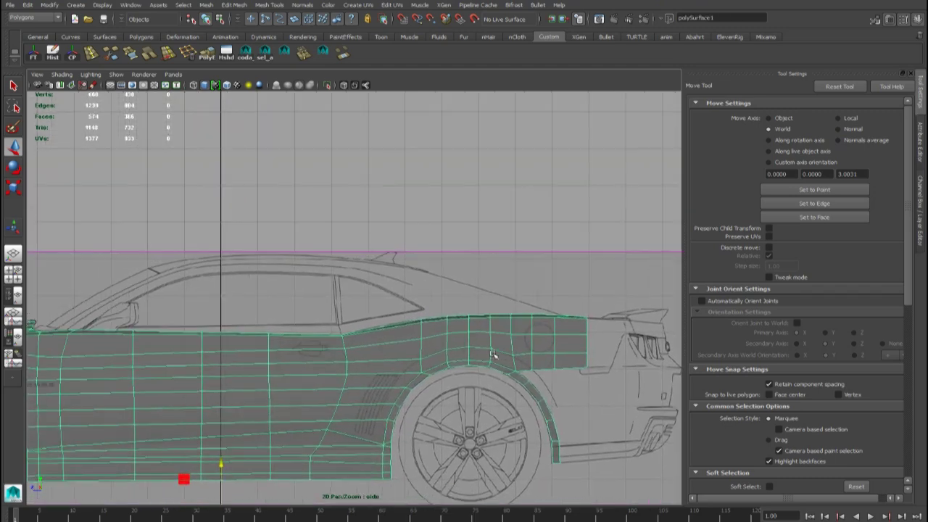
pyautogui.scroll(4, 493, 355)
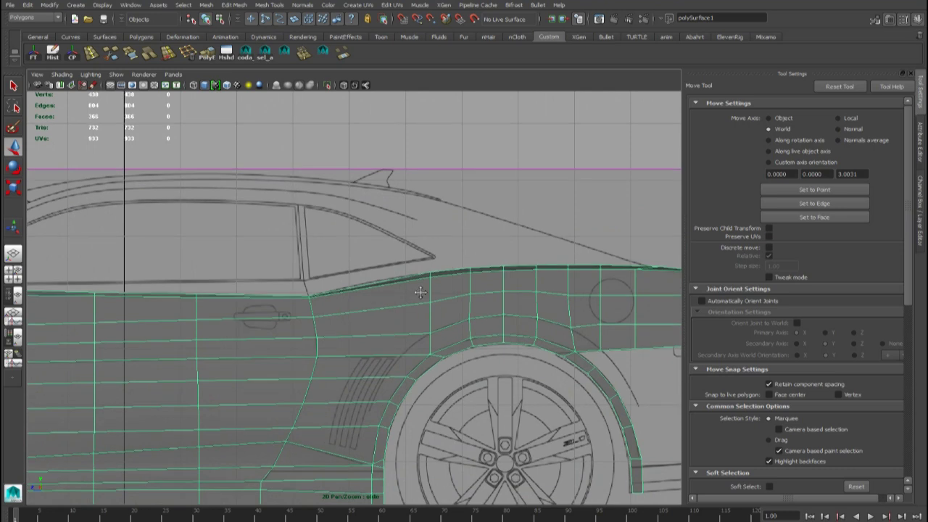
# Move the upper and middle vertices of the column at the wheel arch's front toward the door so the column slants forward.
pyautogui.keyDown('alt'); pyautogui.moveTo(421, 323); pyautogui.dragTo(418, 358, button='middle'); pyautogui.keyUp('alt')
pyautogui.moveTo(443, 307); pyautogui.dragTo(407, 296, button='right')
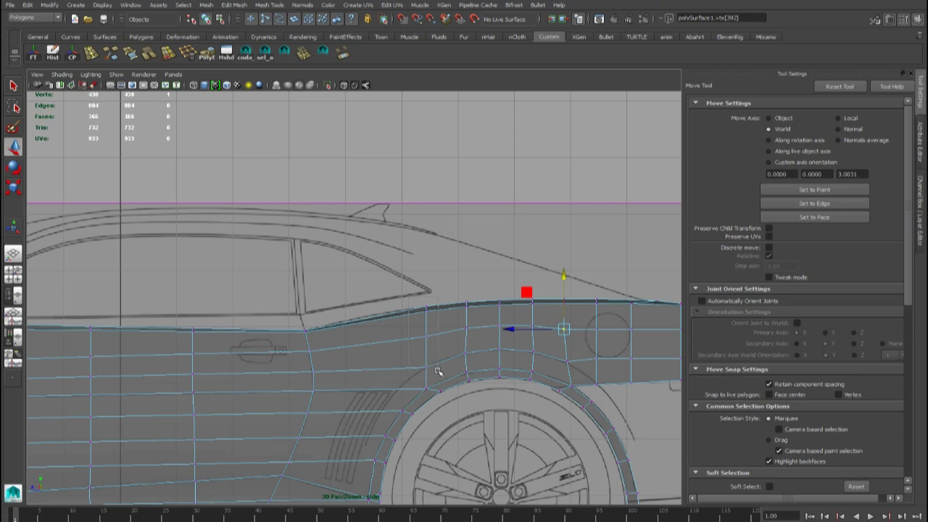
pyautogui.click(431, 341)
pyautogui.moveTo(395, 337); pyautogui.dragTo(362, 337)
pyautogui.moveTo(414, 283); pyautogui.dragTo(410, 286)
pyautogui.scroll(3, 413, 378)
pyautogui.click(435, 400)
pyautogui.moveTo(437, 399); pyautogui.dragTo(456, 378)
pyautogui.moveTo(435, 334); pyautogui.dragTo(412, 321)
# Slant the next column forward by shifting its upper vertices toward the door and fitting its arch-row vertex to the flare line.
pyautogui.keyDown('alt'); pyautogui.moveTo(510, 336); pyautogui.dragTo(480, 343, button='middle'); pyautogui.keyUp('alt')
pyautogui.moveTo(467, 301); pyautogui.dragTo(491, 361)
pyautogui.moveTo(478, 329); pyautogui.dragTo(455, 330)
pyautogui.moveTo(471, 375); pyautogui.dragTo(482, 389)
pyautogui.moveTo(477, 381); pyautogui.dragTo(477, 380)
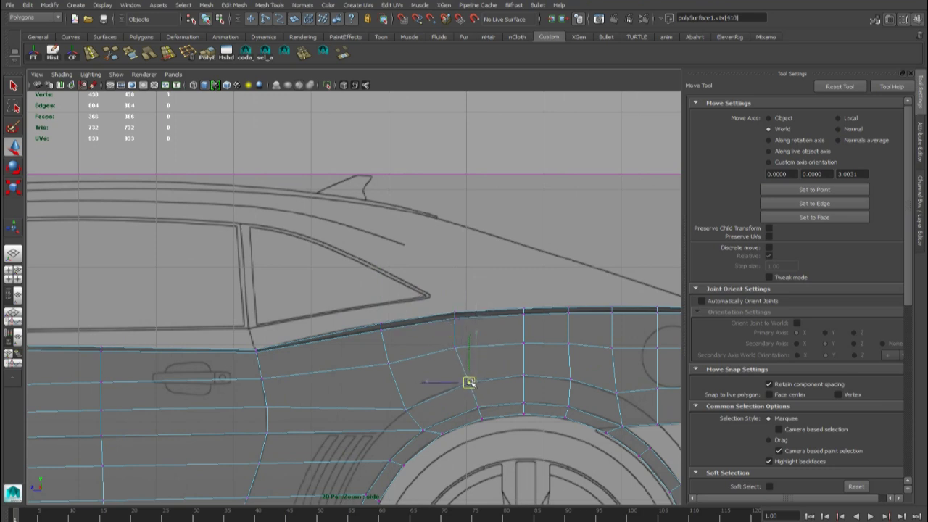
pyautogui.click(455, 316)
pyautogui.moveTo(455, 317); pyautogui.dragTo(438, 316)
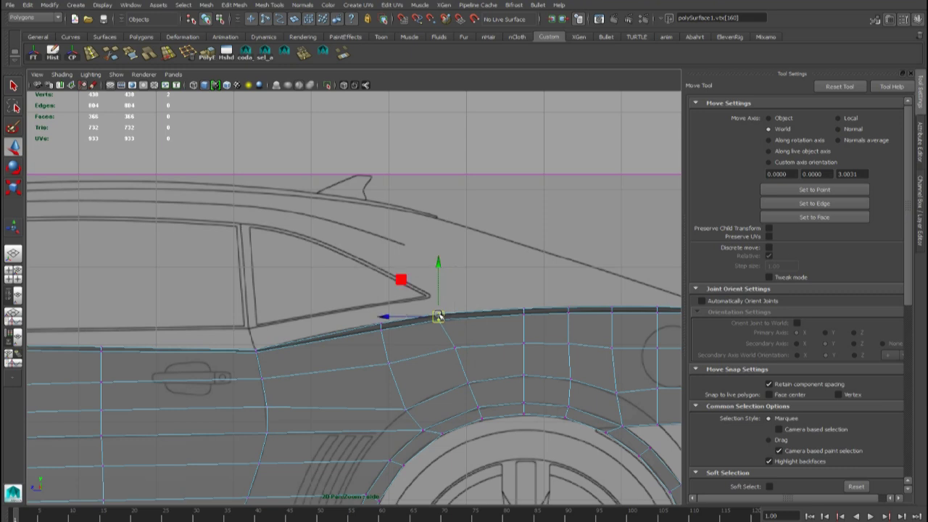
# Nudge the second-row vertex and its neighbour forward to even out the slanted column above the wheel arch.
pyautogui.keyDown('alt'); pyautogui.moveTo(545, 346); pyautogui.dragTo(484, 353, button='middle'); pyautogui.keyUp('alt')
pyautogui.click(397, 359)
pyautogui.moveTo(394, 355); pyautogui.dragTo(390, 358)
pyautogui.keyDown('alt'); pyautogui.moveTo(458, 339); pyautogui.dragTo(434, 345, button='middle'); pyautogui.keyUp('alt')
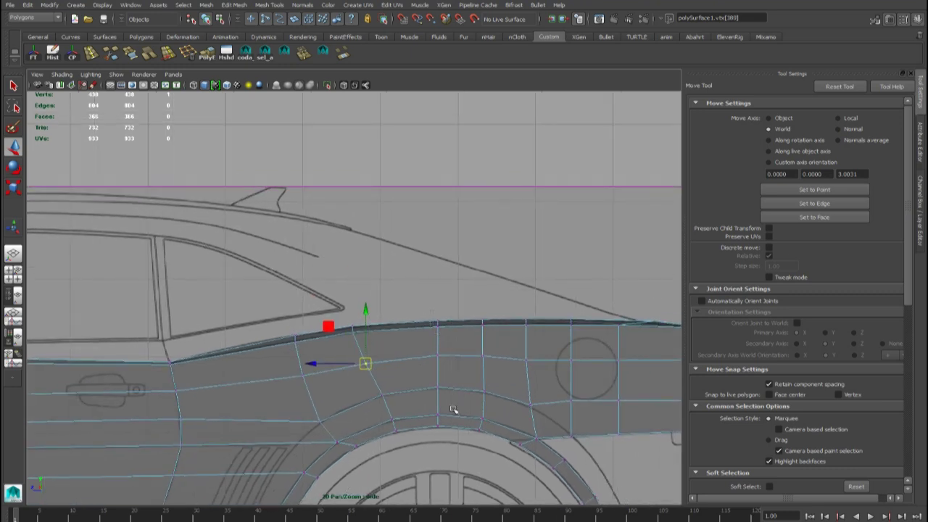
pyautogui.moveTo(454, 440); pyautogui.dragTo(454, 440)
pyautogui.moveTo(389, 373); pyautogui.dragTo(386, 373)
# Lower the arch-row vertex behind the wheel's centre slightly onto the blueprint's flare line.
pyautogui.keyDown('alt'); pyautogui.moveTo(462, 341); pyautogui.dragTo(306, 292, button='middle'); pyautogui.keyUp('alt')
pyautogui.keyDown('alt'); pyautogui.moveTo(457, 315); pyautogui.dragTo(370, 341, button='middle'); pyautogui.keyUp('alt')
pyautogui.click(443, 304)
pyautogui.moveTo(441, 245); pyautogui.dragTo(441, 248)
pyautogui.keyDown('alt'); pyautogui.moveTo(424, 344); pyautogui.dragTo(407, 318, button='middle'); pyautogui.keyUp('alt')
pyautogui.scroll(2, 402, 326)
# Snap the third-row vertex under the fuel-cap circle down to the panel's lower-edge vertex and merge the two.
pyautogui.moveTo(454, 305); pyautogui.dragTo(403, 305, button='right')
pyautogui.keyDown('alt'); pyautogui.moveTo(352, 342); pyautogui.dragTo(408, 320, button='middle'); pyautogui.keyUp('alt')
pyautogui.click(420, 324)
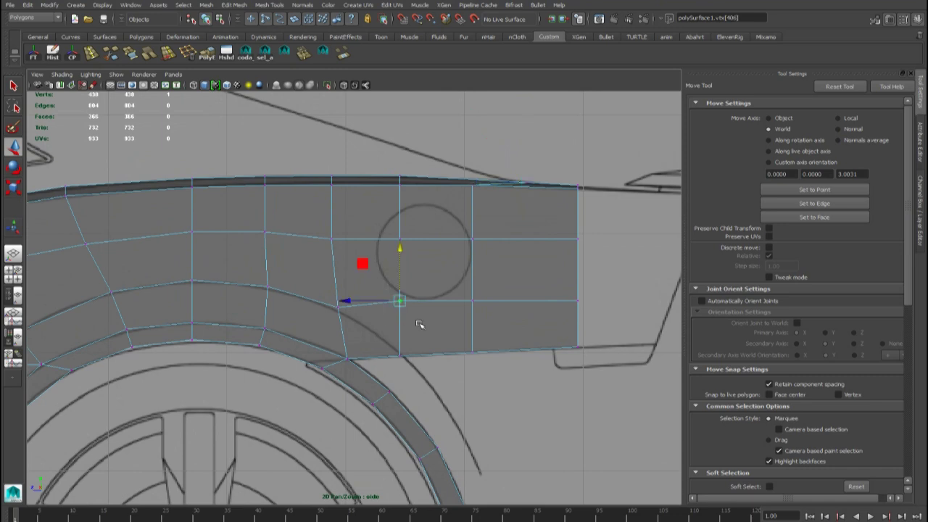
pyautogui.press('v')
pyautogui.moveTo(401, 301); pyautogui.dragTo(405, 324)
pyautogui.keyDown('alt'); pyautogui.moveTo(436, 372); pyautogui.dragTo(445, 360, button='middle'); pyautogui.keyUp('alt')
pyautogui.click(474, 375)
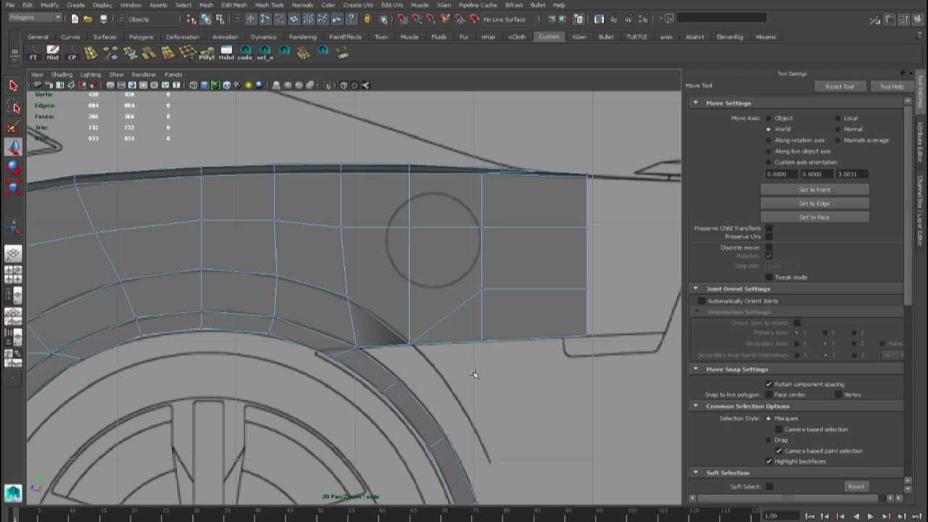
pyautogui.click(408, 337)
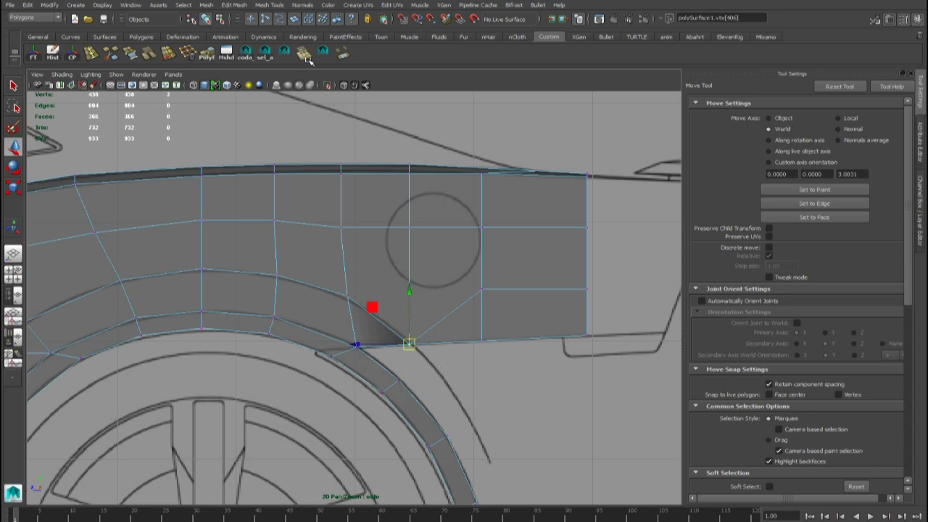
# Snap the third-row vertices of the last two columns down to the panel's lower edge and merge each pair.
pyautogui.keyDown('alt'); pyautogui.moveTo(515, 335); pyautogui.dragTo(498, 349, button='middle'); pyautogui.keyUp('alt')
pyautogui.moveTo(449, 288); pyautogui.dragTo(463, 335)
pyautogui.press('v')
pyautogui.moveTo(583, 318); pyautogui.dragTo(585, 320)
pyautogui.press('v')
pyautogui.moveTo(566, 300); pyautogui.dragTo(572, 330)
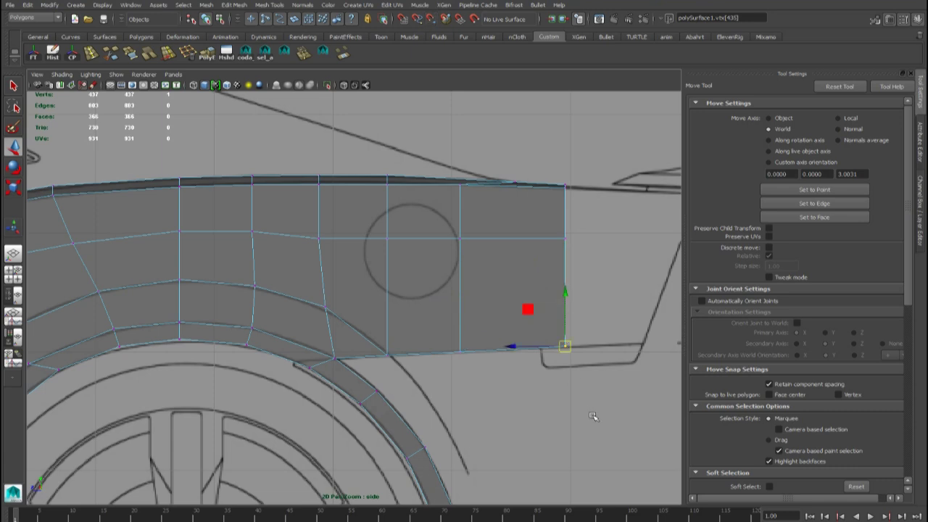
pyautogui.moveTo(592, 416); pyautogui.dragTo(433, 311)
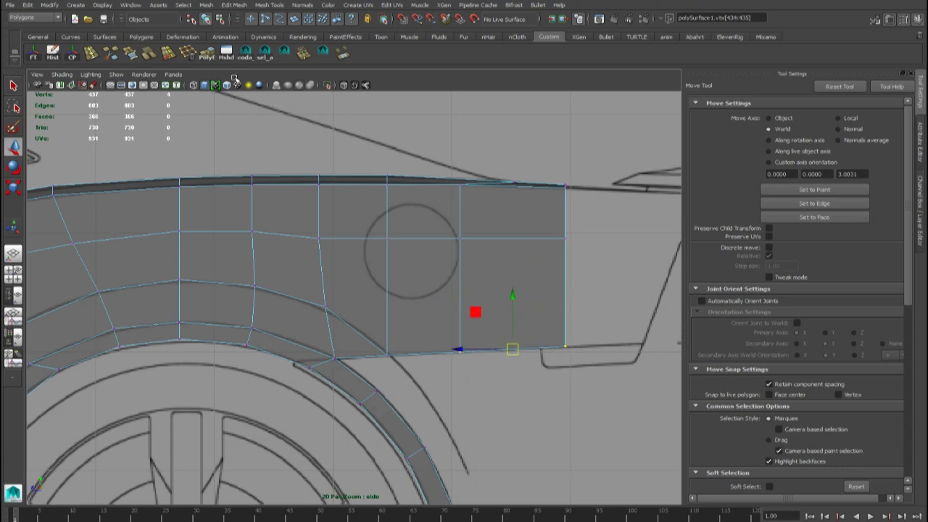
pyautogui.click(300, 56)
pyautogui.keyDown('alt'); pyautogui.moveTo(455, 275); pyautogui.dragTo(486, 297, button='middle'); pyautogui.keyUp('alt')
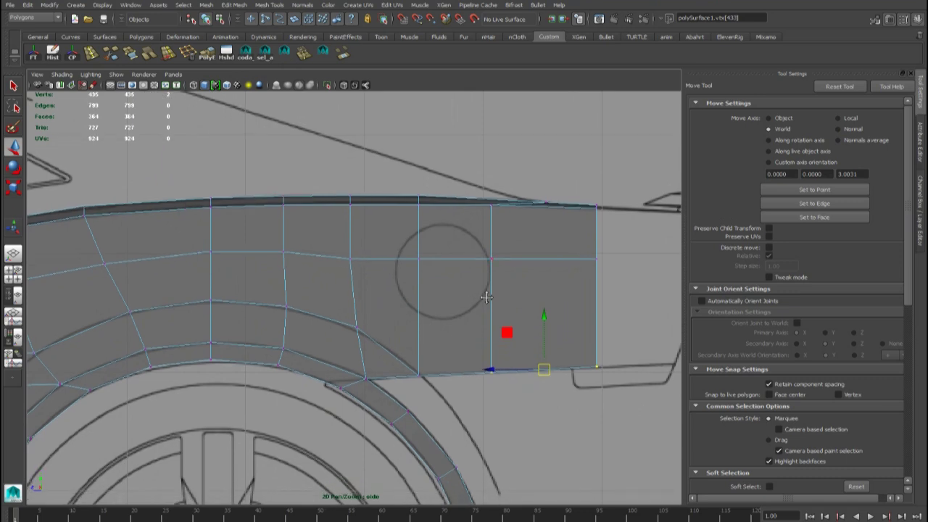
pyautogui.keyDown('alt'); pyautogui.moveTo(445, 323); pyautogui.dragTo(461, 339, button='middle'); pyautogui.keyUp('alt')
pyautogui.moveTo(442, 398); pyautogui.dragTo(391, 351)
pyautogui.press('v')
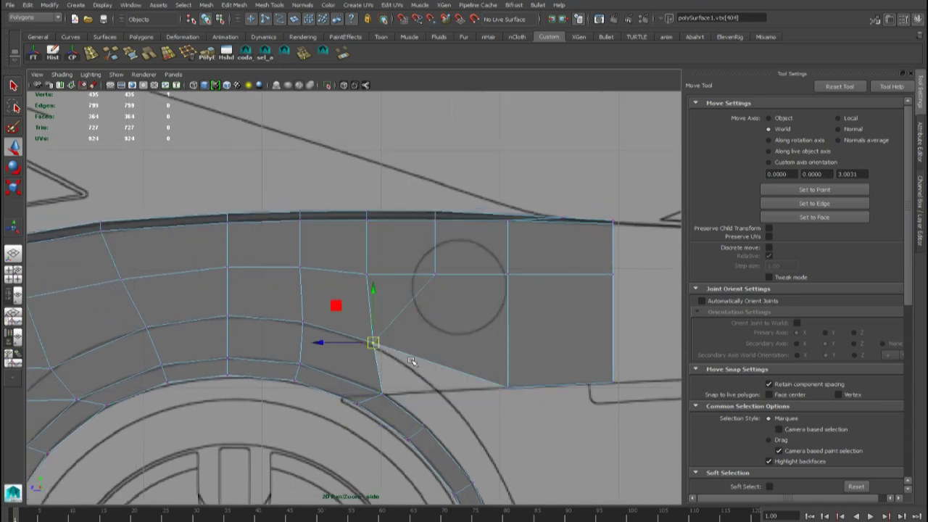
pyautogui.hotkey('ctrl', 'z')
# Snap the arch-row and second-row vertices of the column ahead of the fuel-cap circle onto the next column rearward.
pyautogui.click(372, 342)
pyautogui.keyDown('alt'); pyautogui.moveTo(471, 408); pyautogui.dragTo(455, 380, button='middle'); pyautogui.keyUp('alt')
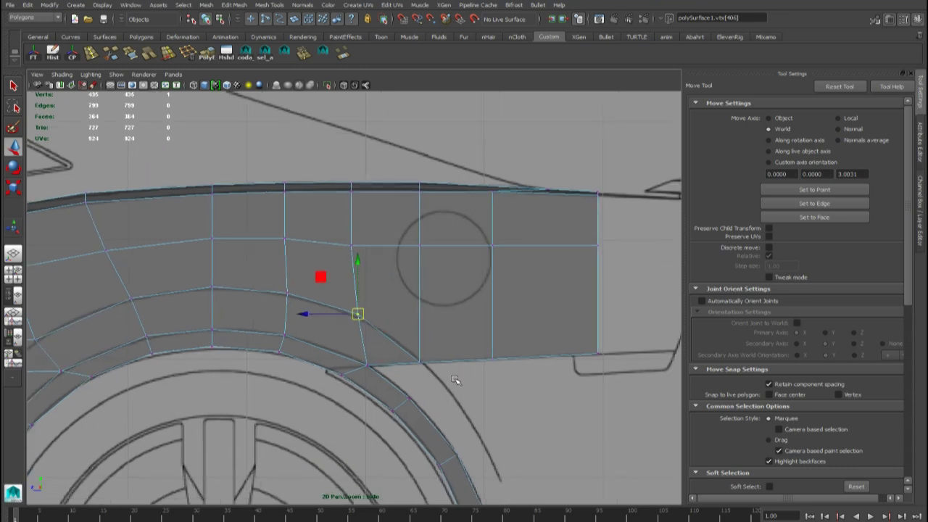
pyautogui.press('v')
pyautogui.moveTo(359, 315); pyautogui.dragTo(407, 341)
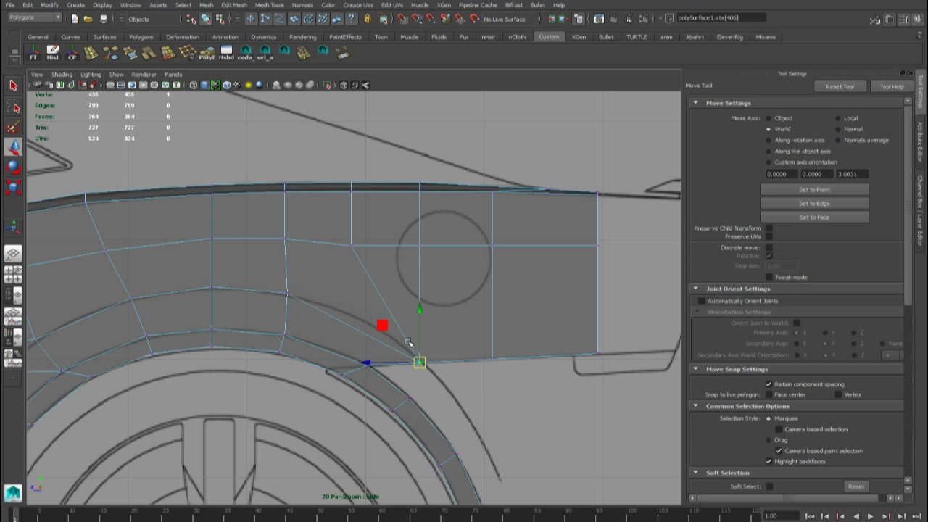
pyautogui.keyDown('alt'); pyautogui.moveTo(447, 356); pyautogui.dragTo(435, 377, button='middle'); pyautogui.keyUp('alt')
pyautogui.click(351, 279)
pyautogui.press('v')
pyautogui.moveTo(343, 268); pyautogui.dragTo(368, 268)
# Snap that column's top two vertices onto the next column as well and merge all the coincident vertices.
pyautogui.click(346, 216)
pyautogui.press('v')
pyautogui.moveTo(343, 215); pyautogui.dragTo(394, 220)
pyautogui.keyDown('alt'); pyautogui.moveTo(394, 227); pyautogui.dragTo(403, 261, button='middle'); pyautogui.keyUp('alt')
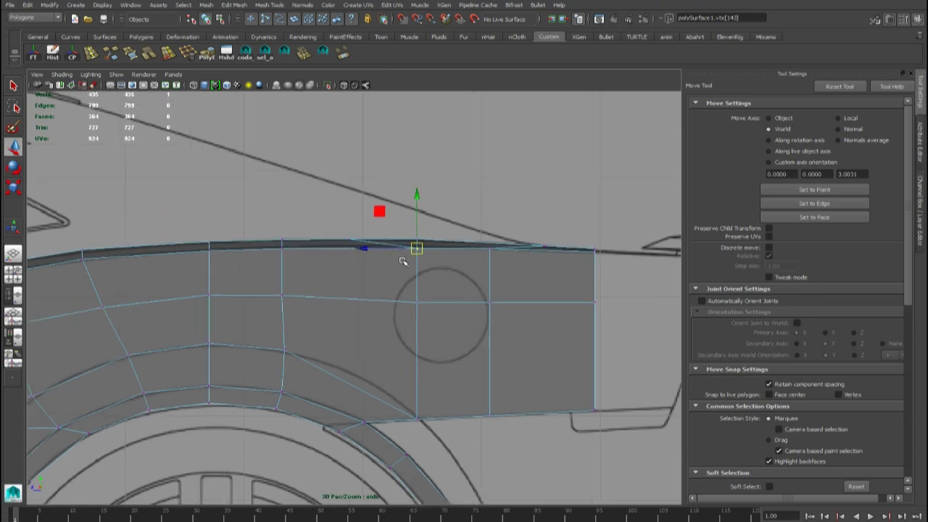
pyautogui.click(353, 244)
pyautogui.press('v')
pyautogui.moveTo(353, 240); pyautogui.dragTo(375, 239)
pyautogui.click(386, 215)
pyautogui.moveTo(439, 423); pyautogui.dragTo(438, 439)
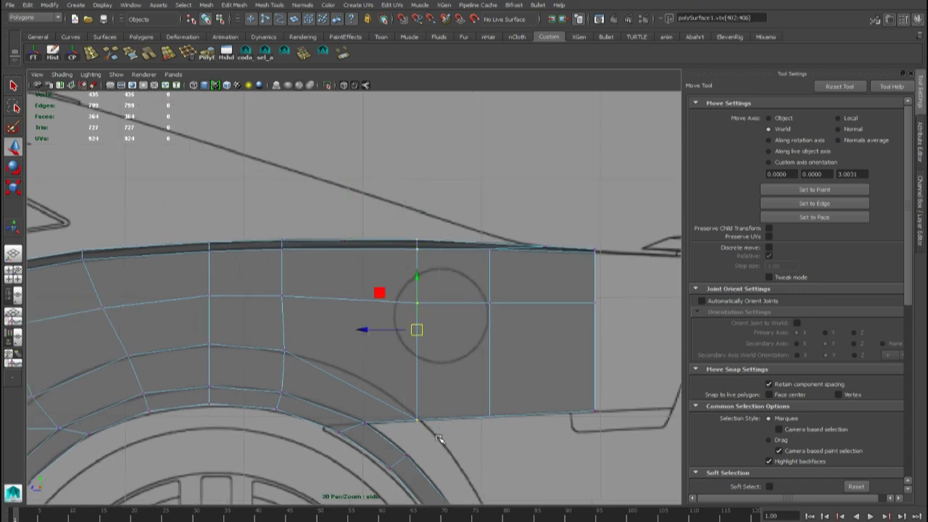
pyautogui.click(303, 55)
pyautogui.moveTo(446, 267); pyautogui.dragTo(497, 252, button='right')
# Move the arch-row vertex behind the wheel's centre rearward along the flare line and shift the arch-edge vertex below it rearward.
pyautogui.keyDown('alt'); pyautogui.moveTo(392, 368); pyautogui.dragTo(478, 304, button='middle'); pyautogui.keyUp('alt')
pyautogui.keyDown('alt'); pyautogui.moveTo(411, 310); pyautogui.dragTo(400, 252, button='middle'); pyautogui.keyUp('alt')
pyautogui.keyDown('alt'); pyautogui.moveTo(392, 266); pyautogui.dragTo(408, 327, button='right'); pyautogui.keyUp('alt')
pyautogui.keyDown('alt'); pyautogui.moveTo(408, 327); pyautogui.dragTo(412, 333, button='middle'); pyautogui.keyUp('alt')
pyautogui.scroll(5, 411, 333)
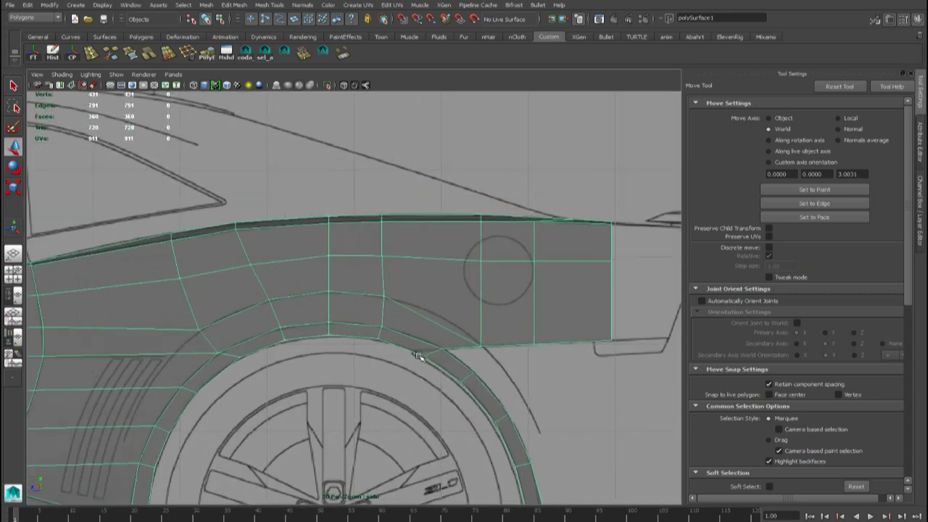
pyautogui.moveTo(406, 306); pyautogui.dragTo(389, 307, button='right')
pyautogui.click(382, 295)
pyautogui.moveTo(382, 295); pyautogui.dragTo(423, 308)
pyautogui.click(391, 334)
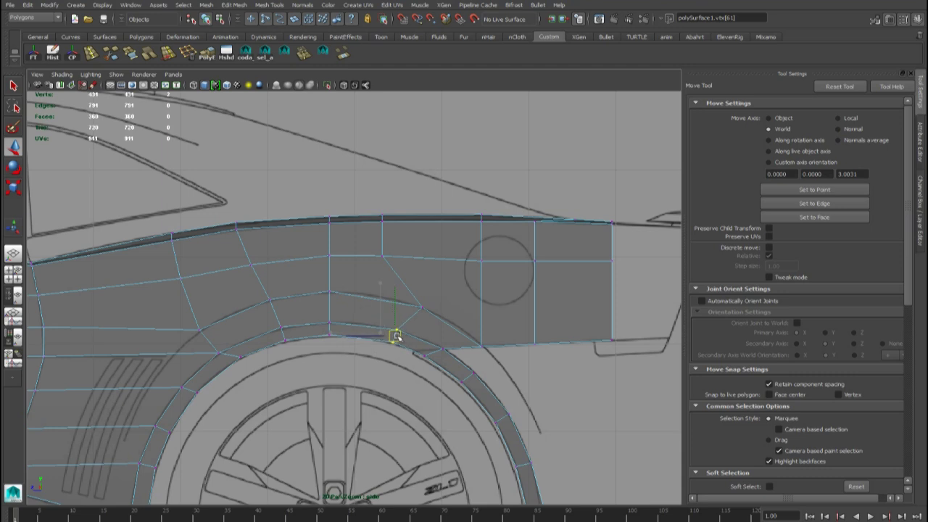
# Slide the same column's upper vertices rearward, and shift the whole column above the wheel's centre slightly rearward.
pyautogui.keyDown('alt'); pyautogui.moveTo(389, 298); pyautogui.dragTo(405, 342, button='middle'); pyautogui.keyUp('alt')
pyautogui.moveTo(392, 270); pyautogui.dragTo(416, 313)
pyautogui.moveTo(346, 281); pyautogui.dragTo(396, 283)
pyautogui.moveTo(398, 284); pyautogui.dragTo(400, 284, button='middle')
pyautogui.moveTo(400, 284); pyautogui.dragTo(400, 284)
pyautogui.keyDown('alt'); pyautogui.moveTo(377, 306); pyautogui.dragTo(418, 330, button='middle'); pyautogui.keyUp('alt')
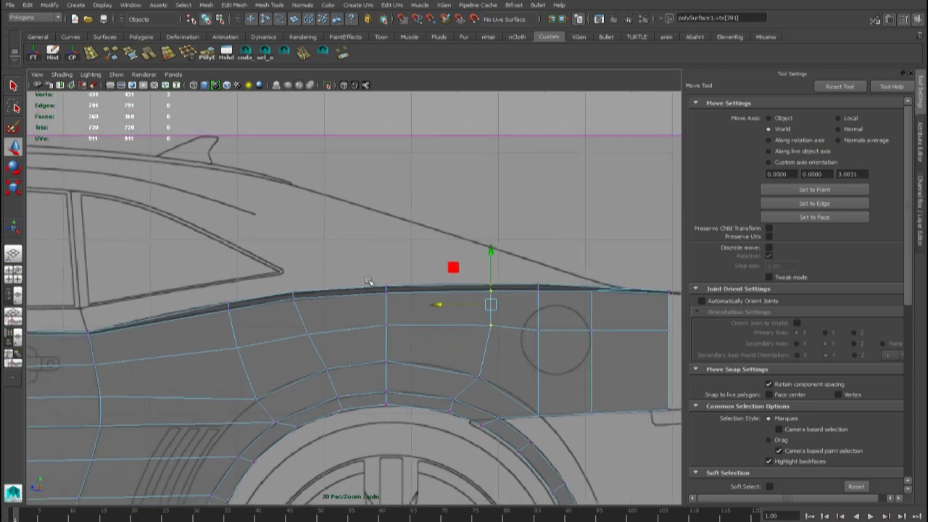
pyautogui.moveTo(421, 431); pyautogui.dragTo(421, 432)
pyautogui.moveTo(334, 345); pyautogui.dragTo(346, 345)
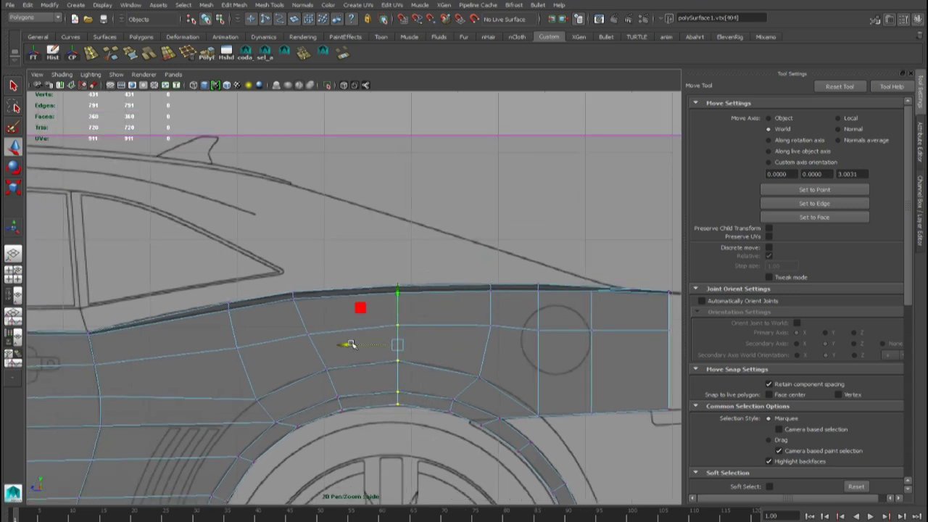
# Move the second-row and top vertices of the slanted column at the wheel arch's front further toward the door.
pyautogui.keyDown('alt'); pyautogui.moveTo(247, 343); pyautogui.dragTo(372, 364, button='middle'); pyautogui.keyUp('alt')
pyautogui.click(365, 383)
pyautogui.moveTo(364, 371); pyautogui.dragTo(354, 375)
pyautogui.click(353, 326)
pyautogui.moveTo(354, 328); pyautogui.dragTo(332, 331, button='middle')
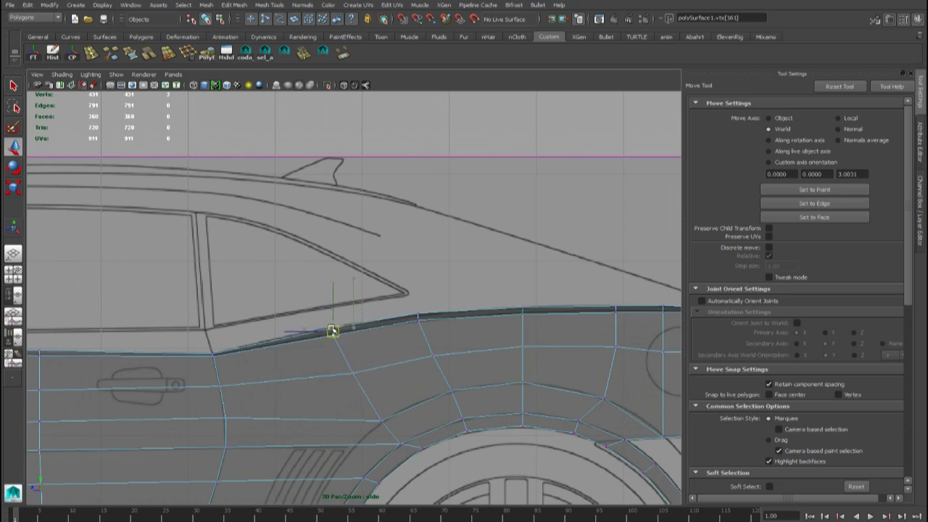
pyautogui.moveTo(332, 330); pyautogui.dragTo(332, 331)
# Slant the column through the fuel-cap circle by moving its upper vertices rearward, with the top-edge vertices furthest.
pyautogui.keyDown('alt'); pyautogui.moveTo(538, 371); pyautogui.dragTo(362, 358, button='middle'); pyautogui.keyUp('alt')
pyautogui.moveTo(432, 324); pyautogui.dragTo(448, 335)
pyautogui.keyDown('alt'); pyautogui.moveTo(536, 354); pyautogui.dragTo(463, 379, button='middle'); pyautogui.keyUp('alt')
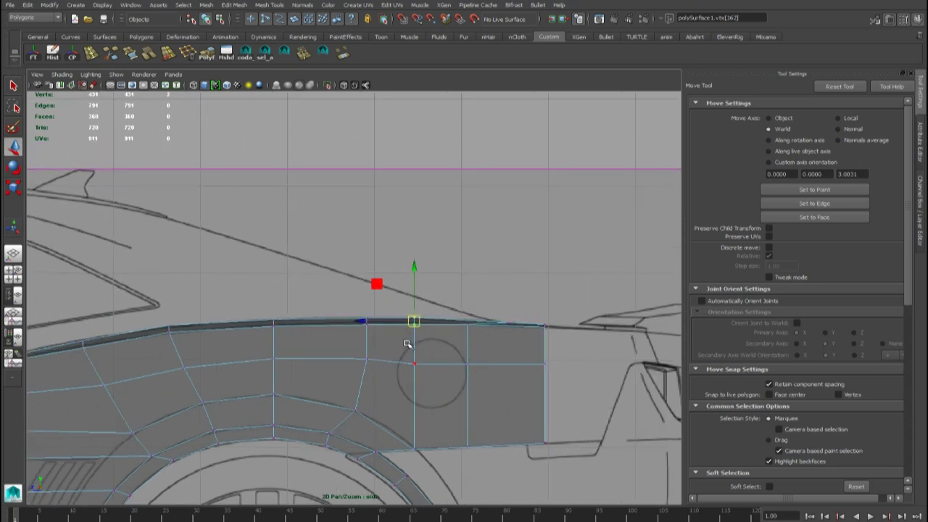
pyautogui.keyDown('shift'); pyautogui.click(415, 365); pyautogui.keyUp('shift')
pyautogui.moveTo(359, 341); pyautogui.dragTo(373, 343)
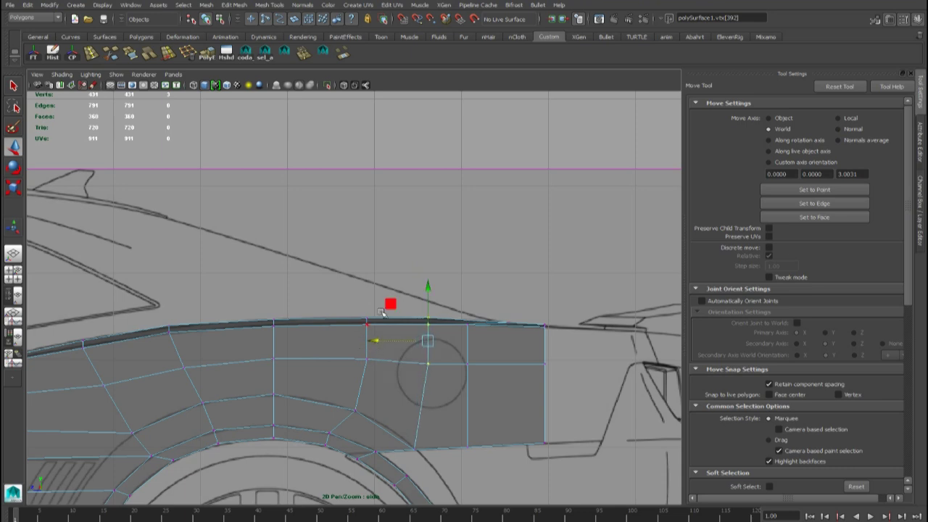
pyautogui.moveTo(440, 332); pyautogui.dragTo(439, 333)
pyautogui.moveTo(388, 320); pyautogui.dragTo(396, 321)
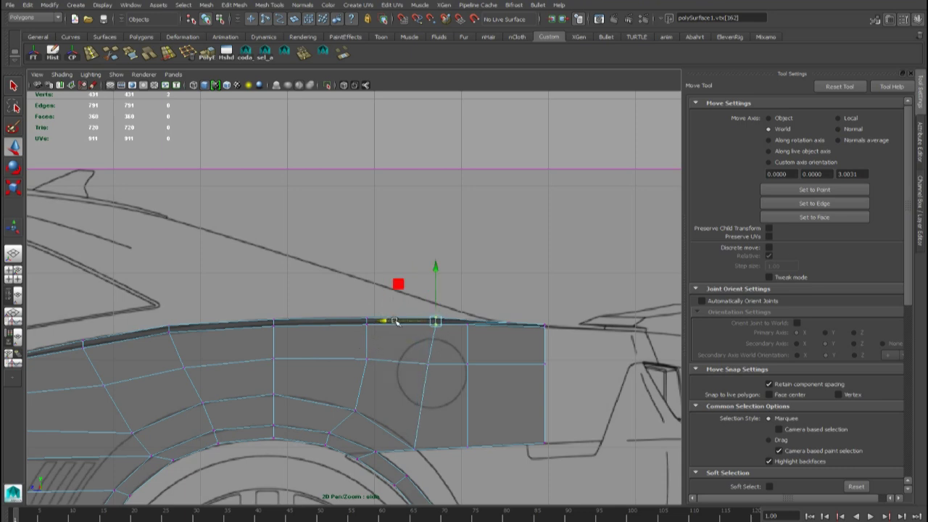
# Shift the column just behind the fuel-cap circle slightly rearward.
pyautogui.moveTo(484, 452); pyautogui.dragTo(485, 458)
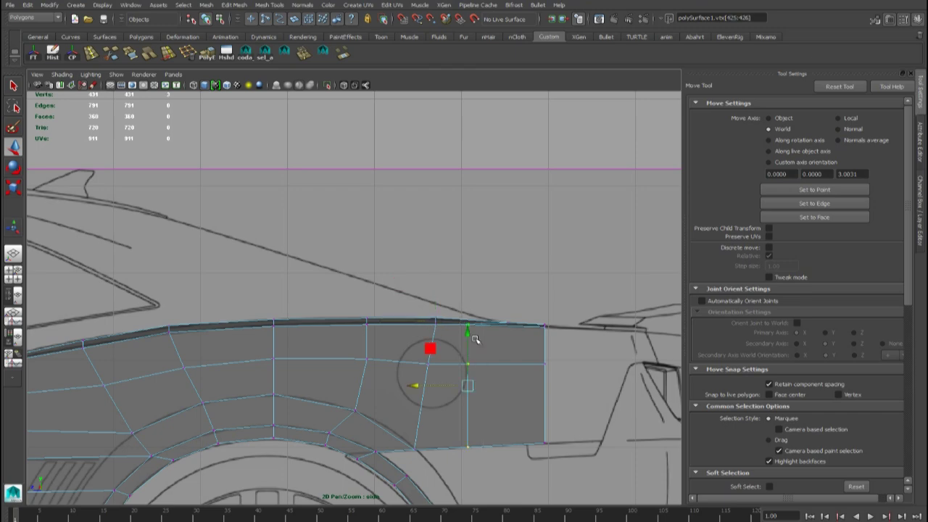
pyautogui.press('space')
pyautogui.keyDown('shift'); pyautogui.click(169, 134); pyautogui.keyUp('shift')
pyautogui.press('space')
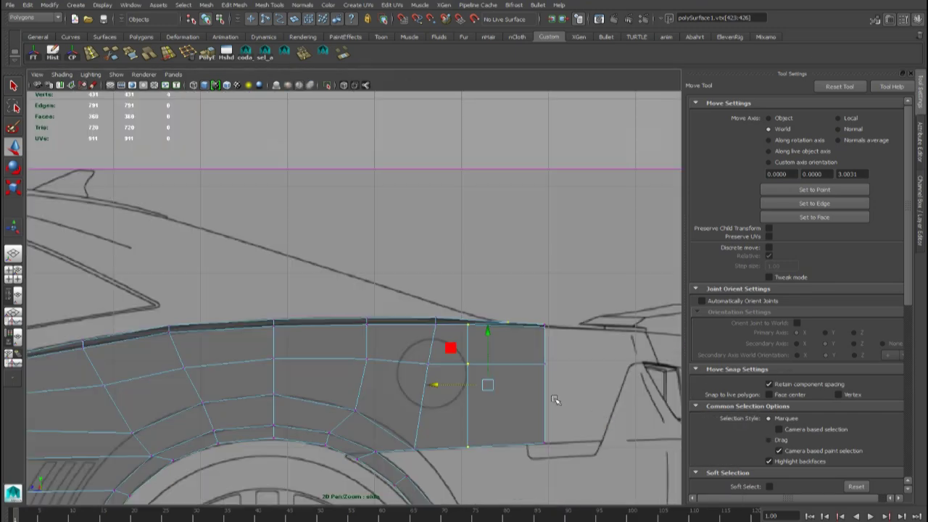
pyautogui.hotkey('ctrl', 'z')
pyautogui.moveTo(417, 385); pyautogui.dragTo(425, 386)
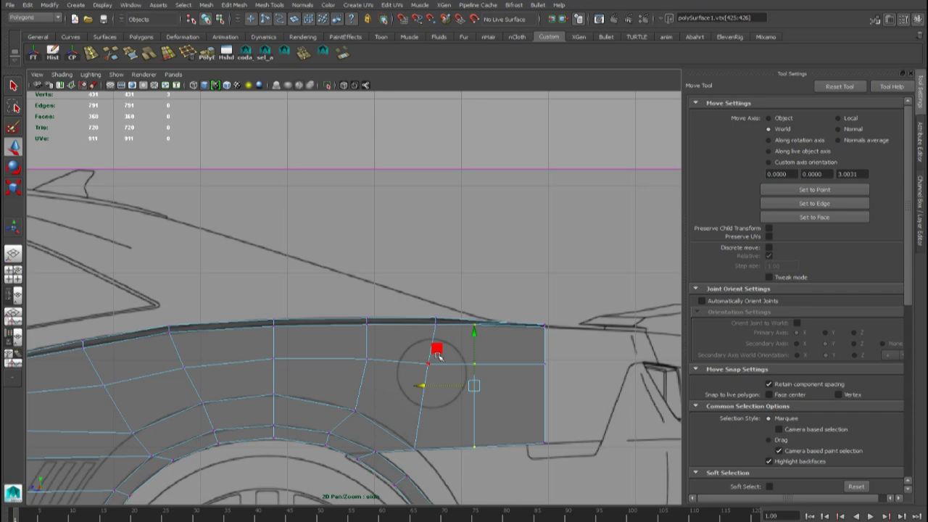
pyautogui.press('space')
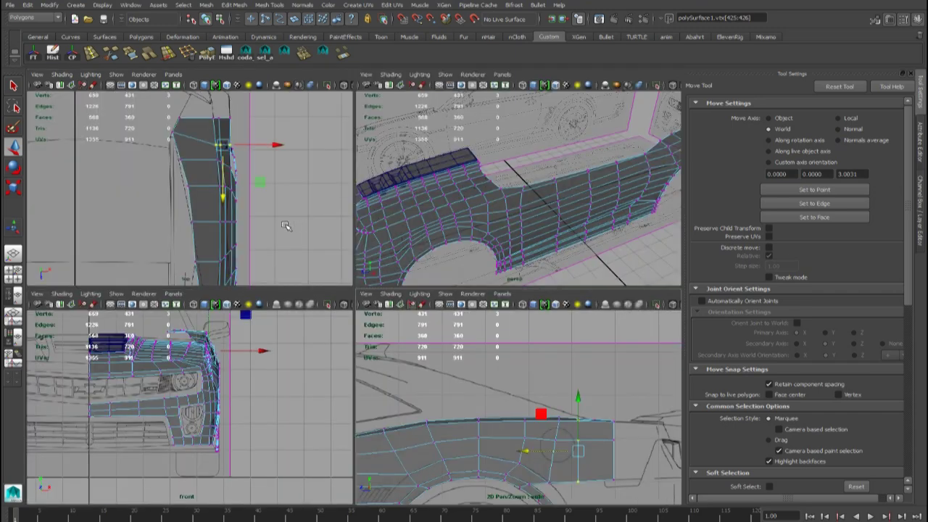
pyautogui.press('space')
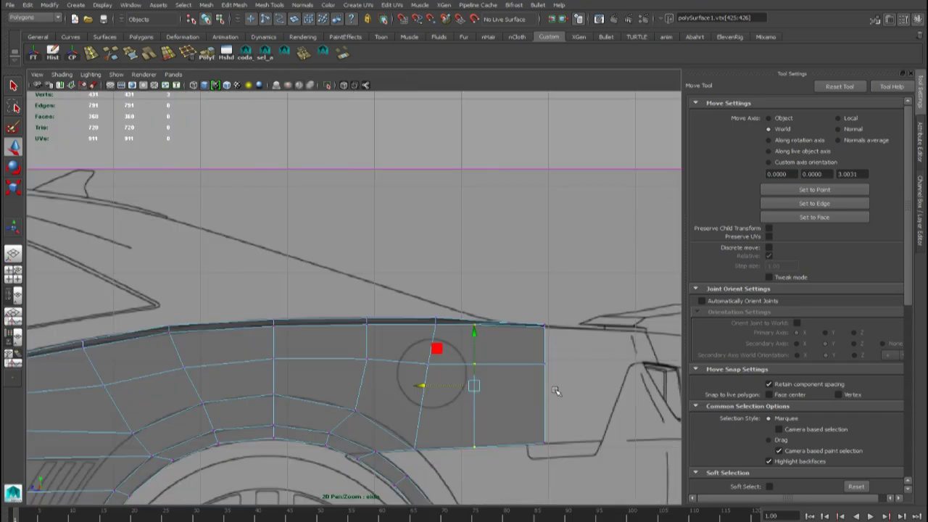
# Slant the column behind the fuel-cap circle by moving its top and second-row vertices rearward, leaving its lower vertex in place.
pyautogui.keyDown('alt'); pyautogui.moveTo(496, 381); pyautogui.dragTo(470, 380, button='middle'); pyautogui.keyUp('alt')
pyautogui.click(471, 281)
pyautogui.moveTo(435, 304); pyautogui.dragTo(458, 345)
pyautogui.keyDown('shift'); pyautogui.moveTo(466, 389); pyautogui.dragTo(402, 363); pyautogui.keyUp('shift')
pyautogui.click(453, 361)
# Nudge the arch-row vertex behind the wheel's centre slightly forward along the flare line.
pyautogui.scroll(-5, 431, 356)
pyautogui.keyDown('alt'); pyautogui.moveTo(418, 350); pyautogui.dragTo(441, 324, button='middle'); pyautogui.keyUp('alt')
pyautogui.scroll(4, 456, 346)
pyautogui.click(429, 329)
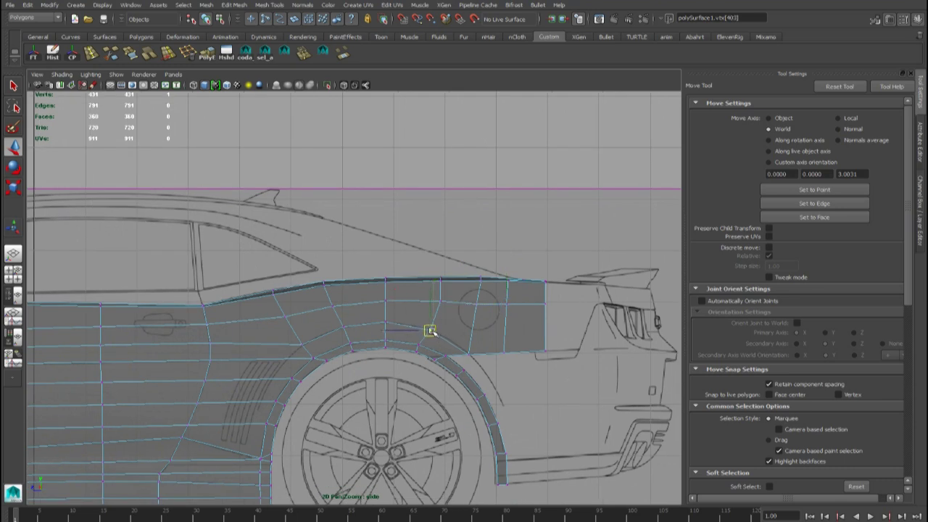
pyautogui.keyDown('alt'); pyautogui.moveTo(445, 315); pyautogui.dragTo(467, 339, button='middle'); pyautogui.keyUp('alt')
pyautogui.moveTo(506, 310); pyautogui.dragTo(551, 288, button='right')
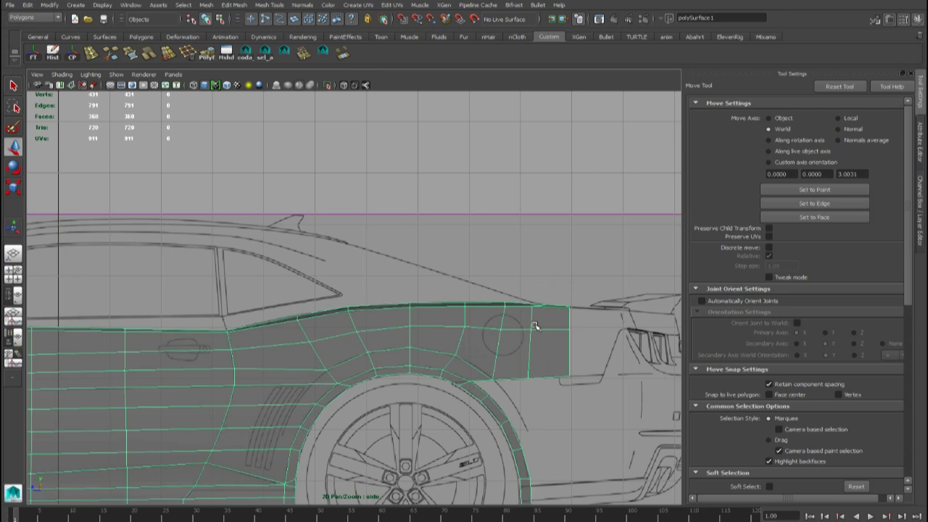
# Fit the lower-edge vertex beneath the fuel-cap circle to the blueprint's flare line by nudging it slightly rearward.
pyautogui.keyDown('alt'); pyautogui.moveTo(489, 361); pyautogui.dragTo(469, 298, button='middle'); pyautogui.keyUp('alt')
pyautogui.scroll(3, 471, 299)
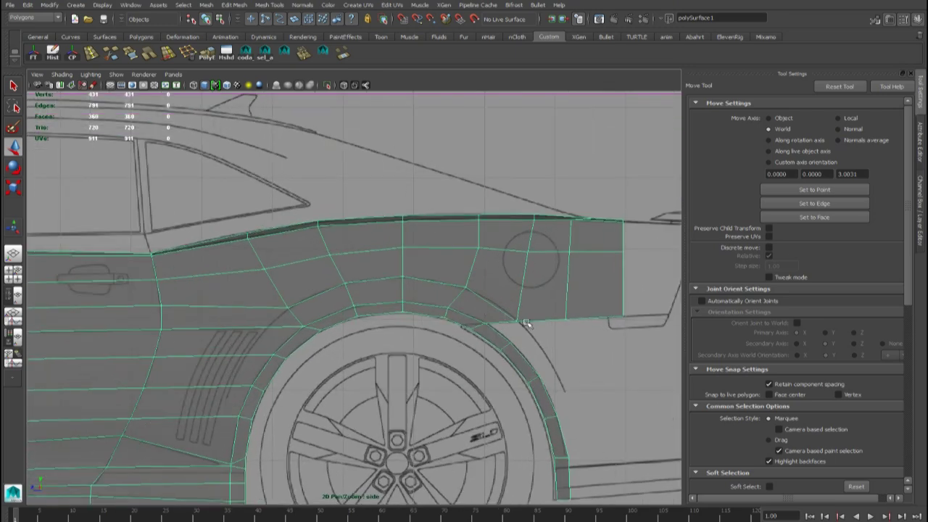
pyautogui.moveTo(523, 308); pyautogui.dragTo(499, 306, button='right')
pyautogui.click(520, 322)
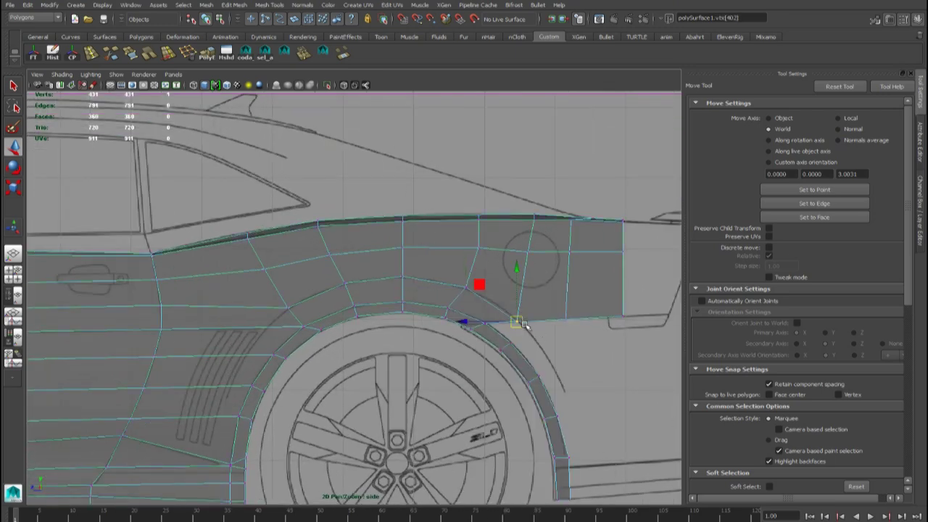
pyautogui.scroll(-2, 528, 341)
pyautogui.keyDown('alt'); pyautogui.moveTo(528, 342); pyautogui.dragTo(414, 307, button='middle'); pyautogui.keyUp('alt')
pyautogui.scroll(5, 334, 346)
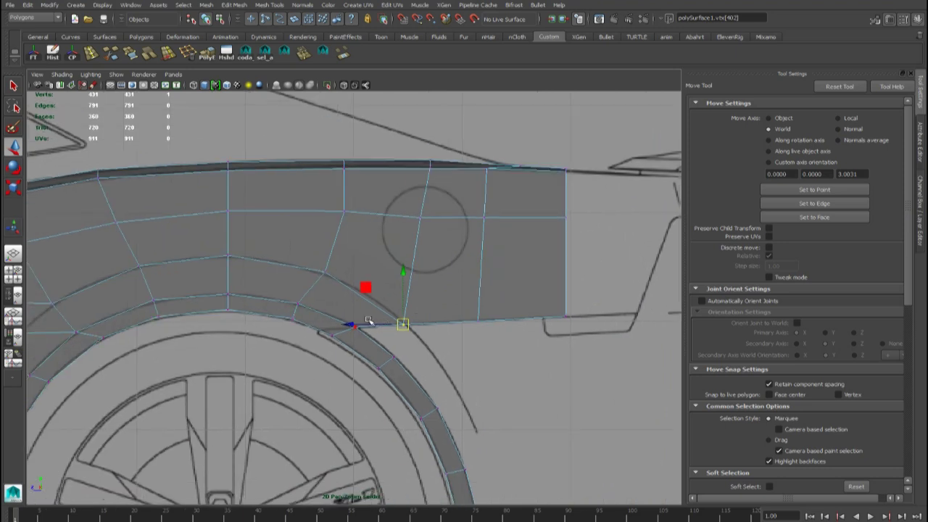
pyautogui.moveTo(355, 324); pyautogui.dragTo(359, 324)
pyautogui.keyDown('alt'); pyautogui.moveTo(351, 300); pyautogui.dragTo(458, 337, button='middle'); pyautogui.keyUp('alt')
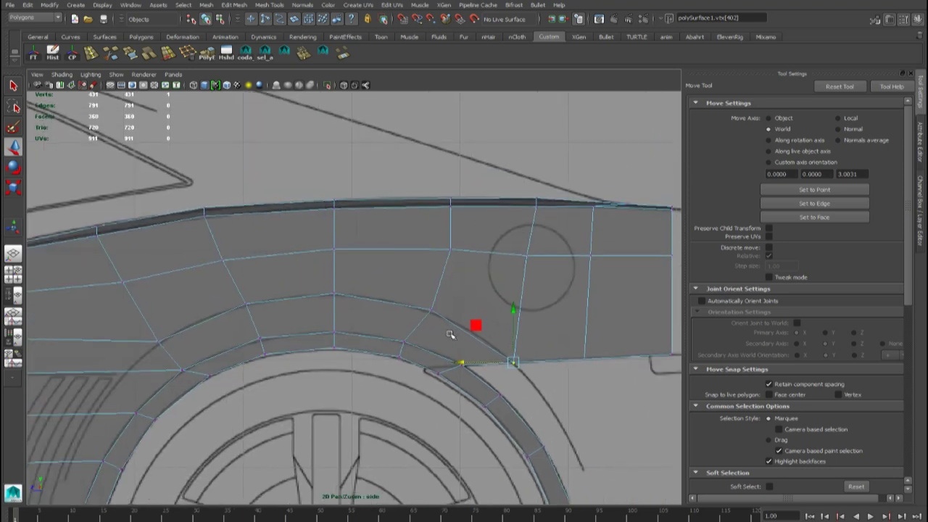
# Fine-tune the arch-row vertex behind the wheel's centre on the flare line and return to object mode.
pyautogui.click(432, 309)
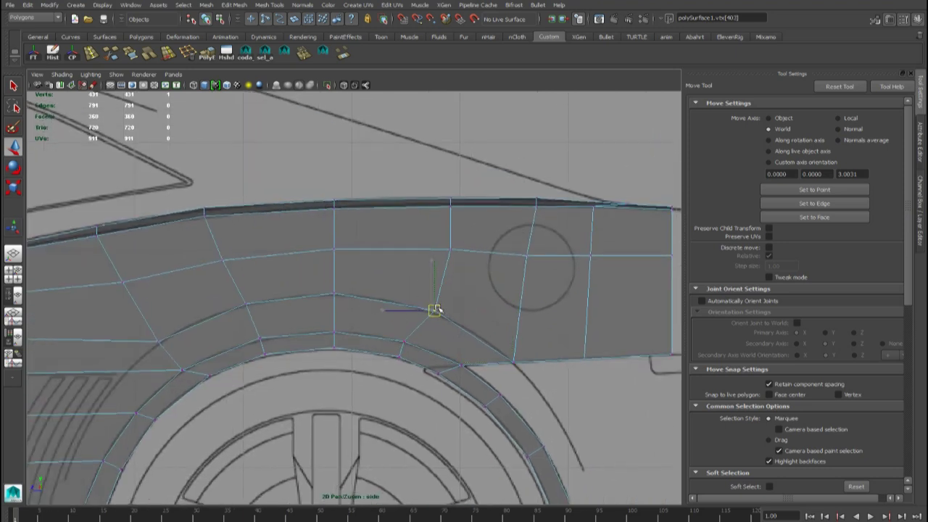
pyautogui.moveTo(436, 309); pyautogui.dragTo(438, 308)
pyautogui.scroll(-5, 428, 313)
pyautogui.keyDown('alt'); pyautogui.moveTo(431, 319); pyautogui.dragTo(447, 337, button='middle'); pyautogui.keyUp('alt')
pyautogui.moveTo(462, 299); pyautogui.dragTo(475, 285, button='right')
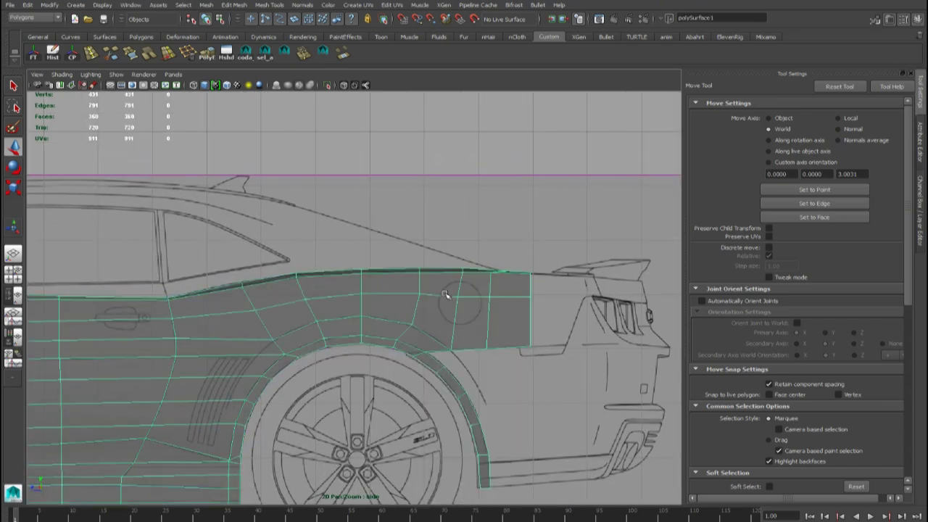
# In the top view, move the shoulder-line vertex of the rear quarter panel slightly inward onto the blueprint line.
pyautogui.press('space')
pyautogui.press('space')
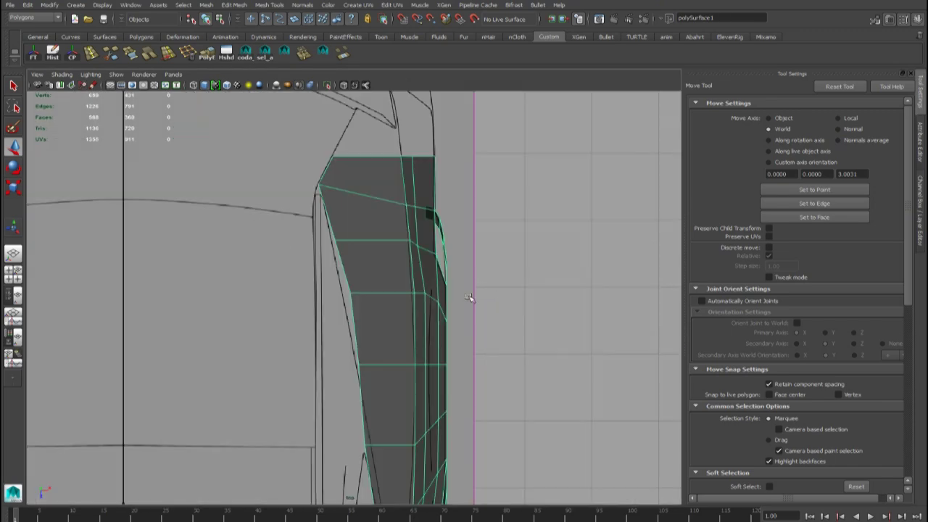
pyautogui.keyDown('alt'); pyautogui.moveTo(377, 237); pyautogui.dragTo(365, 311, button='middle'); pyautogui.keyUp('alt')
pyautogui.scroll(4, 387, 290)
pyautogui.moveTo(423, 257); pyautogui.dragTo(377, 251, button='right')
pyautogui.moveTo(414, 256); pyautogui.dragTo(467, 267)
pyautogui.keyDown('alt'); pyautogui.moveTo(437, 331); pyautogui.dragTo(421, 289, button='middle'); pyautogui.keyUp('alt')
pyautogui.click(408, 286)
pyautogui.moveTo(463, 286); pyautogui.dragTo(461, 286)
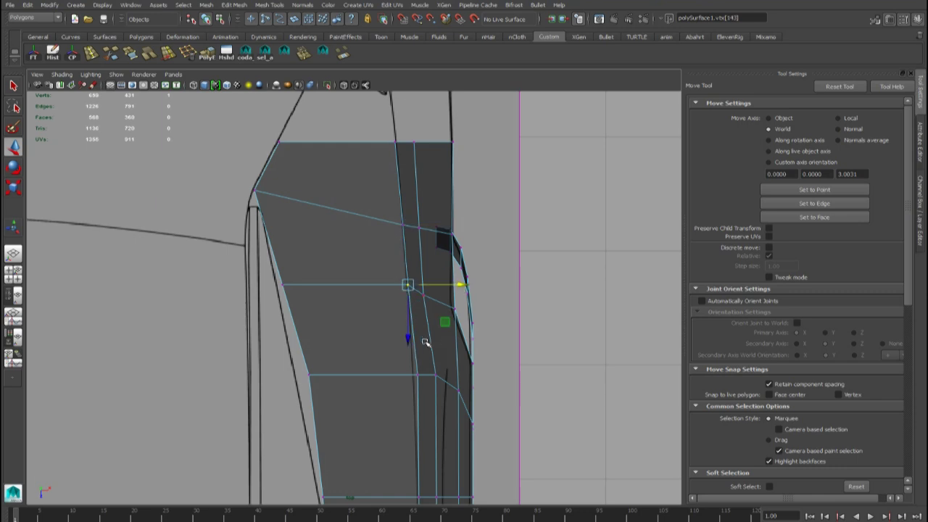
# Fit the next two shoulder-line vertices of the rear quarter panel, working forward, to the blueprint line in the top view.
pyautogui.keyDown('alt'); pyautogui.moveTo(425, 338); pyautogui.dragTo(414, 297, button='middle'); pyautogui.keyUp('alt')
pyautogui.moveTo(416, 344); pyautogui.dragTo(397, 324)
pyautogui.click(405, 333)
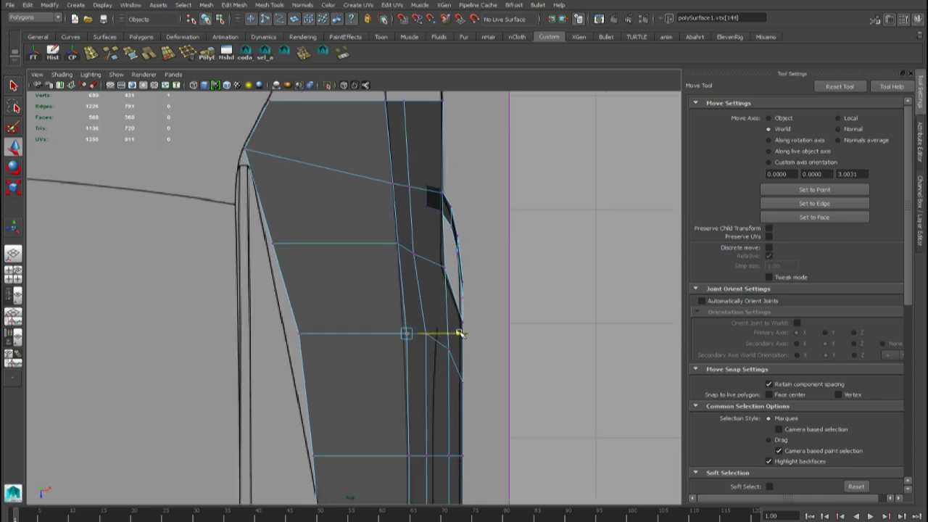
pyautogui.keyDown('alt'); pyautogui.moveTo(438, 358); pyautogui.dragTo(433, 228, button='middle'); pyautogui.keyUp('alt')
pyautogui.click(403, 324)
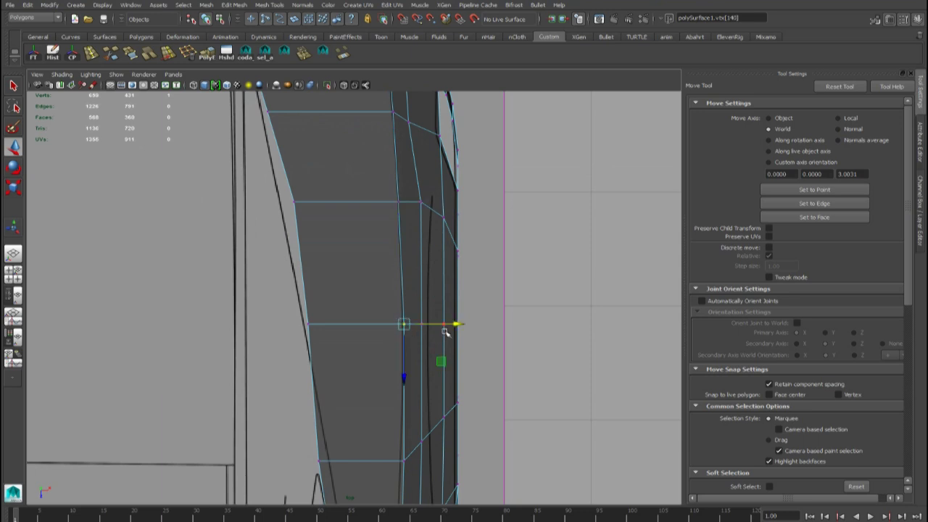
pyautogui.moveTo(462, 324); pyautogui.dragTo(462, 324)
# Adjust the two frontmost shoulder-line vertices of the rear quarter panel sideways to follow the top blueprint's line.
pyautogui.keyDown('alt'); pyautogui.moveTo(424, 432); pyautogui.dragTo(410, 311, button='middle'); pyautogui.keyUp('alt')
pyautogui.moveTo(388, 321); pyautogui.dragTo(441, 342)
pyautogui.keyDown('alt'); pyautogui.moveTo(391, 390); pyautogui.dragTo(385, 270, button='middle'); pyautogui.keyUp('alt')
pyautogui.click(380, 334)
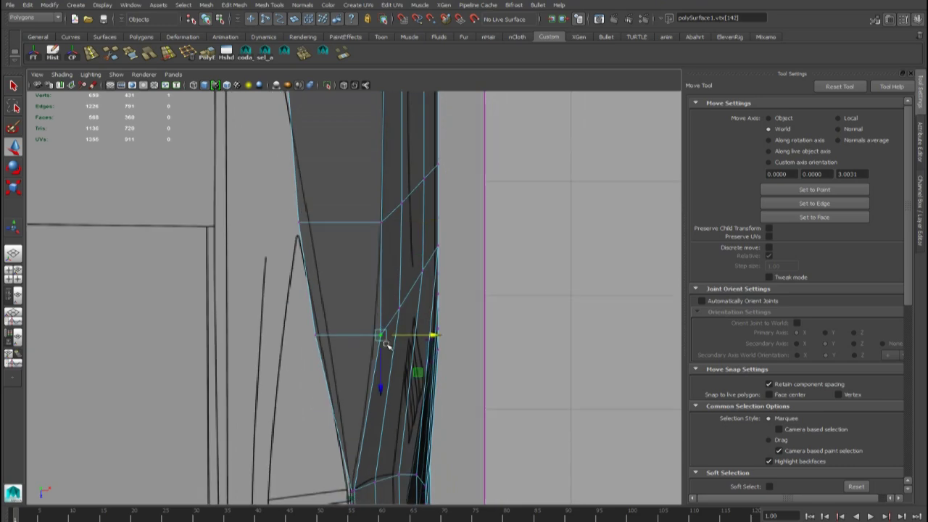
pyautogui.moveTo(432, 334); pyautogui.dragTo(429, 337)
# Fit the two frontmost vertices of the quarter panel's inner edge to the slanted blueprint line in the top view.
pyautogui.keyDown('alt'); pyautogui.moveTo(400, 377); pyautogui.dragTo(469, 191, button='middle'); pyautogui.keyUp('alt')
pyautogui.scroll(3, 387, 304)
pyautogui.keyDown('alt'); pyautogui.moveTo(383, 94); pyautogui.dragTo(390, 257, button='middle'); pyautogui.keyUp('alt')
pyautogui.moveTo(370, 245); pyautogui.dragTo(476, 285)
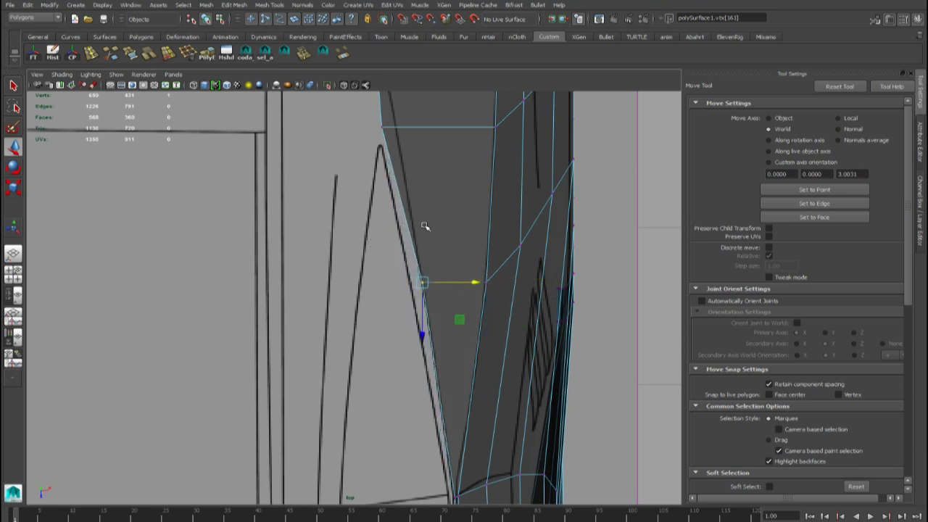
pyautogui.keyDown('alt'); pyautogui.moveTo(423, 224); pyautogui.dragTo(404, 417, button='middle'); pyautogui.keyUp('alt')
pyautogui.moveTo(351, 326); pyautogui.dragTo(387, 350)
pyautogui.moveTo(331, 282); pyautogui.dragTo(385, 350)
pyautogui.moveTo(413, 320); pyautogui.dragTo(426, 321)
# Shift the next two inner-edge vertices of the quarter panel, working rearward, sideways onto the slanted blueprint line.
pyautogui.keyDown('alt'); pyautogui.moveTo(399, 161); pyautogui.dragTo(409, 328, button='middle'); pyautogui.keyUp('alt')
pyautogui.moveTo(351, 274); pyautogui.dragTo(372, 324)
pyautogui.moveTo(413, 302); pyautogui.dragTo(411, 301)
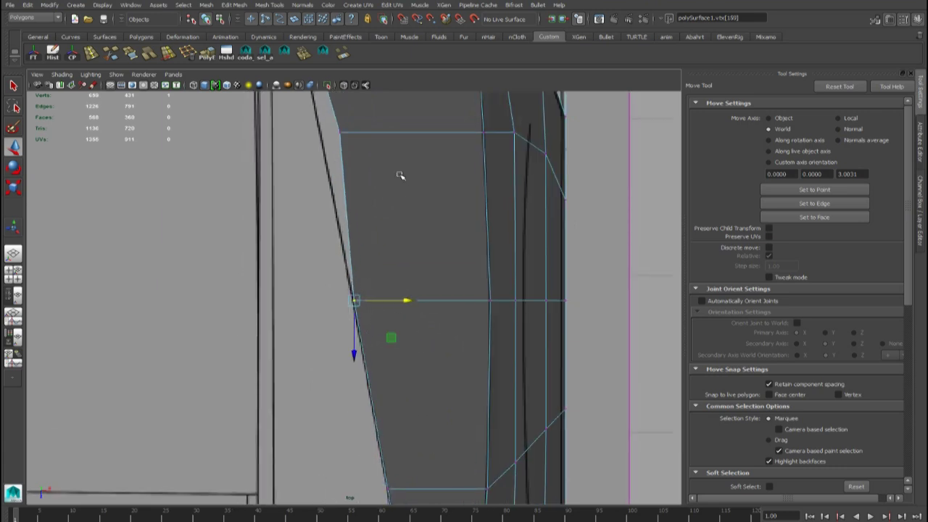
pyautogui.keyDown('alt'); pyautogui.moveTo(400, 176); pyautogui.dragTo(428, 351, button='middle'); pyautogui.keyUp('alt')
pyautogui.moveTo(343, 277); pyautogui.dragTo(399, 339)
pyautogui.moveTo(421, 310); pyautogui.dragTo(404, 309)
# Fit the rearmost inner-edge vertices, including the quarter panel's rear inner corner, to the blueprint's rear-window outline.
pyautogui.keyDown('alt'); pyautogui.moveTo(395, 187); pyautogui.dragTo(456, 369, button='middle'); pyautogui.keyUp('alt')
pyautogui.moveTo(379, 335); pyautogui.dragTo(445, 370)
pyautogui.keyDown('alt'); pyautogui.moveTo(399, 305); pyautogui.dragTo(425, 363, button='middle'); pyautogui.keyUp('alt')
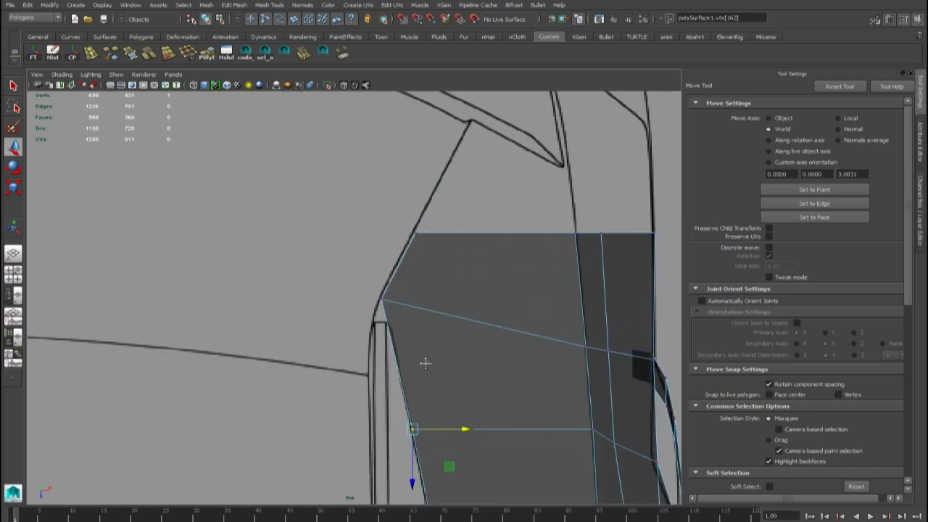
pyautogui.click(378, 299)
pyautogui.moveTo(382, 301)
pyautogui.mouseDown()
pyautogui.moveTo(385, 326)
pyautogui.moveTo(383, 303)
pyautogui.mouseUp()
pyautogui.keyDown('alt'); pyautogui.moveTo(418, 299); pyautogui.dragTo(410, 340, button='middle'); pyautogui.keyUp('alt')
pyautogui.moveTo(398, 269); pyautogui.dragTo(458, 278)
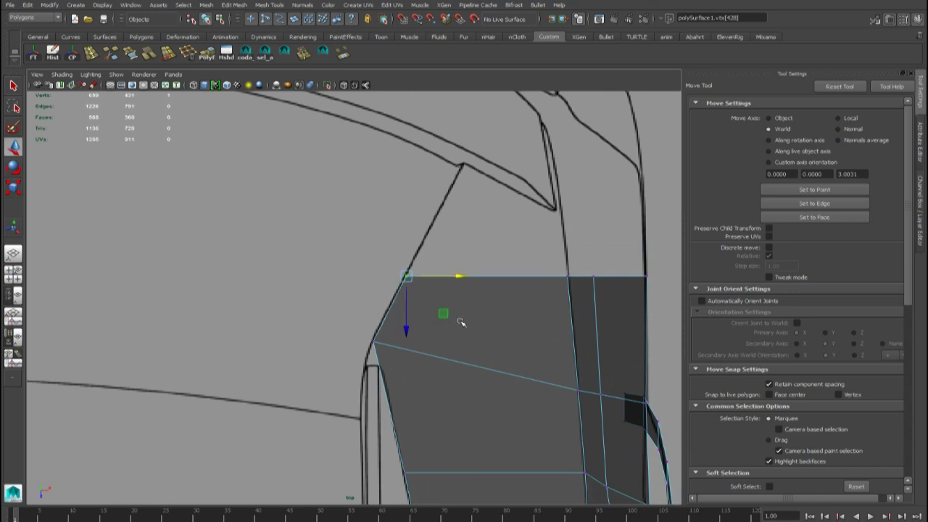
# Move the vertices just outboard of the shoulder line, above the rear wheel, inward onto the blueprint's flare line.
pyautogui.scroll(-5, 464, 334)
pyautogui.scroll(3, 413, 340)
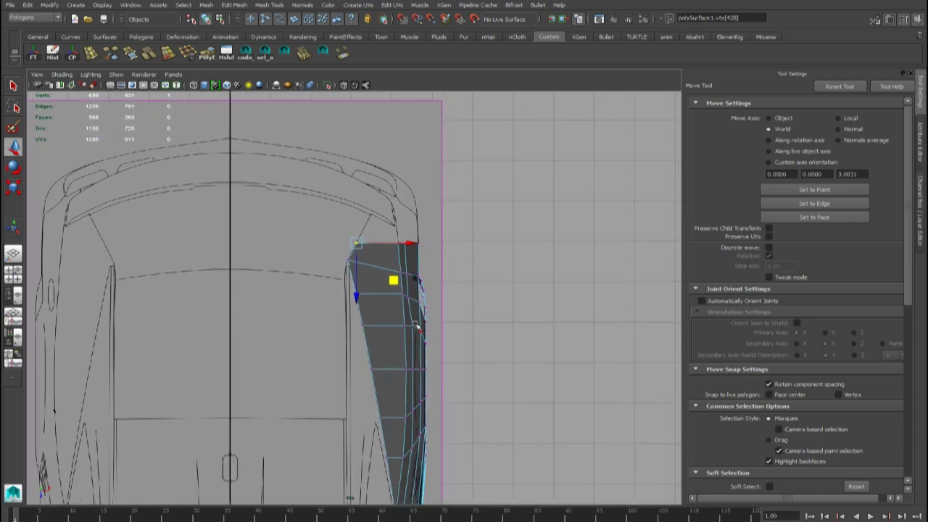
pyautogui.scroll(1, 412, 341)
pyautogui.keyDown('alt'); pyautogui.moveTo(433, 338); pyautogui.dragTo(403, 357, button='middle'); pyautogui.keyUp('alt')
pyautogui.click(414, 317)
pyautogui.keyDown('alt'); pyautogui.moveTo(426, 418); pyautogui.dragTo(398, 395, button='middle'); pyautogui.keyUp('alt')
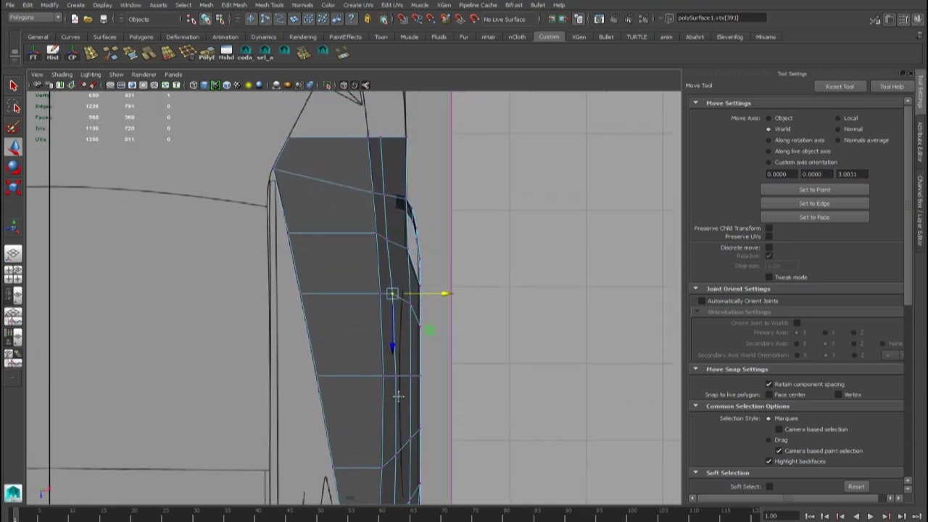
pyautogui.click(402, 304)
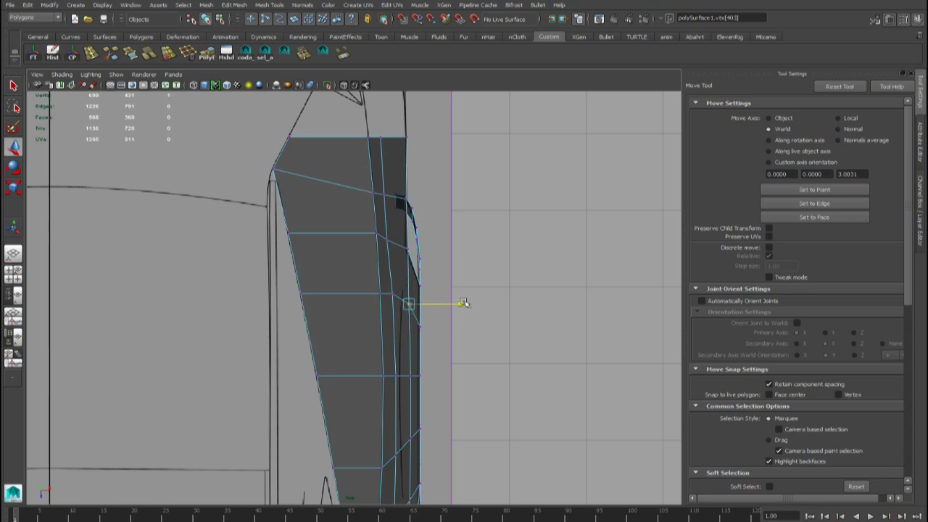
pyautogui.click(412, 375)
pyautogui.moveTo(465, 375); pyautogui.dragTo(454, 376)
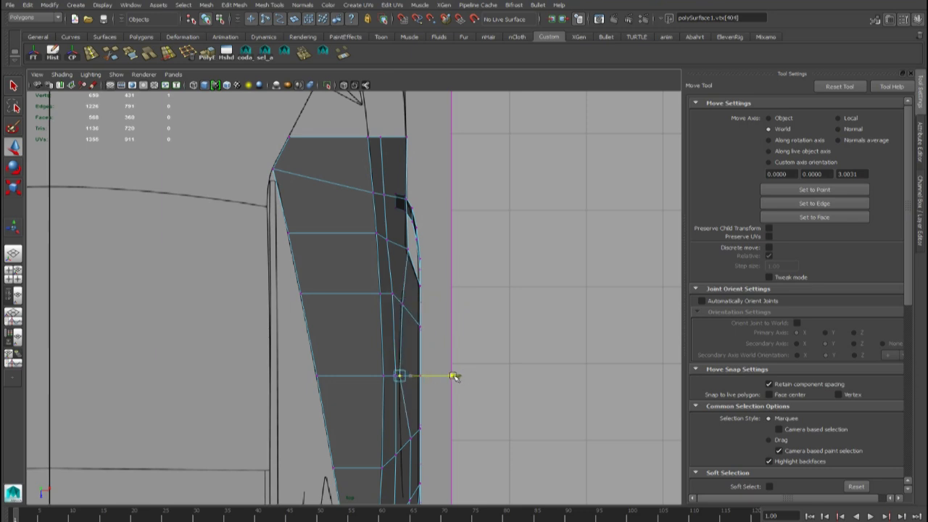
# Move the next two outboard-row vertices ahead of the rear wheel slightly inward to continue the flare line.
pyautogui.keyDown('alt'); pyautogui.moveTo(403, 426); pyautogui.dragTo(396, 345, button='middle'); pyautogui.keyUp('alt')
pyautogui.click(397, 346)
pyautogui.moveTo(454, 347); pyautogui.dragTo(445, 348)
pyautogui.keyDown('alt'); pyautogui.moveTo(393, 405); pyautogui.dragTo(391, 360, button='middle'); pyautogui.keyUp('alt')
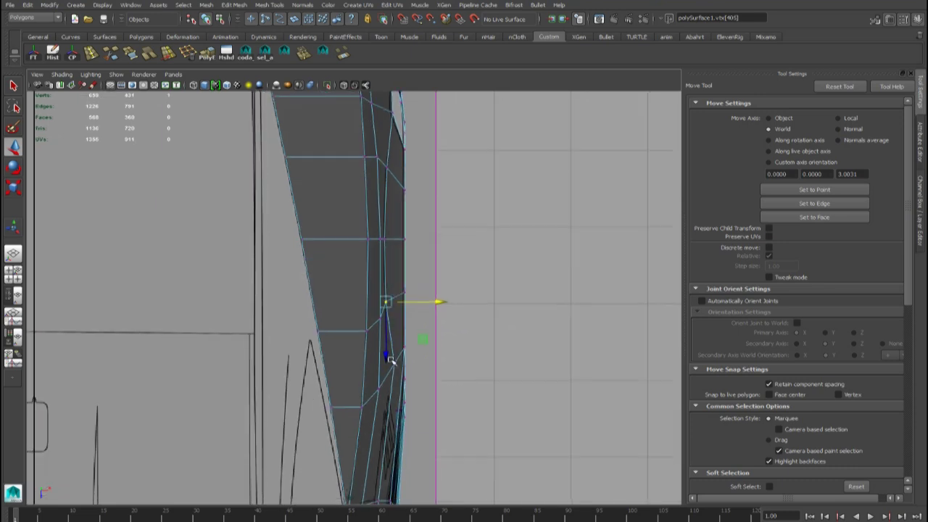
pyautogui.click(394, 363)
pyautogui.moveTo(449, 365); pyautogui.dragTo(442, 365)
# Return to object mode and examine the reshaped rear quarter panel and whole body side in the perspective view.
pyautogui.press('space')
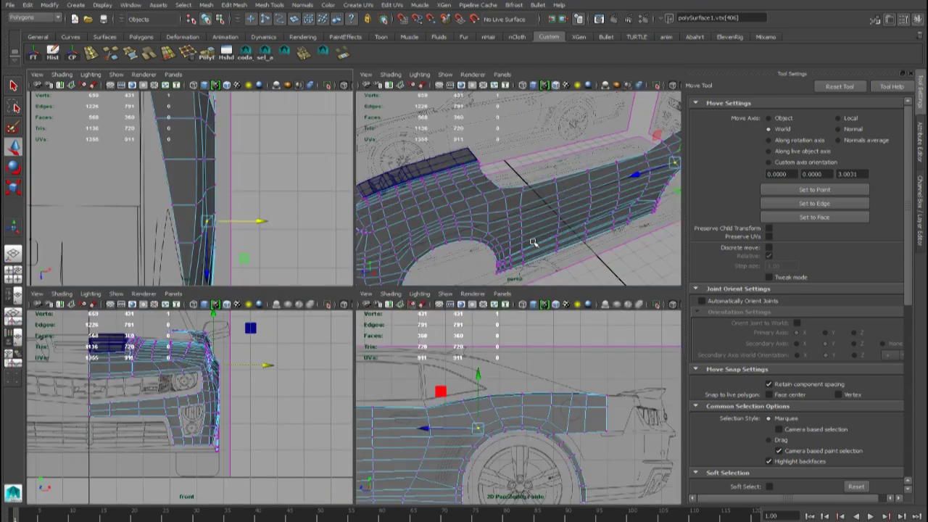
pyautogui.press('space')
pyautogui.press('space')
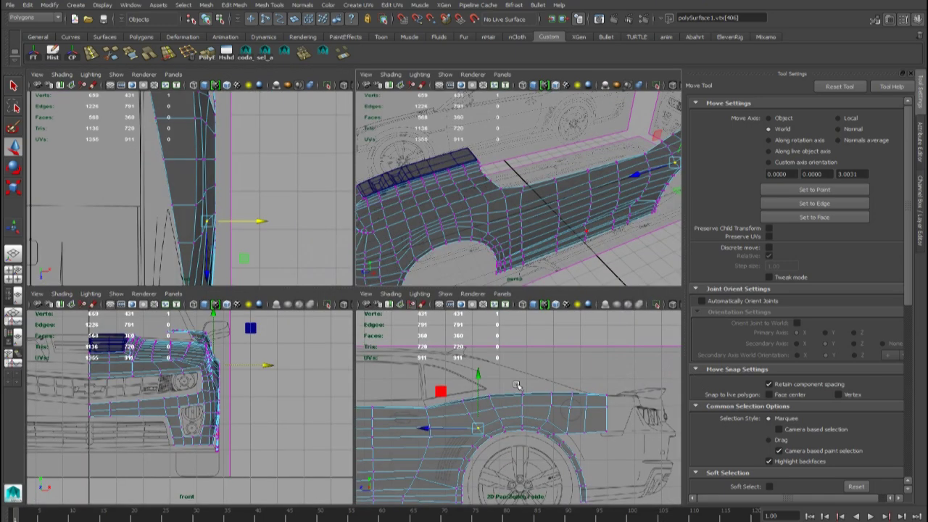
pyautogui.press('space')
pyautogui.keyDown('alt'); pyautogui.moveTo(534, 277); pyautogui.dragTo(483, 330, button='middle'); pyautogui.keyUp('alt')
pyautogui.keyDown('alt'); pyautogui.moveTo(483, 329); pyautogui.dragTo(410, 328); pyautogui.keyUp('alt')
pyautogui.moveTo(411, 328); pyautogui.dragTo(461, 290, button='right')
pyautogui.click(475, 269)
pyautogui.keyDown('alt'); pyautogui.moveTo(468, 282); pyautogui.dragTo(395, 372, button='middle'); pyautogui.keyUp('alt')
pyautogui.keyDown('alt'); pyautogui.moveTo(396, 371); pyautogui.dragTo(415, 382, button='right'); pyautogui.keyUp('alt')
pyautogui.keyDown('alt'); pyautogui.moveTo(415, 383); pyautogui.dragTo(379, 429); pyautogui.keyUp('alt')
pyautogui.keyDown('alt'); pyautogui.moveTo(379, 428); pyautogui.dragTo(531, 98, button='middle'); pyautogui.keyUp('alt')
pyautogui.keyDown('alt'); pyautogui.moveTo(531, 97); pyautogui.dragTo(443, 281, button='right'); pyautogui.keyUp('alt')
pyautogui.keyDown('alt'); pyautogui.moveTo(449, 277); pyautogui.dragTo(408, 320); pyautogui.keyUp('alt')
pyautogui.scroll(-2, 445, 287)
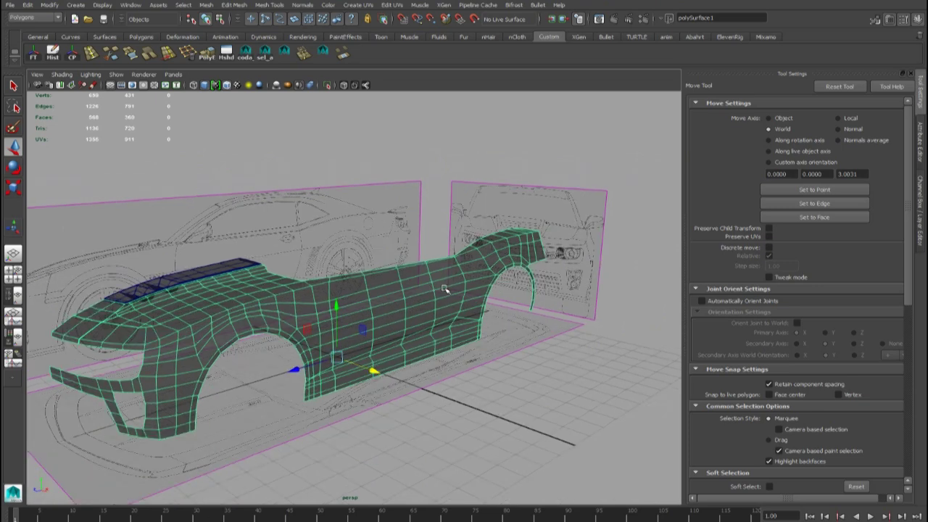
pyautogui.keyDown('alt'); pyautogui.moveTo(445, 287); pyautogui.dragTo(456, 288); pyautogui.keyUp('alt')
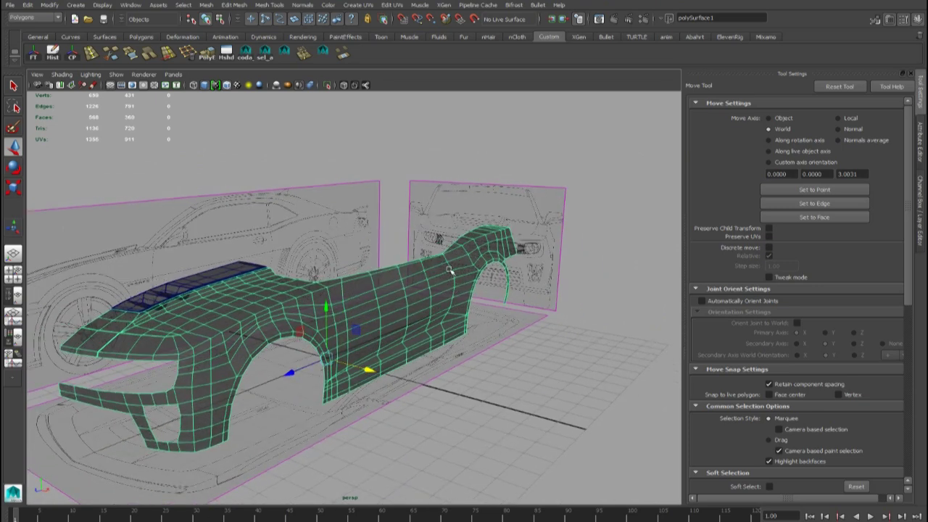
# In the side view, move the body's top-edge vertex at the windshield pillar base rearward to the mirror's front corner.
pyautogui.press('space')
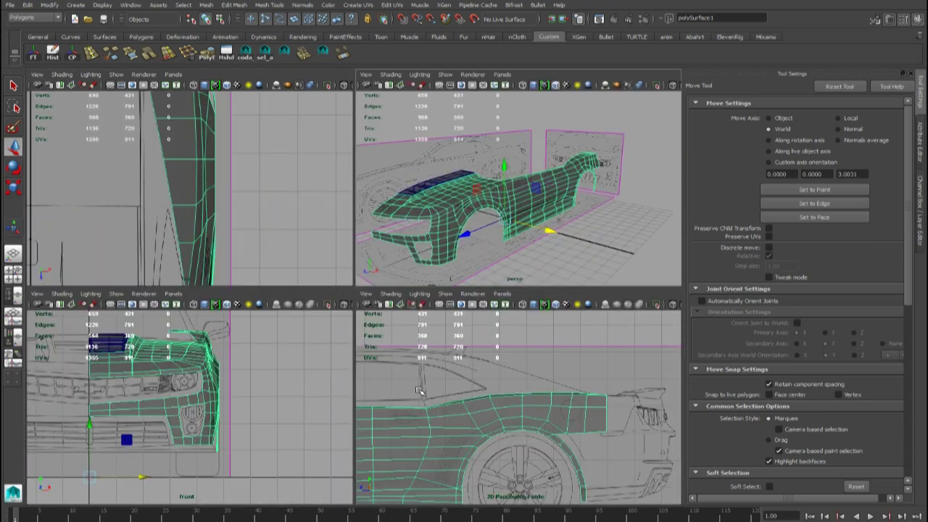
pyautogui.press('space')
pyautogui.scroll(-3, 284, 327)
pyautogui.keyDown('alt'); pyautogui.moveTo(284, 327); pyautogui.dragTo(547, 314, button='middle'); pyautogui.keyUp('alt')
pyautogui.keyDown('alt'); pyautogui.moveTo(265, 298); pyautogui.dragTo(341, 317, button='middle'); pyautogui.keyUp('alt')
pyautogui.scroll(3, 522, 273)
pyautogui.scroll(3, 379, 311)
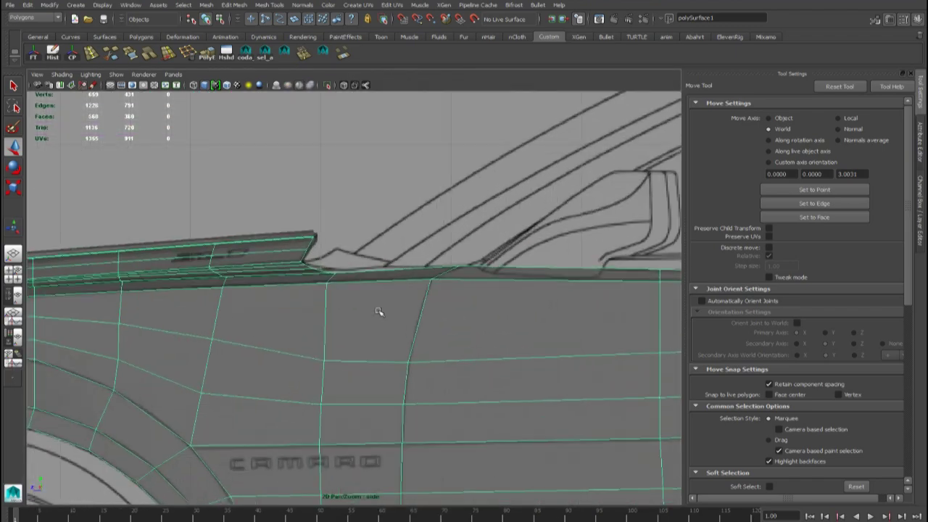
pyautogui.keyDown('alt'); pyautogui.moveTo(395, 308); pyautogui.dragTo(382, 342, button='middle'); pyautogui.keyUp('alt')
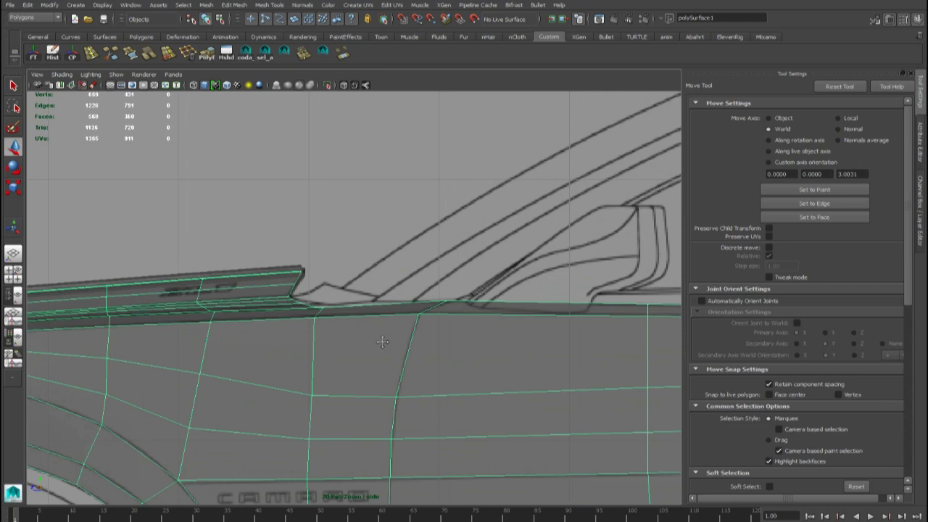
pyautogui.moveTo(458, 302); pyautogui.dragTo(423, 301, button='right')
pyautogui.moveTo(434, 288); pyautogui.dragTo(461, 310)
pyautogui.moveTo(447, 301); pyautogui.dragTo(468, 300)
pyautogui.scroll(1, 467, 302)
pyautogui.keyDown('alt'); pyautogui.moveTo(414, 336); pyautogui.dragTo(350, 358, button='middle'); pyautogui.keyUp('alt')
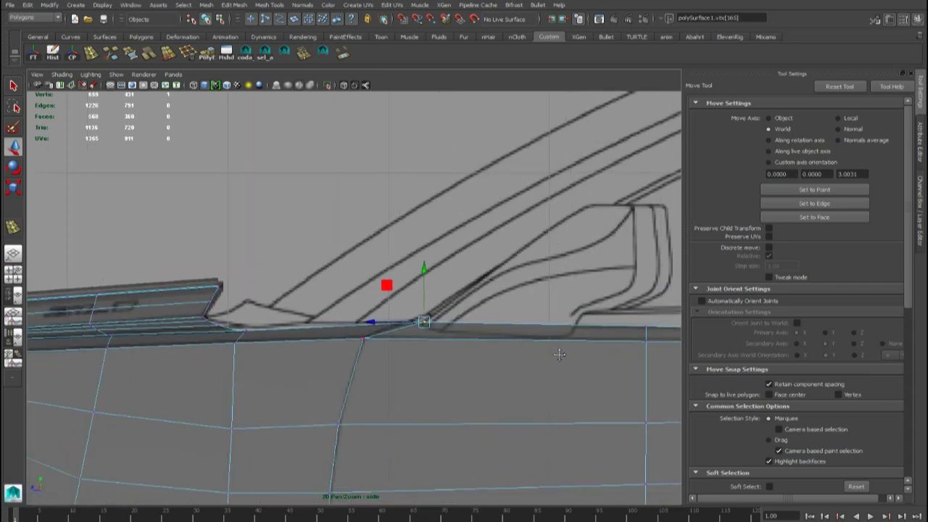
# Nudge the top-edge vertex at the mirror's front corner slightly forward to refine its position.
pyautogui.scroll(-4, 560, 355)
pyautogui.keyDown('alt'); pyautogui.moveTo(436, 355); pyautogui.dragTo(491, 336, button='middle'); pyautogui.keyUp('alt')
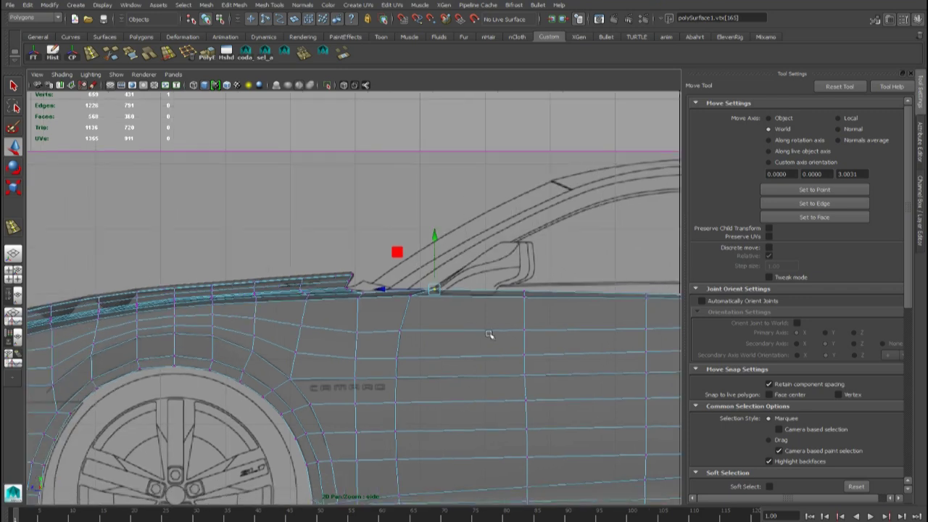
pyautogui.scroll(2, 459, 336)
pyautogui.moveTo(445, 280); pyautogui.dragTo(442, 280)
pyautogui.moveTo(456, 345)
pyautogui.keyDown('alt'); pyautogui.mouseDown(button='middle')
pyautogui.moveTo(450, 320)
pyautogui.moveTo(459, 321)
pyautogui.moveTo(470, 354)
pyautogui.mouseUp(button='middle'); pyautogui.keyUp('alt')
# Insert a vertical edge loop between the two columns behind the front wheel, below the windshield pillar base.
pyautogui.click(13, 227)
pyautogui.scroll(1, 451, 310)
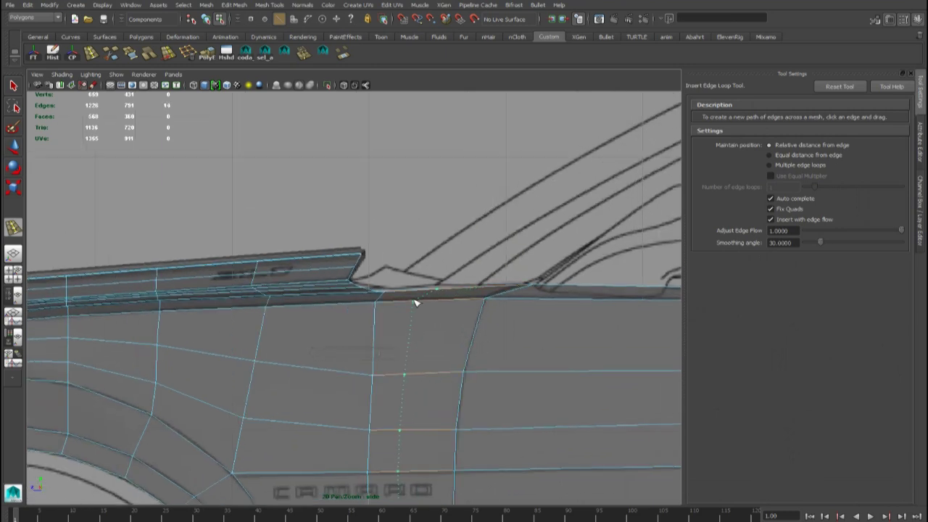
pyautogui.click(409, 301)
pyautogui.scroll(-5, 484, 304)
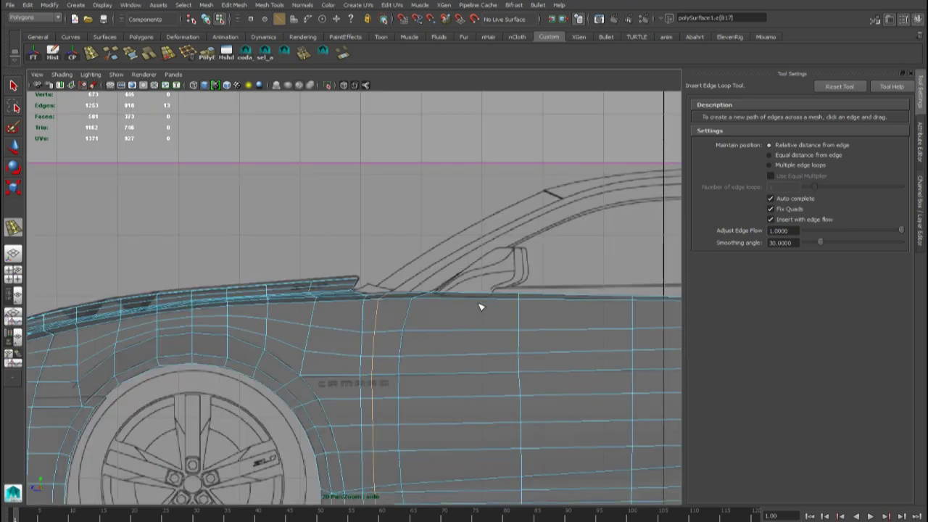
# In the top view, select the body's border edge at the windshield pillar base in edge mode.
pyautogui.press('space')
pyautogui.press('space')
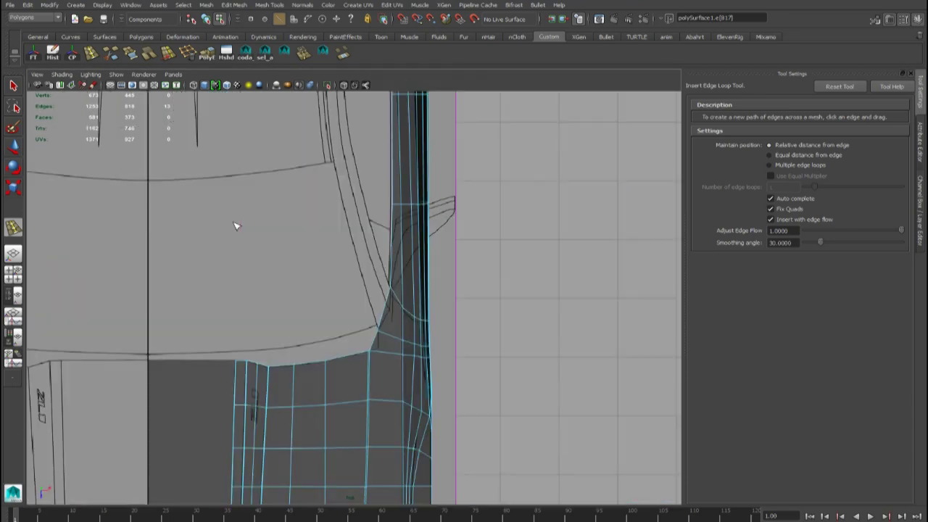
pyautogui.scroll(3, 397, 313)
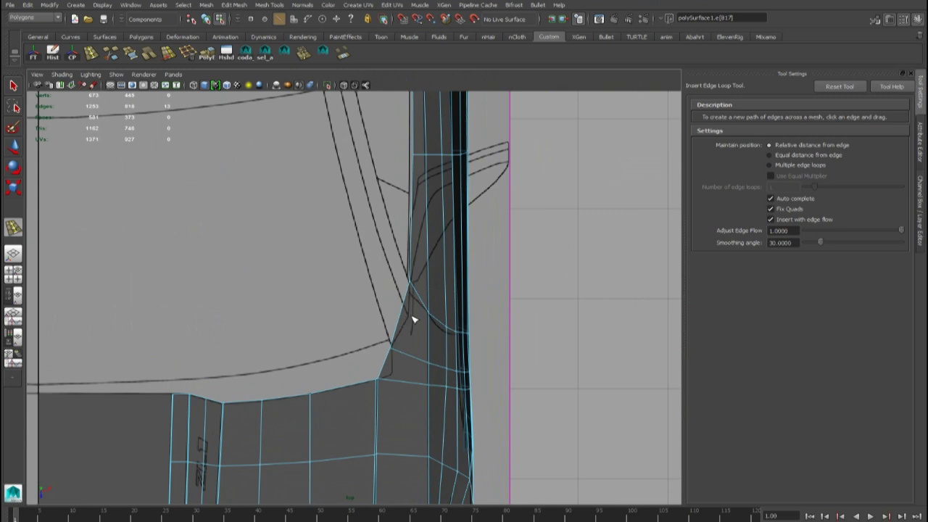
pyautogui.click(17, 86)
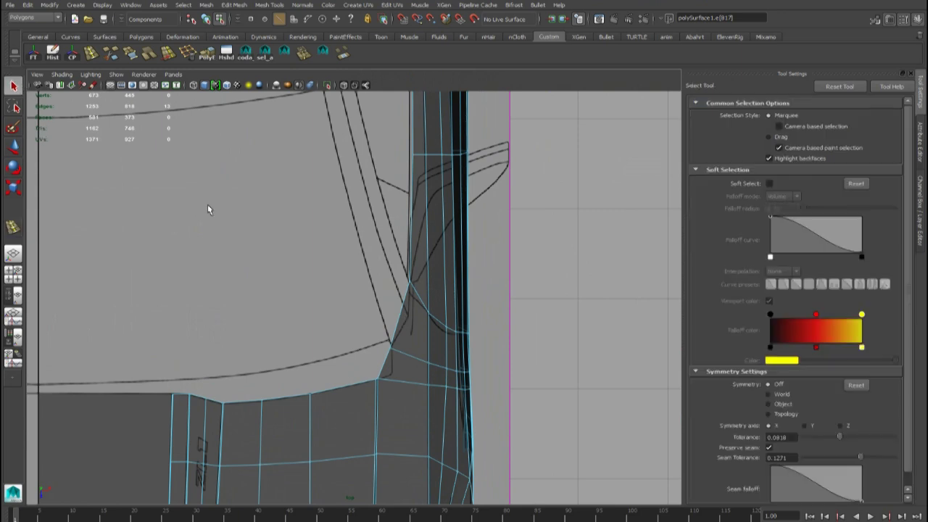
pyautogui.moveTo(433, 264); pyautogui.dragTo(472, 251, button='right')
pyautogui.click(416, 311)
pyautogui.rightClick(416, 312)
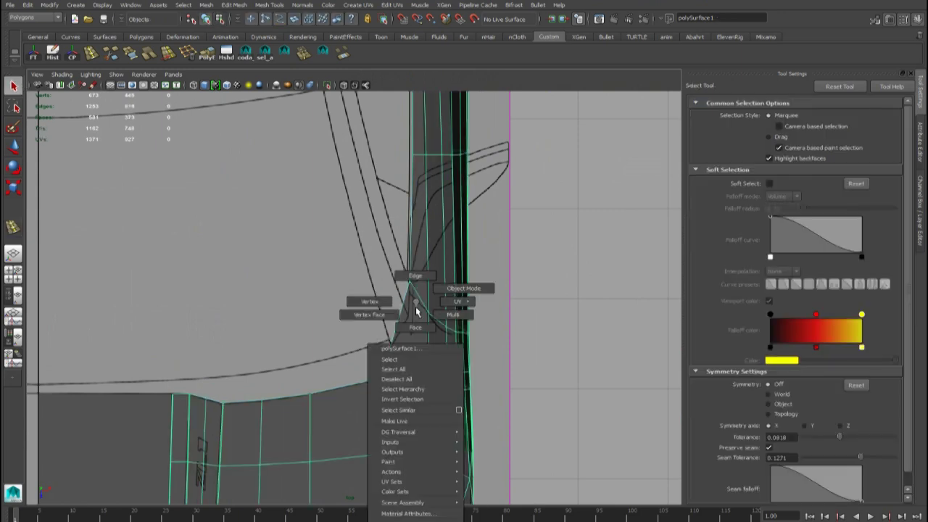
pyautogui.click(415, 276)
pyautogui.click(402, 315)
# In the side view, add the quarter panel's top border edge above the rear wheel to the edge selection.
pyautogui.scroll(-5, 455, 300)
pyautogui.press('space')
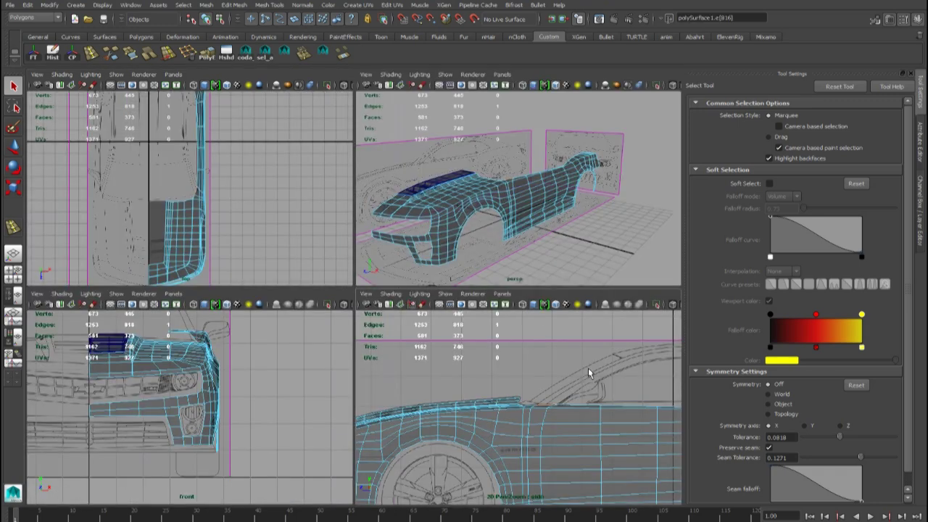
pyautogui.press('space')
pyautogui.scroll(-4, 559, 316)
pyautogui.keyDown('alt'); pyautogui.moveTo(542, 319); pyautogui.dragTo(316, 360, button='middle'); pyautogui.keyUp('alt')
pyautogui.keyDown('alt'); pyautogui.moveTo(511, 345); pyautogui.dragTo(459, 345, button='middle'); pyautogui.keyUp('alt')
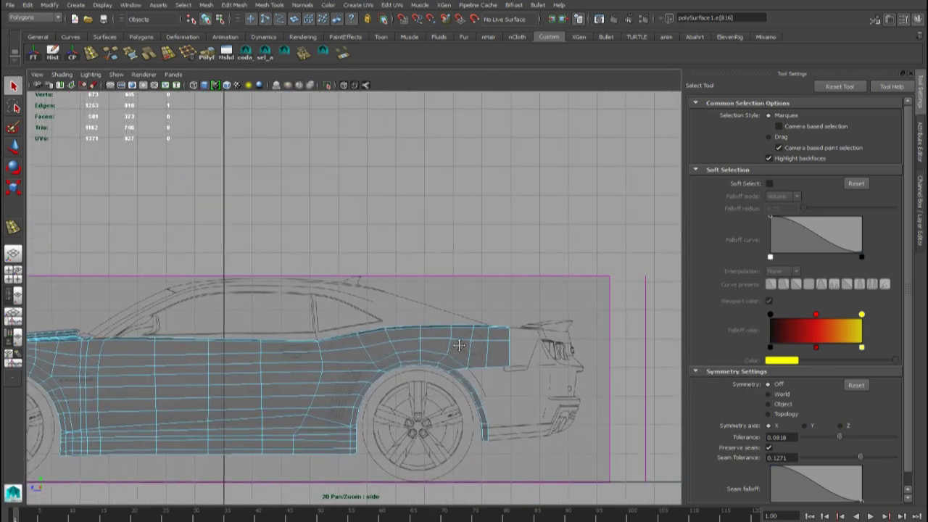
pyautogui.scroll(5, 440, 349)
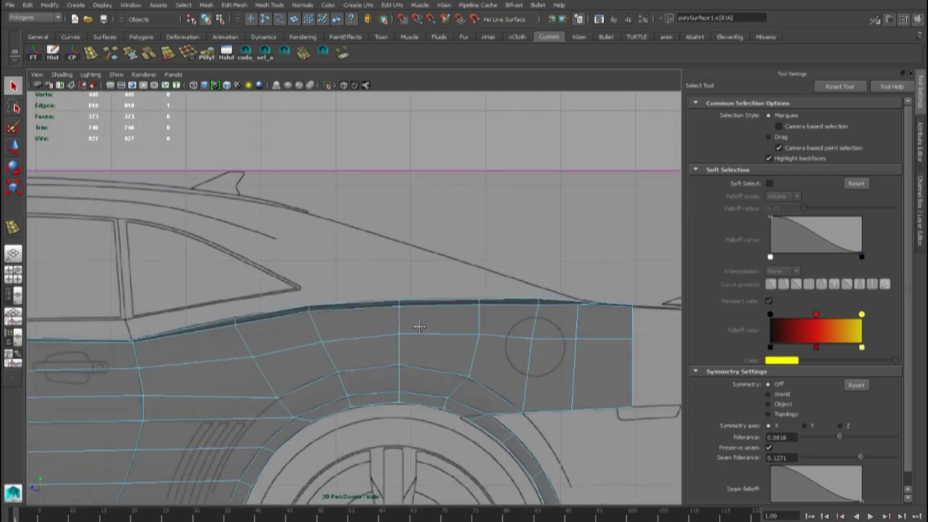
pyautogui.keyDown('alt'); pyautogui.moveTo(432, 341); pyautogui.dragTo(427, 343, button='middle'); pyautogui.keyUp('alt')
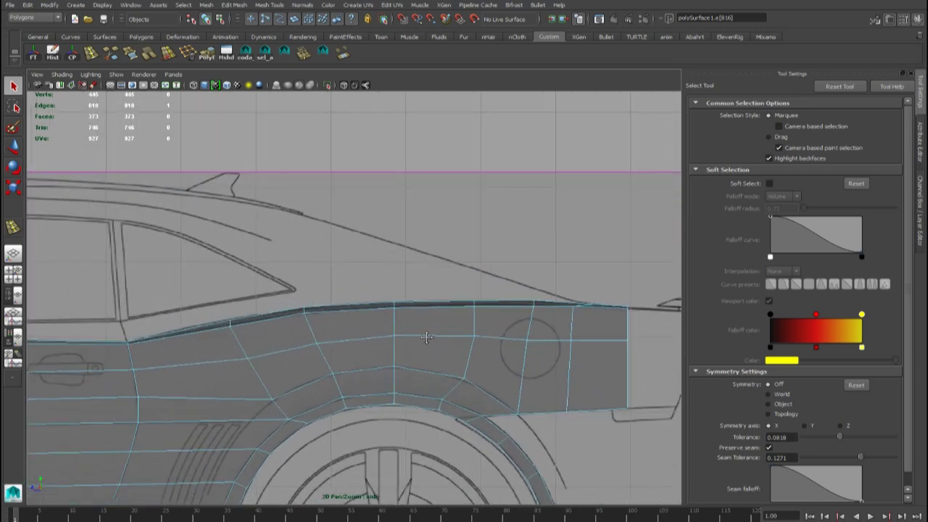
pyautogui.click(410, 305)
pyautogui.scroll(-3, 410, 304)
pyautogui.keyDown('alt'); pyautogui.moveTo(397, 328); pyautogui.dragTo(506, 362, button='middle'); pyautogui.keyUp('alt')
pyautogui.scroll(-2, 344, 229)
pyautogui.keyDown('alt'); pyautogui.moveTo(345, 245); pyautogui.dragTo(421, 255, button='middle'); pyautogui.keyUp('alt')
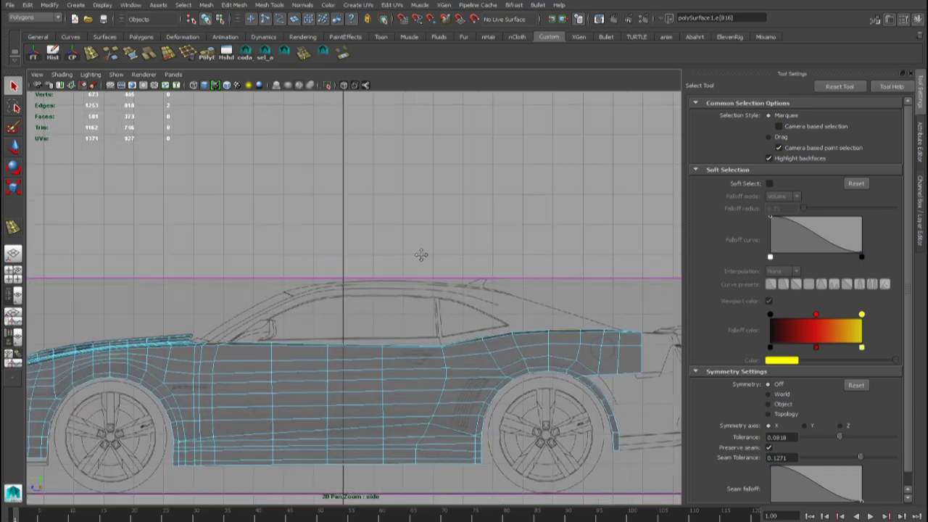
# Bridge the selected windshield pillar base edge and rear quarter panel edge using a smooth path with 10 divisions.
pyautogui.click(235, 6)
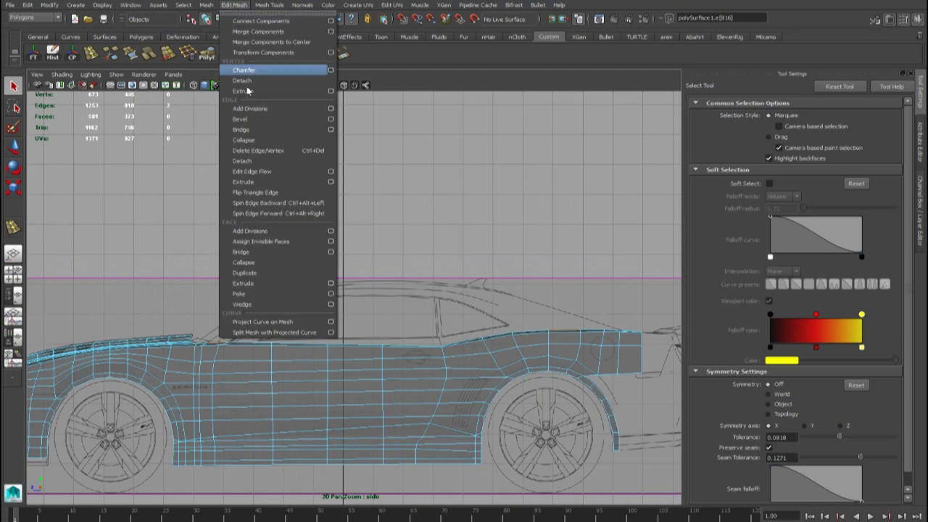
pyautogui.click(330, 130)
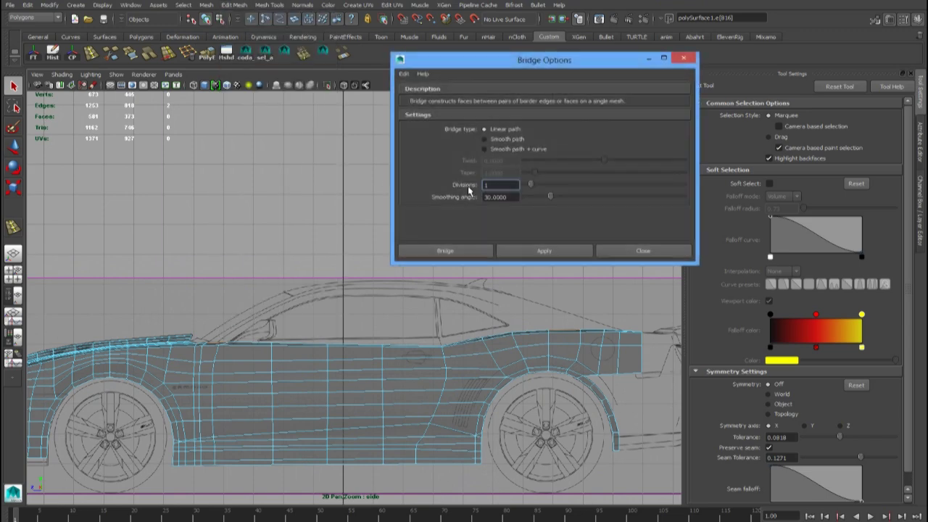
pyautogui.click(492, 139)
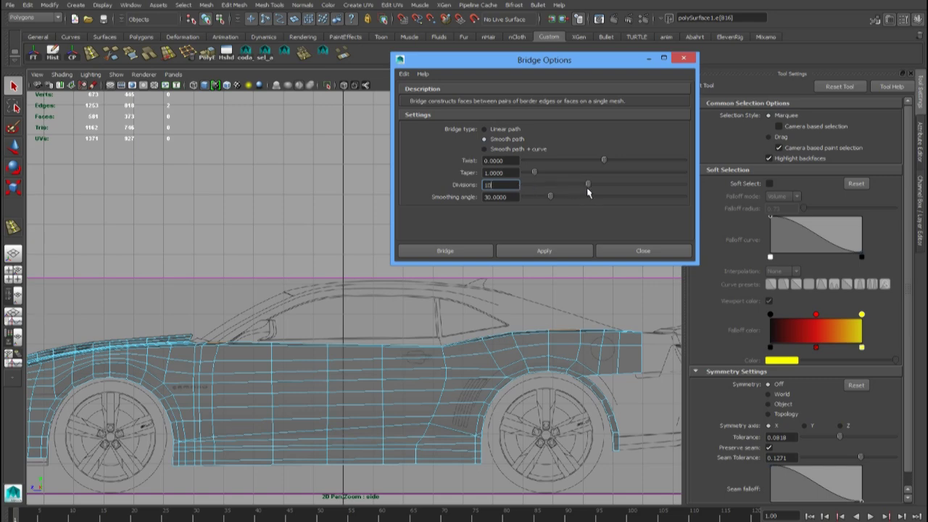
pyautogui.click(469, 250)
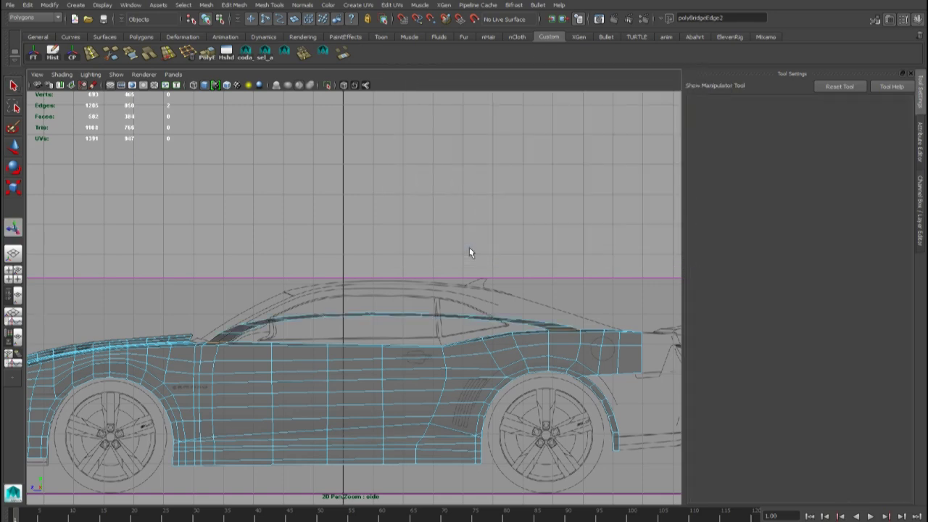
# Examine the new bridged strip in the side and perspective views.
pyautogui.scroll(5, 245, 329)
pyautogui.keyDown('alt'); pyautogui.moveTo(244, 332); pyautogui.dragTo(389, 291, button='middle'); pyautogui.keyUp('alt')
pyautogui.moveTo(379, 293); pyautogui.dragTo(343, 294, button='right')
pyautogui.press('space')
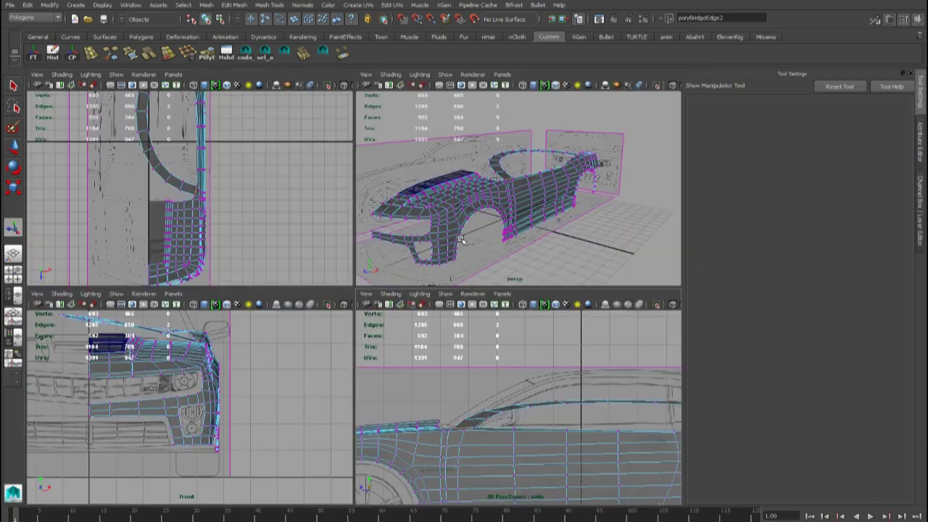
pyautogui.press('space')
pyautogui.keyDown('alt'); pyautogui.moveTo(422, 243); pyautogui.dragTo(429, 306); pyautogui.keyUp('alt')
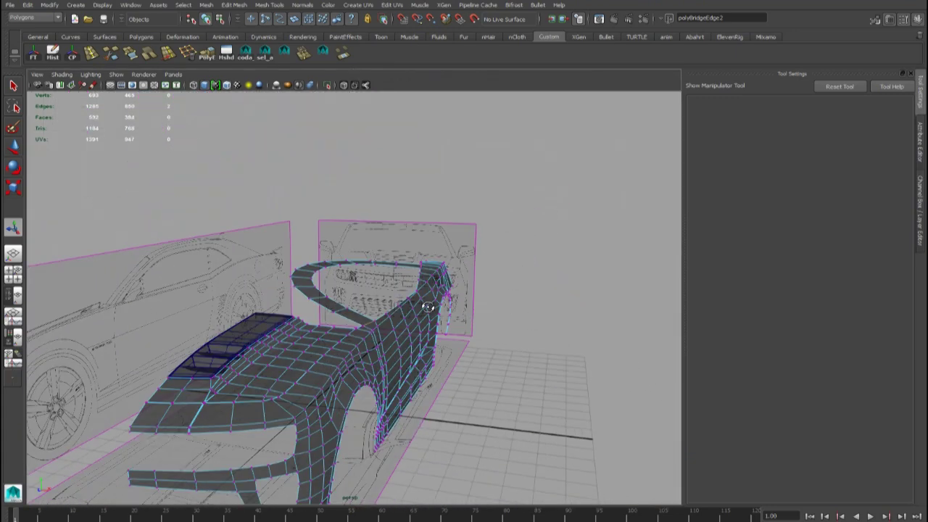
pyautogui.press('space')
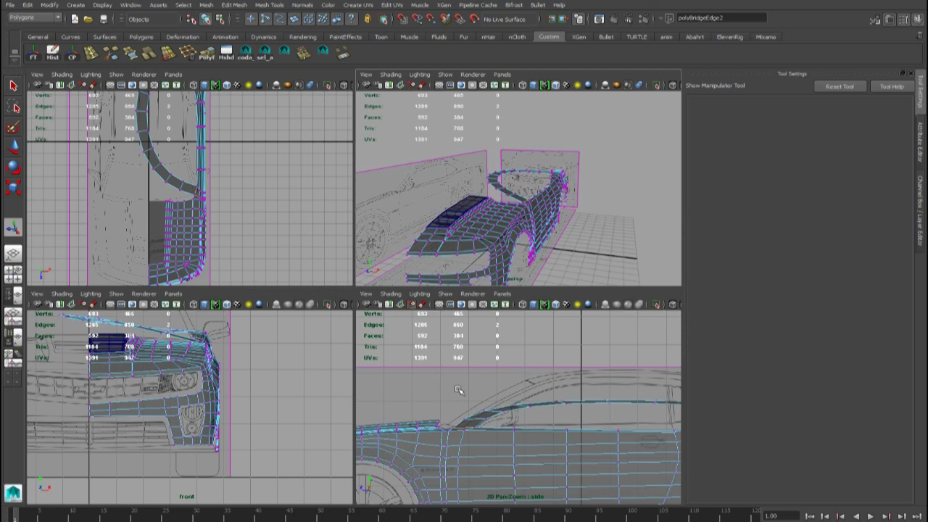
# In the side view, raise the strip's vertices above the mirror to follow the blueprint's windshield pillar.
pyautogui.press('space')
pyautogui.scroll(4, 266, 341)
pyautogui.keyDown('alt'); pyautogui.moveTo(266, 340); pyautogui.dragTo(340, 350, button='middle'); pyautogui.keyUp('alt')
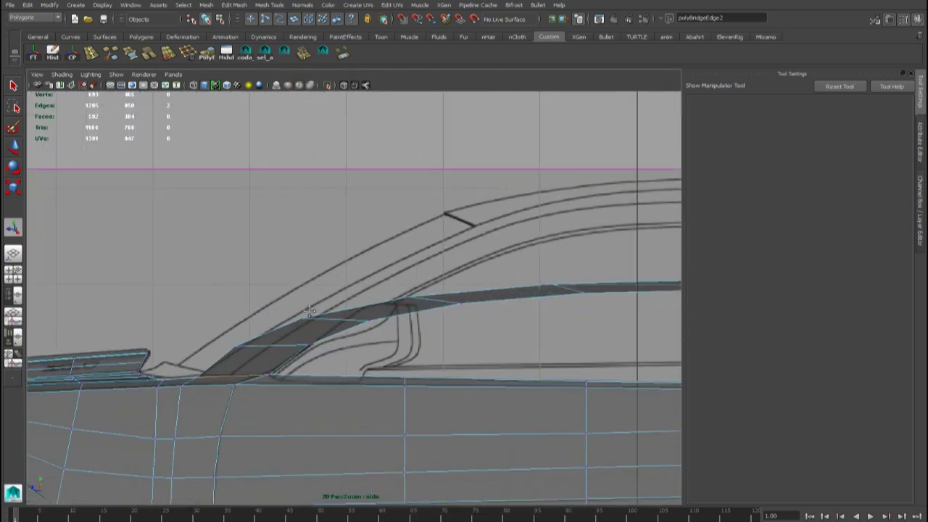
pyautogui.moveTo(338, 304); pyautogui.dragTo(299, 303, button='right')
pyautogui.click(315, 321)
pyautogui.press('w')
pyautogui.moveTo(303, 264); pyautogui.dragTo(303, 256)
pyautogui.moveTo(351, 315); pyautogui.dragTo(382, 332)
pyautogui.moveTo(370, 276); pyautogui.dragTo(468, 322)
pyautogui.moveTo(436, 257); pyautogui.dragTo(438, 216)
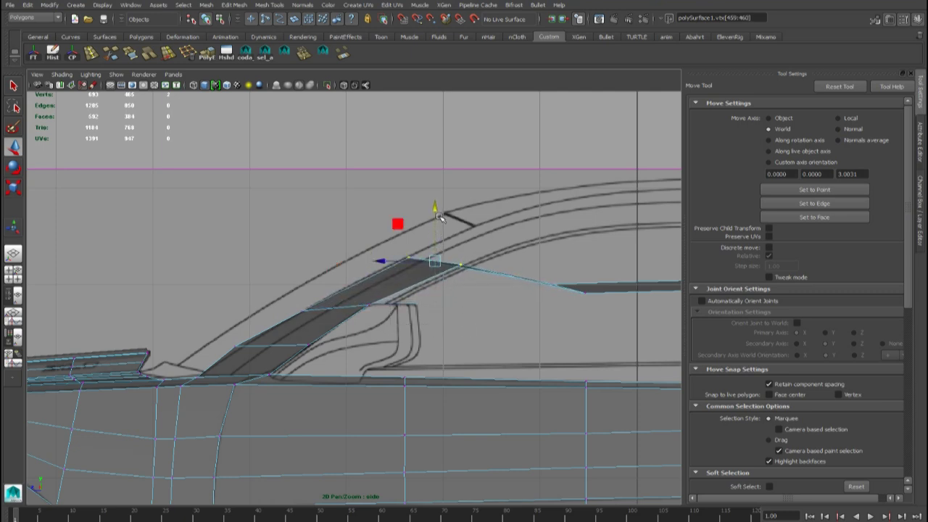
# Lower the strip's upper-edge vertex just above the windshield pillar base slightly to match the pillar outline.
pyautogui.moveTo(241, 331)
pyautogui.keyDown('alt'); pyautogui.mouseDown(button='middle')
pyautogui.moveTo(194, 346)
pyautogui.moveTo(230, 328)
pyautogui.mouseUp(button='middle'); pyautogui.keyUp('alt')
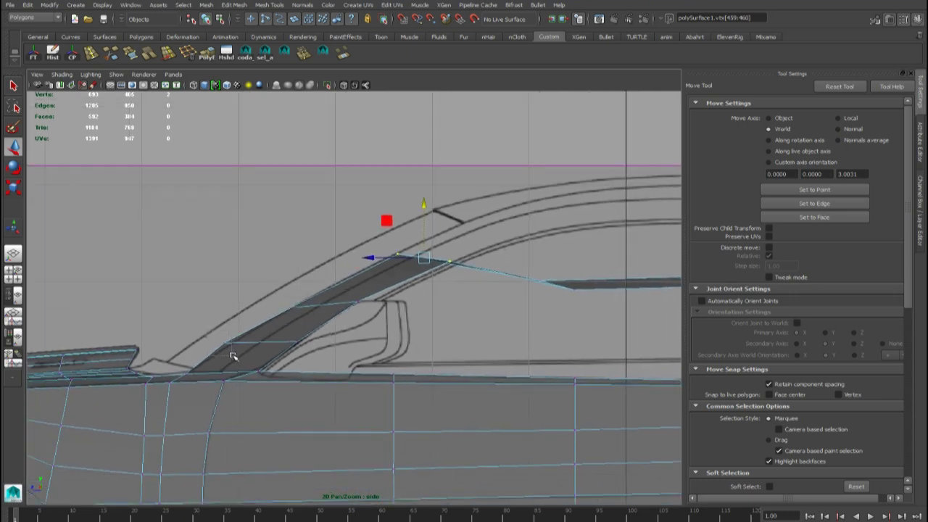
pyautogui.click(223, 340)
pyautogui.moveTo(223, 291); pyautogui.dragTo(223, 295)
# Raise the next vertex pair behind the windshield pillar to the blueprint's front roof curve and refine its placement.
pyautogui.keyDown('alt'); pyautogui.moveTo(512, 337); pyautogui.dragTo(460, 370, button='middle'); pyautogui.keyUp('alt')
pyautogui.keyDown('alt'); pyautogui.moveTo(477, 317); pyautogui.dragTo(443, 340, button='middle'); pyautogui.keyUp('alt')
pyautogui.moveTo(445, 321); pyautogui.dragTo(497, 363)
pyautogui.click(470, 283)
pyautogui.moveTo(443, 316); pyautogui.dragTo(497, 363)
pyautogui.moveTo(470, 292); pyautogui.dragTo(470, 210)
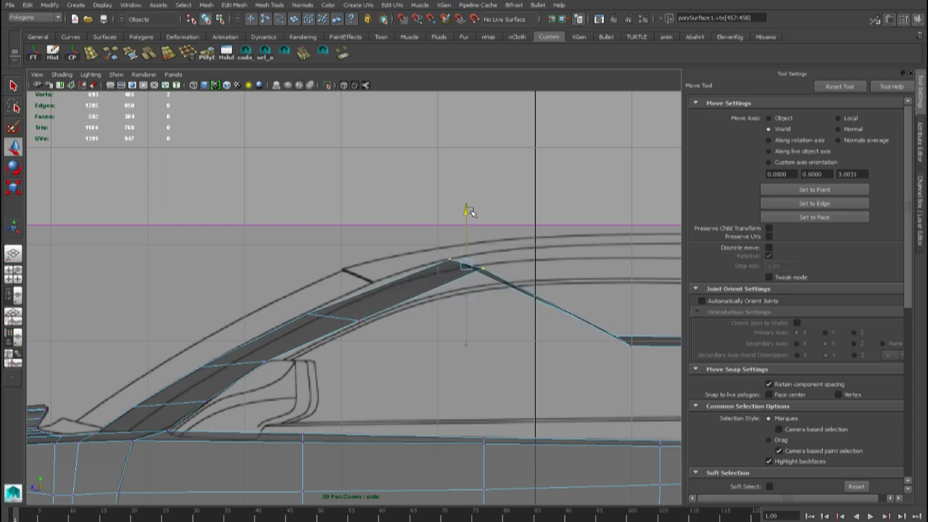
pyautogui.moveTo(494, 283); pyautogui.dragTo(476, 256)
pyautogui.moveTo(482, 217); pyautogui.dragTo(482, 231)
# Raise the next two vertex pairs above the door window so the strip follows the roof rail between window and roofline.
pyautogui.keyDown('alt'); pyautogui.moveTo(518, 296); pyautogui.dragTo(352, 362, button='middle'); pyautogui.keyUp('alt')
pyautogui.moveTo(413, 382); pyautogui.dragTo(482, 435)
pyautogui.moveTo(454, 354); pyautogui.dragTo(462, 294)
pyautogui.click(462, 319)
pyautogui.keyDown('alt'); pyautogui.moveTo(604, 366); pyautogui.dragTo(517, 367, button='middle'); pyautogui.keyUp('alt')
pyautogui.moveTo(558, 436); pyautogui.dragTo(558, 436)
pyautogui.moveTo(534, 360); pyautogui.dragTo(530, 301)
pyautogui.click(529, 319)
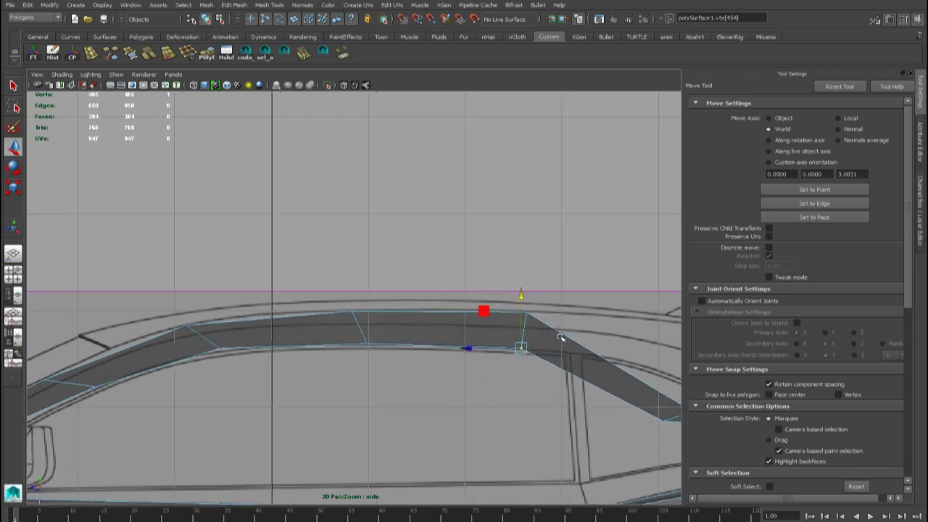
# Raise the vertex pair above the quarter window to the blueprint's roof rail and align its lower vertex with the window.
pyautogui.keyDown('alt'); pyautogui.moveTo(581, 340); pyautogui.dragTo(376, 319, button='middle'); pyautogui.keyUp('alt')
pyautogui.moveTo(524, 422); pyautogui.dragTo(526, 420)
pyautogui.moveTo(482, 344); pyautogui.dragTo(466, 296)
pyautogui.click(468, 317)
pyautogui.keyDown('alt'); pyautogui.moveTo(616, 382); pyautogui.dragTo(516, 358, button='middle'); pyautogui.keyUp('alt')
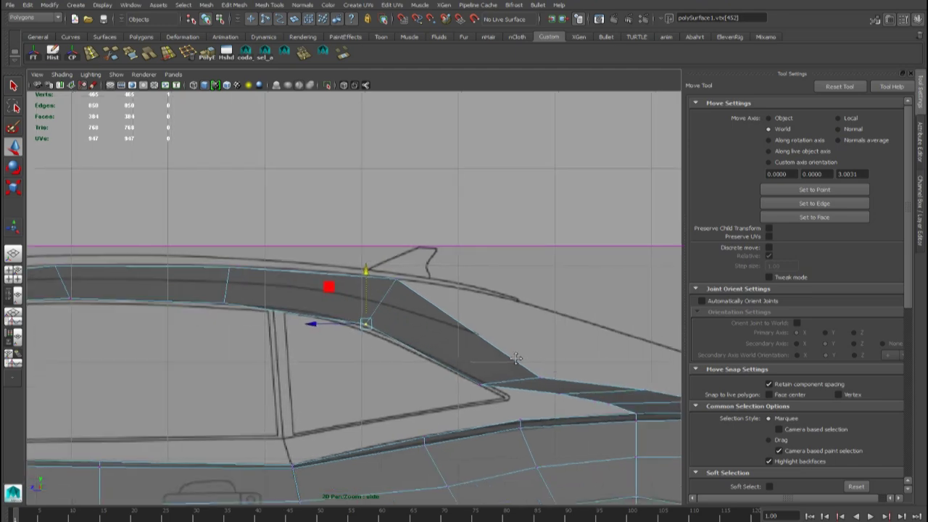
pyautogui.click(553, 385)
pyautogui.keyDown('alt'); pyautogui.moveTo(410, 296); pyautogui.dragTo(353, 305, button='right'); pyautogui.keyUp('alt')
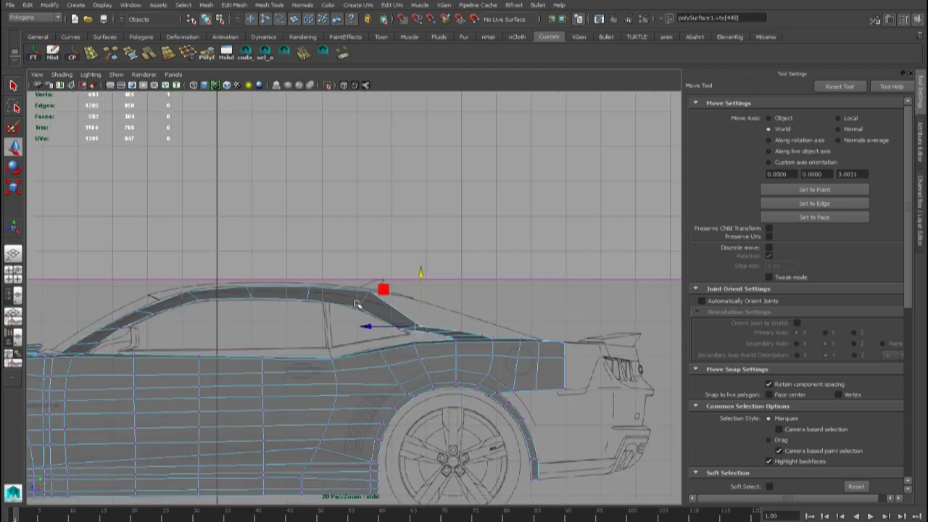
pyautogui.keyDown('alt'); pyautogui.moveTo(354, 305); pyautogui.dragTo(520, 319, button='middle'); pyautogui.keyUp('alt')
# In the top view, move the first vertex pair above the windshield pillar base outward onto the blueprint's pillar.
pyautogui.press('space')
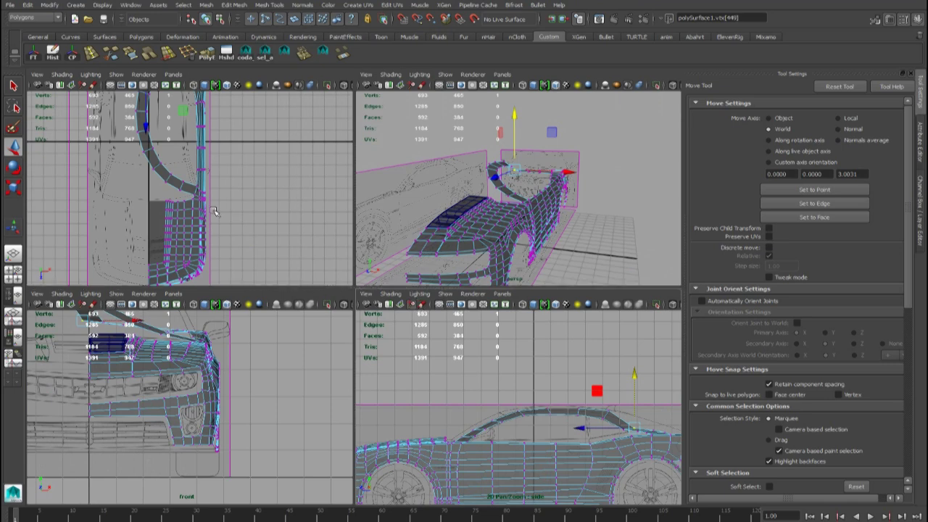
pyautogui.press('space')
pyautogui.scroll(3, 319, 279)
pyautogui.moveTo(340, 283); pyautogui.dragTo(302, 280, button='right')
pyautogui.scroll(2, 306, 262)
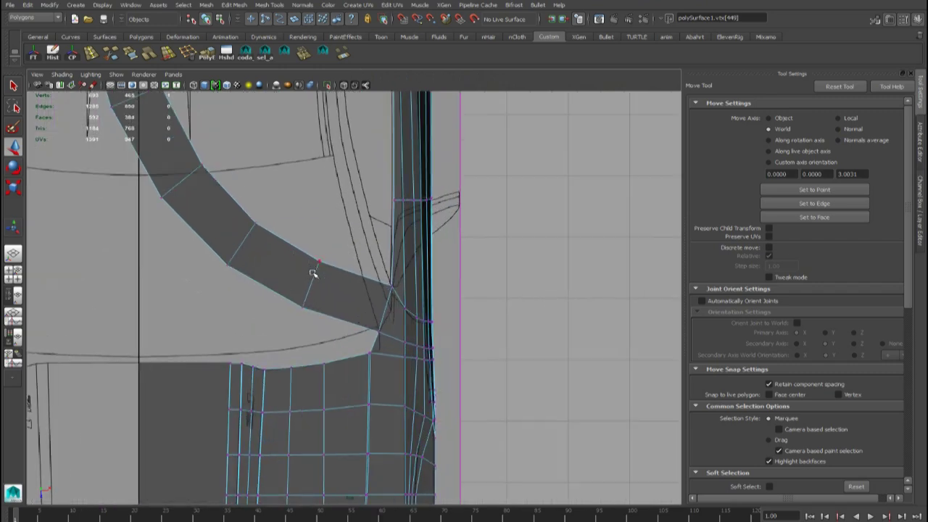
pyautogui.moveTo(298, 252); pyautogui.dragTo(335, 323)
pyautogui.moveTo(363, 284); pyautogui.dragTo(429, 287)
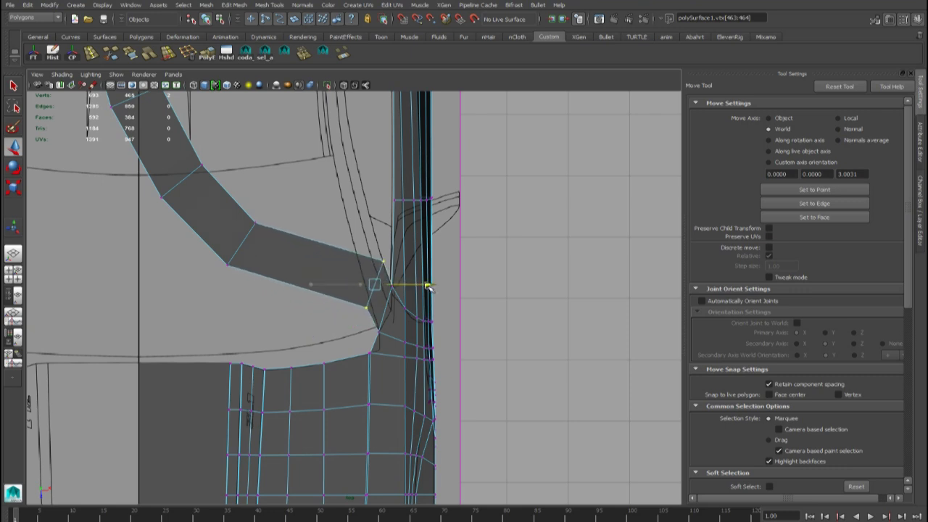
pyautogui.scroll(3, 377, 319)
pyautogui.moveTo(383, 361); pyautogui.dragTo(431, 346)
pyautogui.press('space')
pyautogui.moveTo(253, 210); pyautogui.dragTo(246, 211)
pyautogui.hotkey('ctrl', 'z')
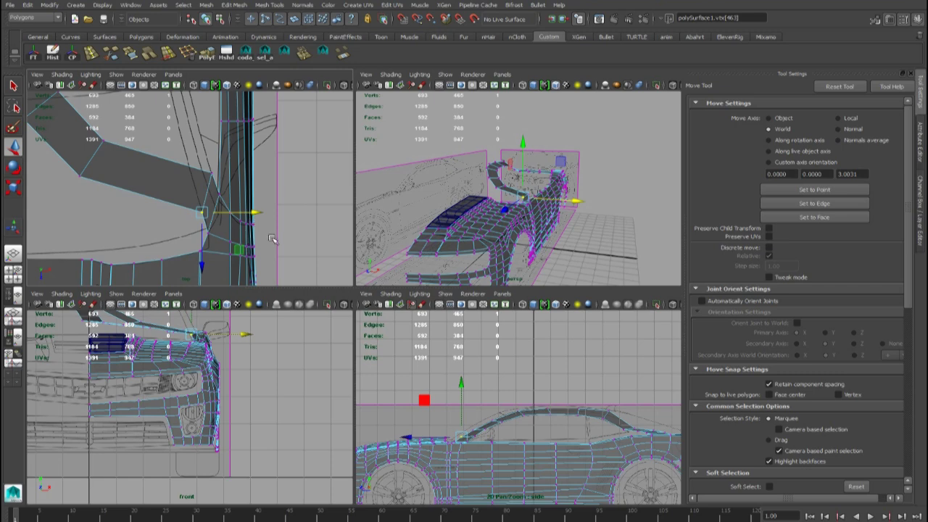
pyautogui.press('space')
# Move the next two vertex pairs along the windshield pillar outward to the blueprint's pillar lines, adjusting the inner vertices separately.
pyautogui.keyDown('alt'); pyautogui.moveTo(327, 272); pyautogui.dragTo(393, 390, button='middle'); pyautogui.keyUp('alt')
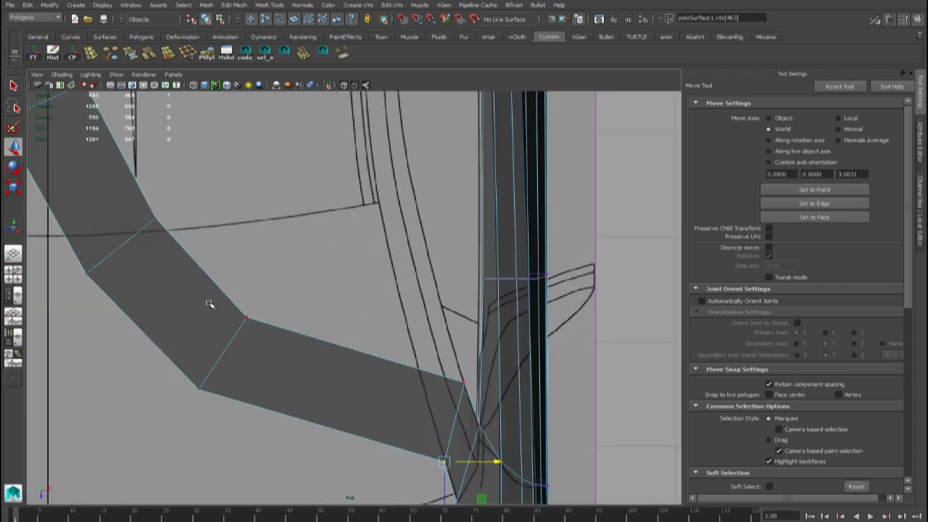
pyautogui.moveTo(166, 307); pyautogui.dragTo(286, 433)
pyautogui.moveTo(276, 354); pyautogui.dragTo(473, 354)
pyautogui.moveTo(374, 362); pyautogui.dragTo(475, 391)
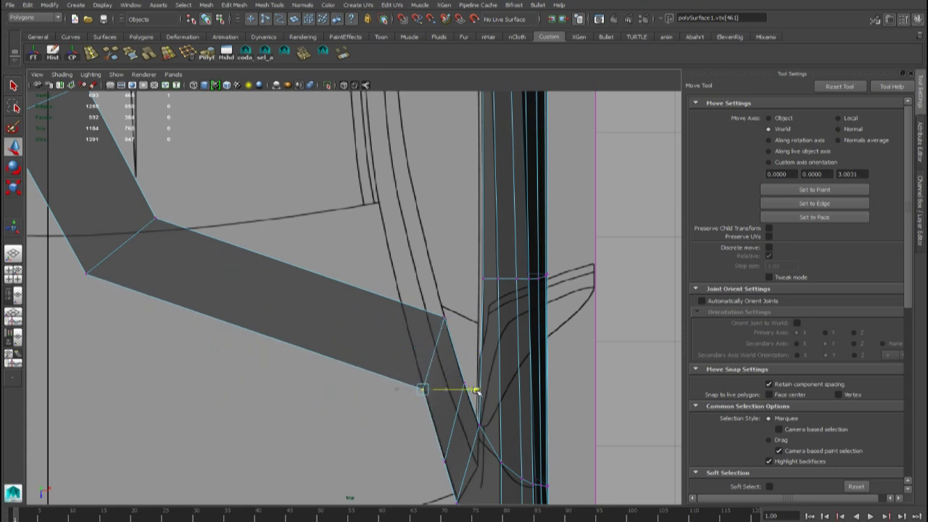
pyautogui.keyDown('alt'); pyautogui.moveTo(207, 187); pyautogui.dragTo(308, 310, button='middle'); pyautogui.keyUp('alt')
pyautogui.scroll(-5, 309, 312)
pyautogui.moveTo(227, 294); pyautogui.dragTo(344, 371)
pyautogui.moveTo(341, 334); pyautogui.dragTo(477, 335)
pyautogui.moveTo(386, 326); pyautogui.dragTo(481, 348)
# Move the two vertex pairs at the front of the roof outward onto the blueprint's roof rail, aligning their inner vertices.
pyautogui.keyDown('alt'); pyautogui.moveTo(274, 218); pyautogui.dragTo(309, 316, button='middle'); pyautogui.keyUp('alt')
pyautogui.moveTo(221, 325); pyautogui.dragTo(491, 392)
pyautogui.moveTo(412, 358); pyautogui.dragTo(504, 369)
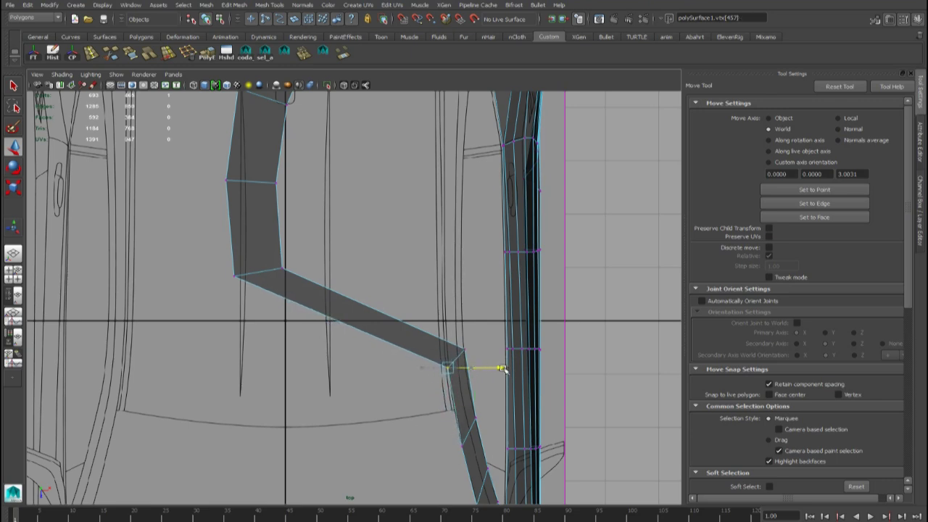
pyautogui.keyDown('alt'); pyautogui.moveTo(409, 266); pyautogui.dragTo(418, 371, button='middle'); pyautogui.keyUp('alt')
pyautogui.moveTo(298, 379); pyautogui.dragTo(500, 394)
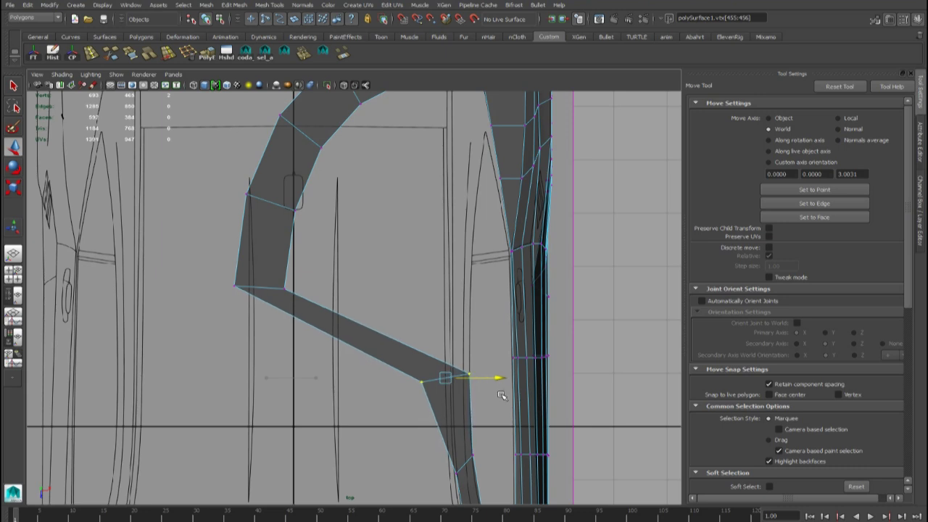
pyautogui.moveTo(397, 368); pyautogui.dragTo(509, 386)
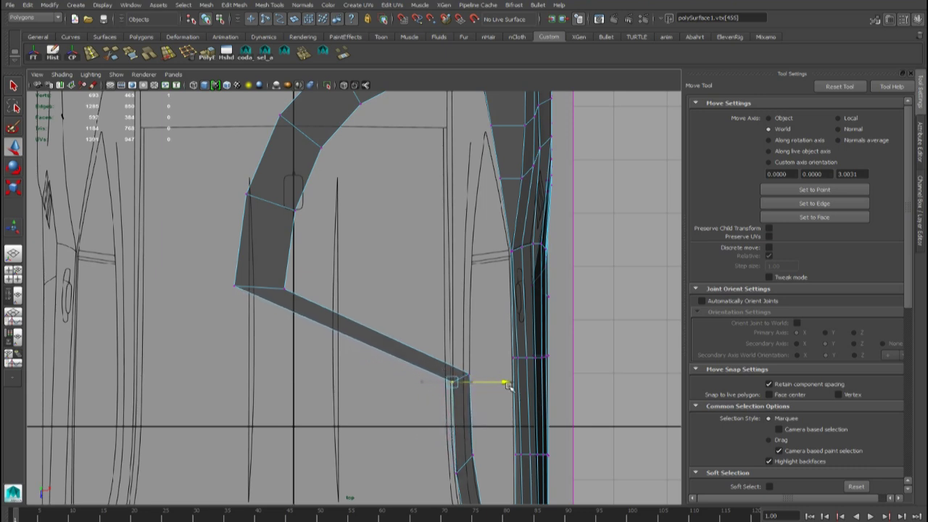
# Move the two vertex pairs along the rear part of the roof outward onto the roof rail, aligning their inner vertices.
pyautogui.keyDown('alt'); pyautogui.moveTo(310, 252); pyautogui.dragTo(307, 331, button='middle'); pyautogui.keyUp('alt')
pyautogui.moveTo(212, 346); pyautogui.dragTo(500, 397)
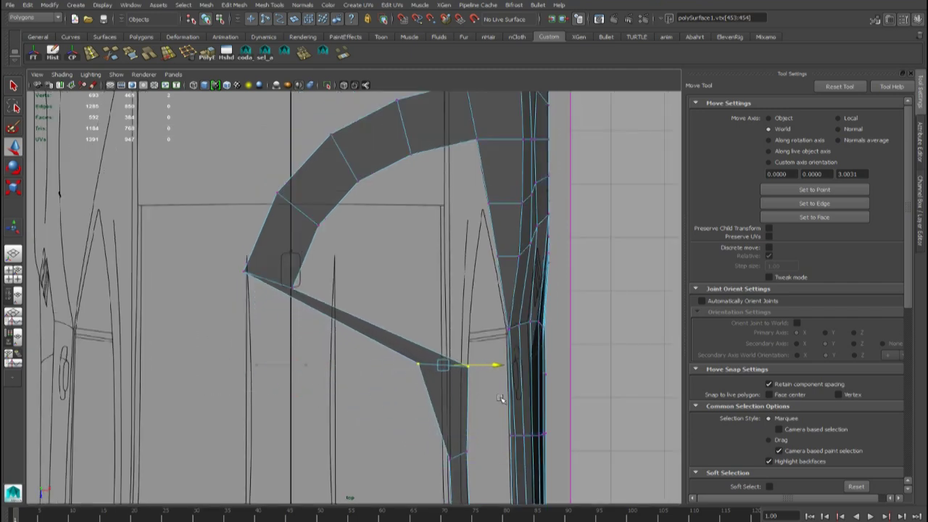
pyautogui.moveTo(396, 336); pyautogui.dragTo(502, 368)
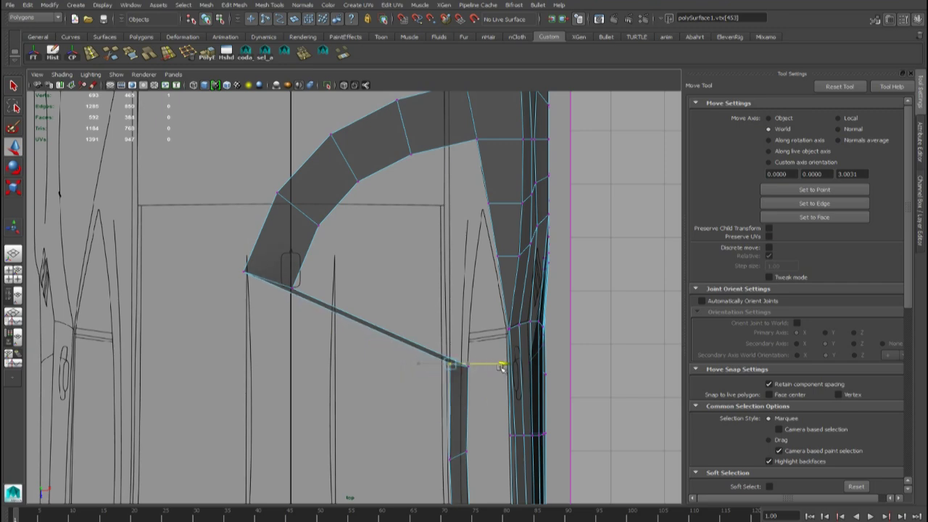
pyautogui.keyDown('alt'); pyautogui.moveTo(384, 300); pyautogui.dragTo(396, 372, button='middle'); pyautogui.keyUp('alt')
pyautogui.moveTo(226, 310); pyautogui.dragTo(510, 372)
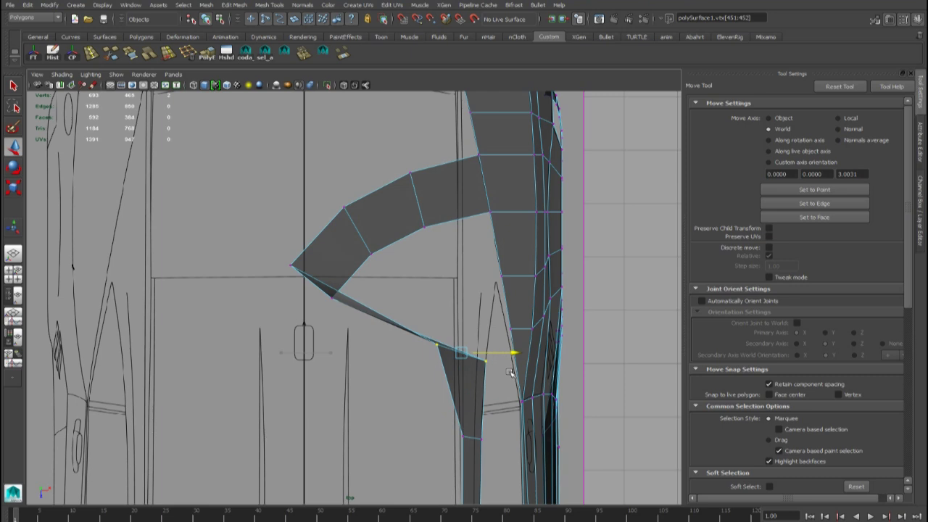
pyautogui.moveTo(427, 335); pyautogui.dragTo(517, 347)
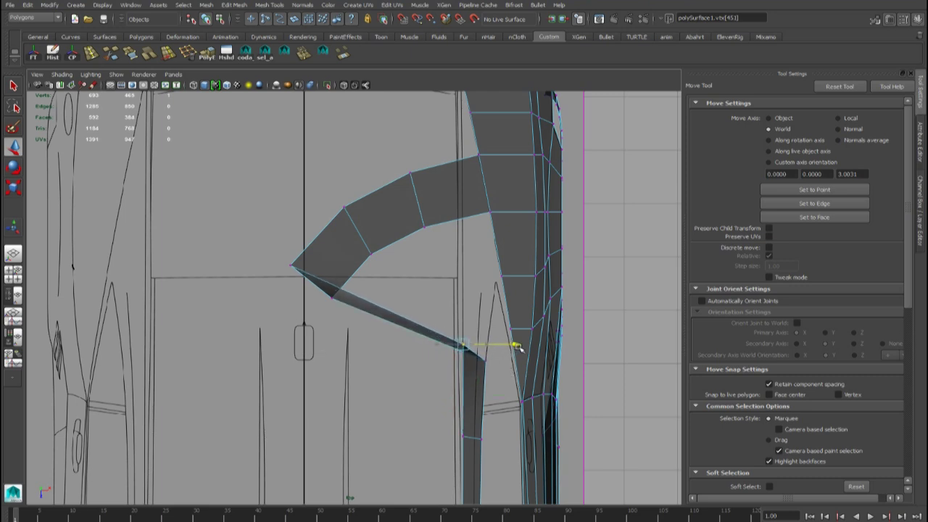
# Move the vertex pair at the start of the rear pillar outward and align its inner vertex with the rear window edge.
pyautogui.keyDown('alt'); pyautogui.moveTo(443, 327); pyautogui.dragTo(427, 407, button='middle'); pyautogui.keyUp('alt')
pyautogui.moveTo(233, 325); pyautogui.dragTo(335, 419)
pyautogui.moveTo(344, 362); pyautogui.dragTo(506, 396)
pyautogui.scroll(2, 473, 390)
pyautogui.moveTo(442, 355); pyautogui.dragTo(526, 359)
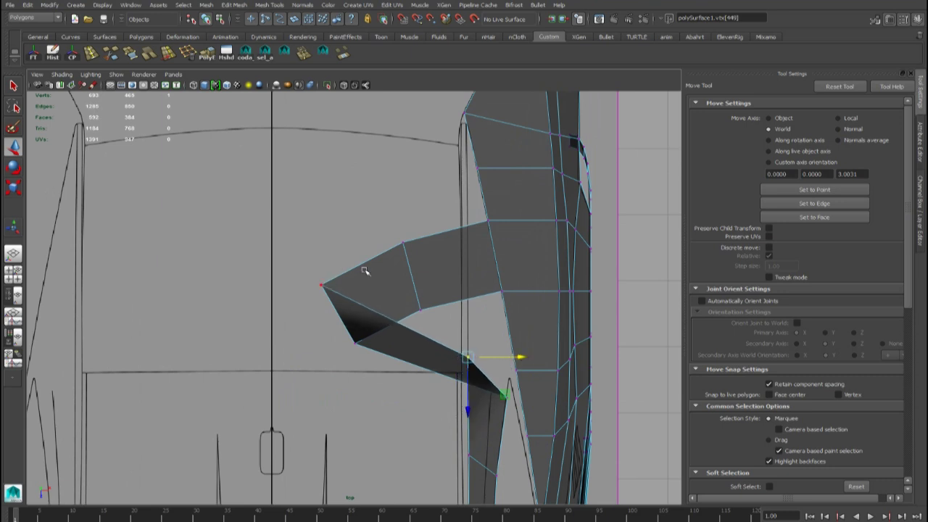
# Try to move the next vertex pair of the strip toward the rear quarter panel outward.
pyautogui.moveTo(365, 270); pyautogui.dragTo(391, 257, button='right')
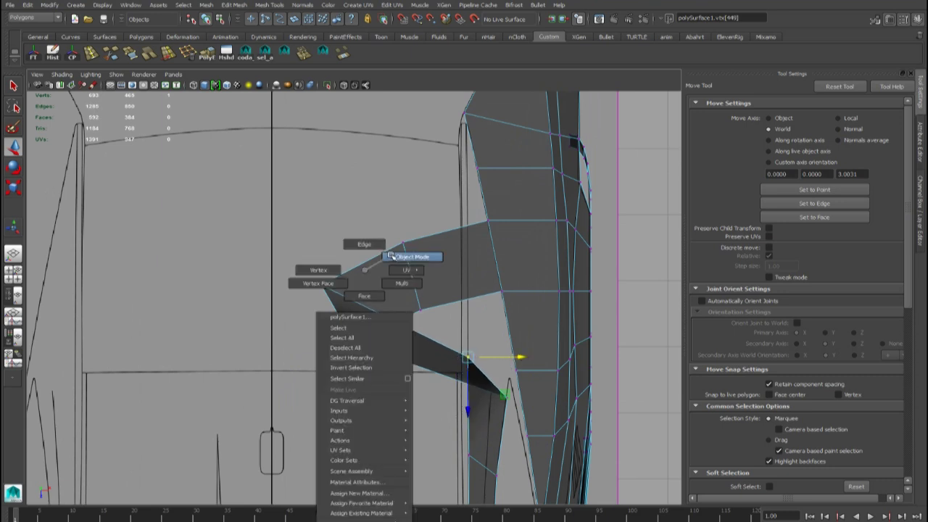
pyautogui.moveTo(391, 256); pyautogui.dragTo(304, 272, button='right')
pyautogui.click(367, 272)
pyautogui.moveTo(293, 271); pyautogui.dragTo(366, 358)
pyautogui.moveTo(389, 314); pyautogui.dragTo(543, 351)
pyautogui.moveTo(544, 352); pyautogui.dragTo(547, 353, button='middle')
pyautogui.moveTo(547, 353); pyautogui.dragTo(433, 352)
# Delete the remaining strip faces between the repositioned rear pillar vertices and the rear quarter panel.
pyautogui.moveTo(426, 279); pyautogui.dragTo(427, 313, button='right')
pyautogui.moveTo(366, 239); pyautogui.dragTo(432, 371)
pyautogui.press('Delete')
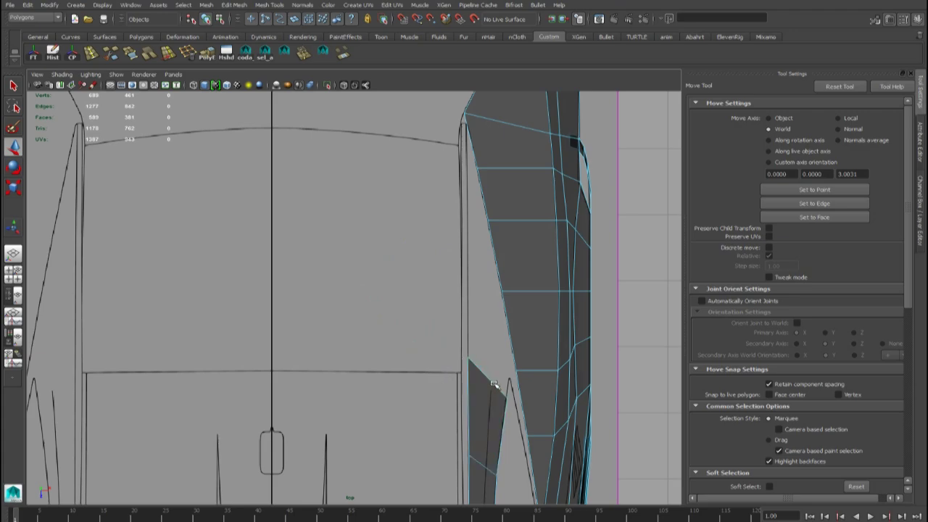
# Select the inner vertex at the strip's open rear end and move it rearward along the rear window slope in the side view.
pyautogui.press('space')
pyautogui.press('space')
pyautogui.keyDown('alt'); pyautogui.moveTo(451, 250); pyautogui.dragTo(411, 310); pyautogui.keyUp('alt')
pyautogui.keyDown('alt'); pyautogui.moveTo(411, 310); pyautogui.dragTo(407, 398, button='middle'); pyautogui.keyUp('alt')
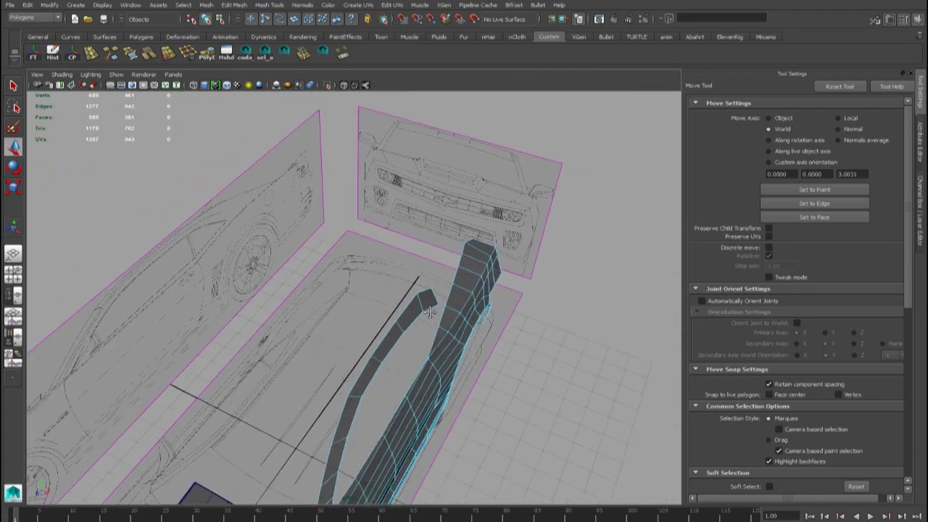
pyautogui.keyDown('alt'); pyautogui.moveTo(412, 287); pyautogui.dragTo(421, 308); pyautogui.keyUp('alt')
pyautogui.rightClick(432, 291)
pyautogui.moveTo(432, 291); pyautogui.dragTo(418, 269, button='right')
pyautogui.moveTo(458, 285); pyautogui.dragTo(458, 269)
pyautogui.scroll(-3, 431, 295)
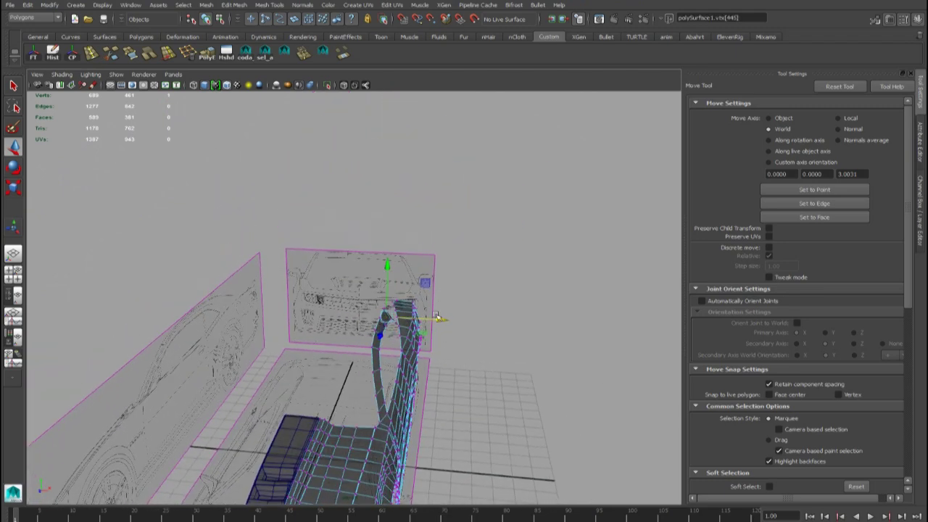
pyautogui.press('space')
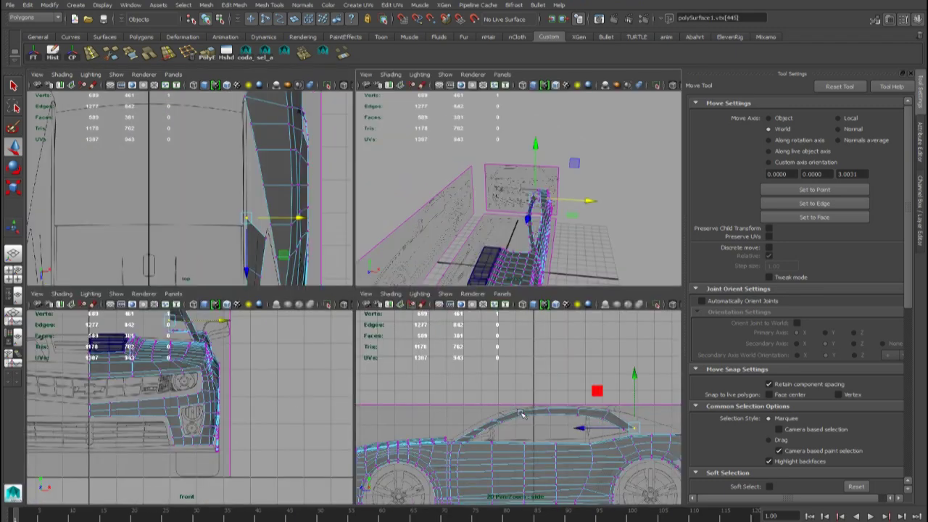
pyautogui.press('space')
pyautogui.keyDown('alt'); pyautogui.moveTo(559, 354); pyautogui.dragTo(341, 326, button='middle'); pyautogui.keyUp('alt')
pyautogui.scroll(4, 393, 377)
pyautogui.moveTo(382, 358); pyautogui.dragTo(512, 355)
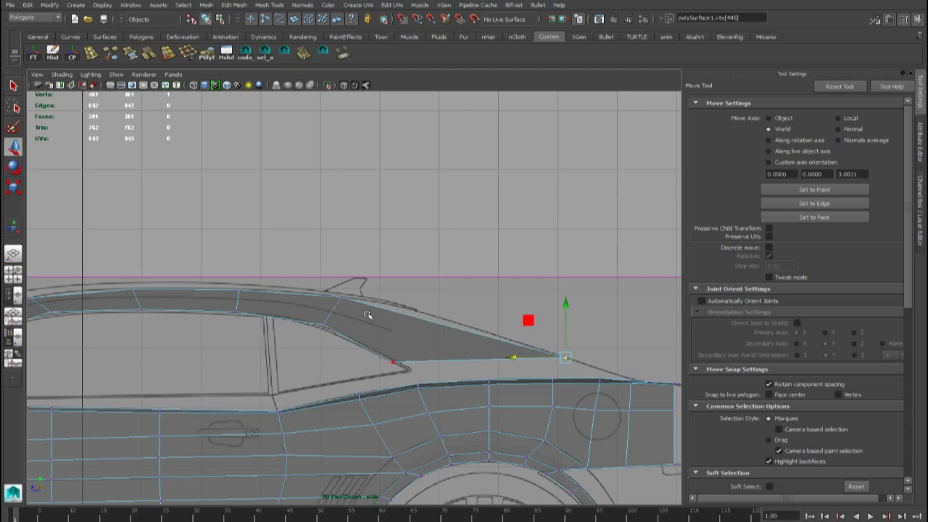
pyautogui.scroll(-5, 369, 314)
pyautogui.keyDown('alt'); pyautogui.moveTo(373, 355); pyautogui.dragTo(475, 366, button='middle'); pyautogui.keyUp('alt')
pyautogui.keyDown('alt'); pyautogui.moveTo(348, 364); pyautogui.dragTo(398, 340, button='middle'); pyautogui.keyUp('alt')
pyautogui.scroll(5, 384, 334)
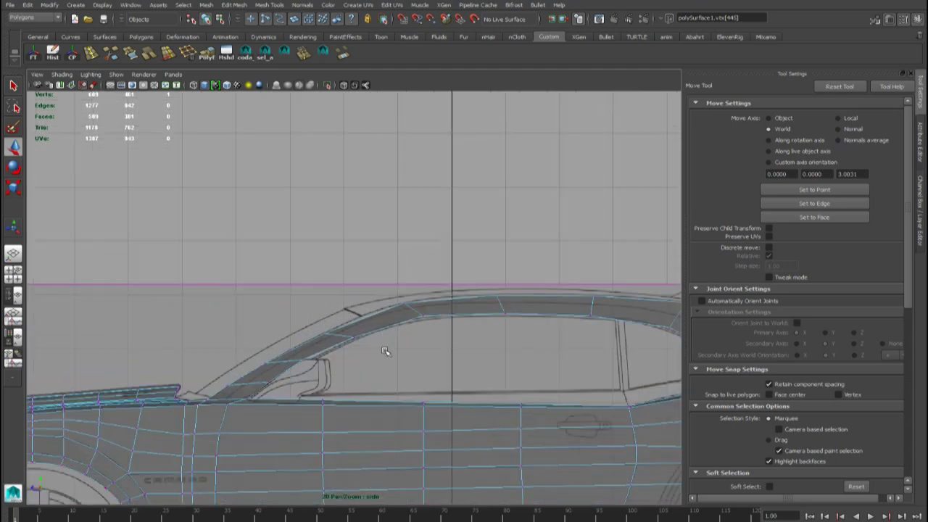
# Examine the roof strip and front pillar against the blueprints in the top, perspective and side views.
pyautogui.press('space')
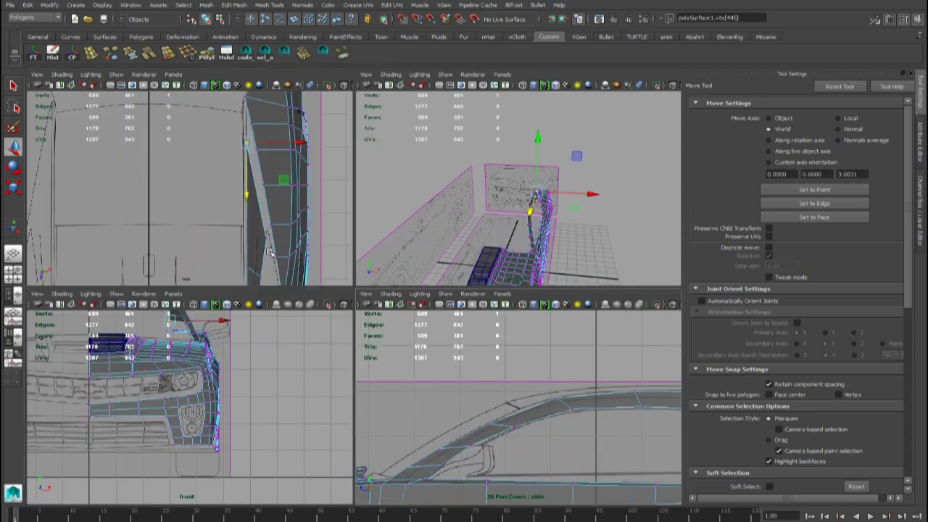
pyautogui.press('space')
pyautogui.scroll(-5, 363, 313)
pyautogui.keyDown('alt'); pyautogui.moveTo(411, 385); pyautogui.dragTo(347, 174, button='middle'); pyautogui.keyUp('alt')
pyautogui.scroll(3, 318, 298)
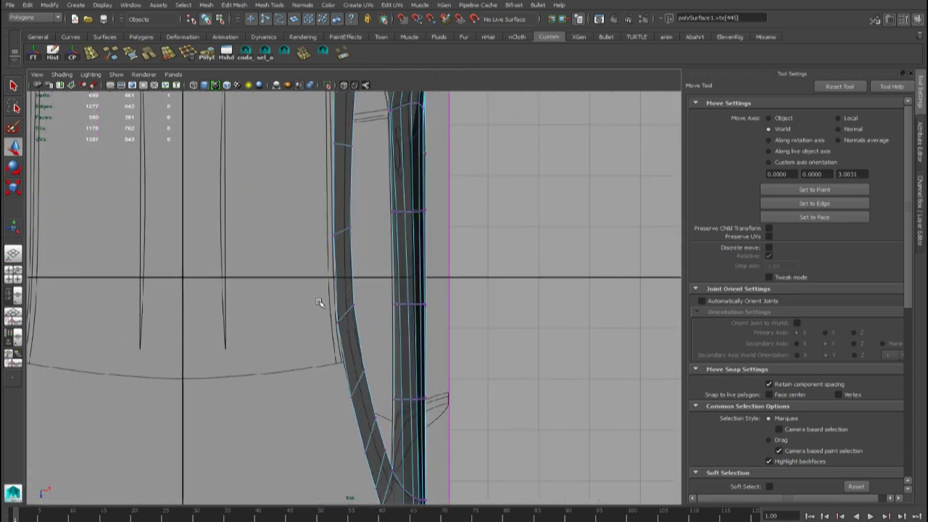
pyautogui.keyDown('alt'); pyautogui.moveTo(359, 382); pyautogui.dragTo(334, 314, button='middle'); pyautogui.keyUp('alt')
pyautogui.press('space')
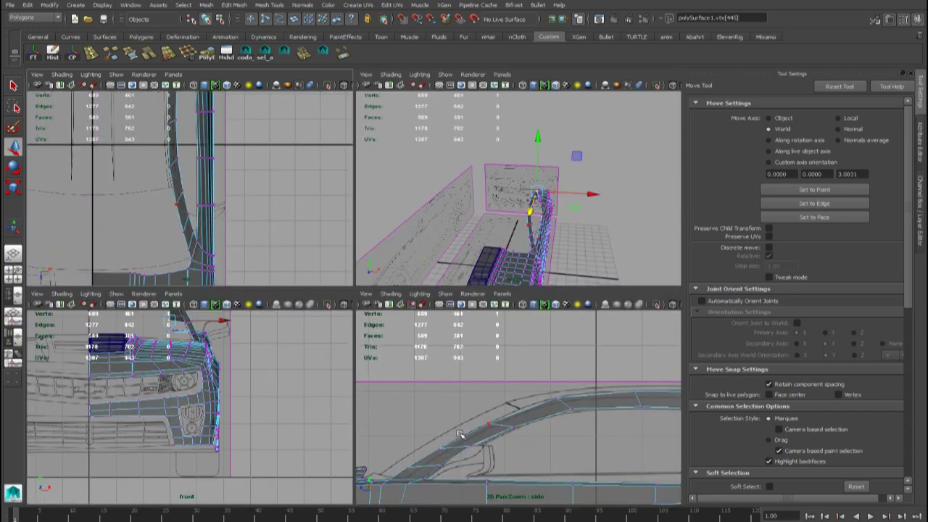
pyautogui.press('space')
pyautogui.keyDown('alt'); pyautogui.moveTo(437, 326); pyautogui.dragTo(408, 320); pyautogui.keyUp('alt')
pyautogui.moveTo(384, 301); pyautogui.dragTo(424, 290, button='right')
pyautogui.click(423, 290)
pyautogui.scroll(4, 391, 342)
pyautogui.keyDown('alt'); pyautogui.moveTo(388, 362); pyautogui.dragTo(375, 341); pyautogui.keyUp('alt')
pyautogui.keyDown('alt'); pyautogui.moveTo(377, 342); pyautogui.dragTo(379, 307, button='middle'); pyautogui.keyUp('alt')
pyautogui.keyDown('alt'); pyautogui.moveTo(379, 306); pyautogui.dragTo(390, 303); pyautogui.keyUp('alt')
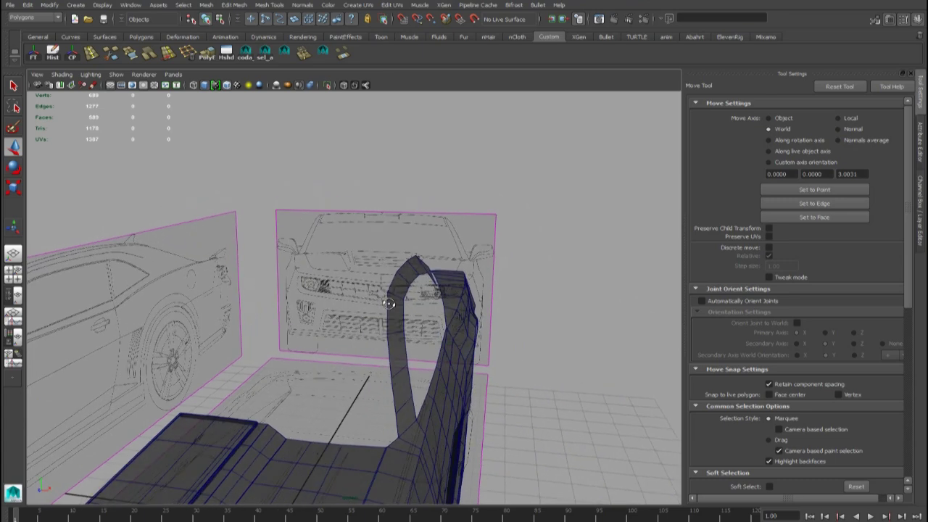
pyautogui.scroll(3, 390, 303)
pyautogui.keyDown('alt'); pyautogui.moveTo(403, 305); pyautogui.dragTo(362, 312, button='middle'); pyautogui.keyUp('alt')
pyautogui.moveTo(408, 293); pyautogui.dragTo(373, 294, button='right')
pyautogui.moveTo(395, 302); pyautogui.dragTo(415, 316)
pyautogui.press('space')
pyautogui.press('space')
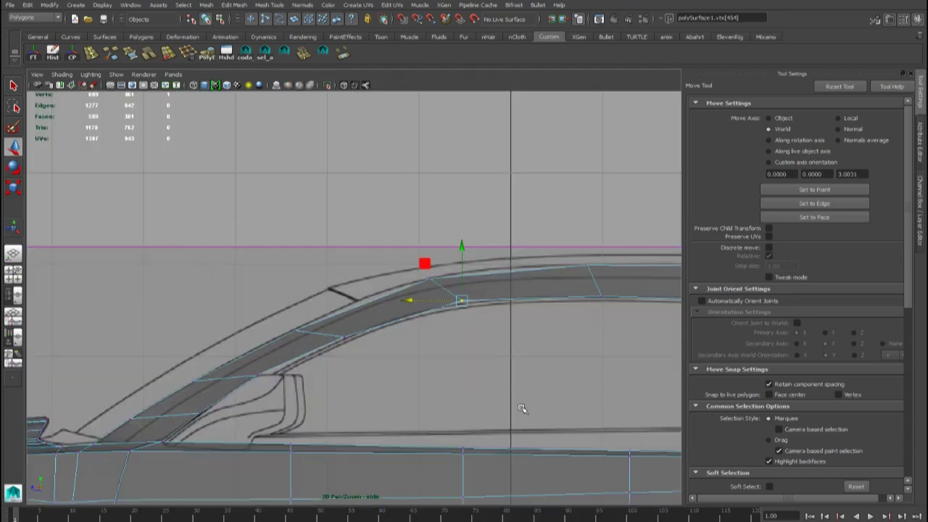
pyautogui.keyDown('alt'); pyautogui.moveTo(415, 344); pyautogui.dragTo(443, 345, button='middle'); pyautogui.keyUp('alt')
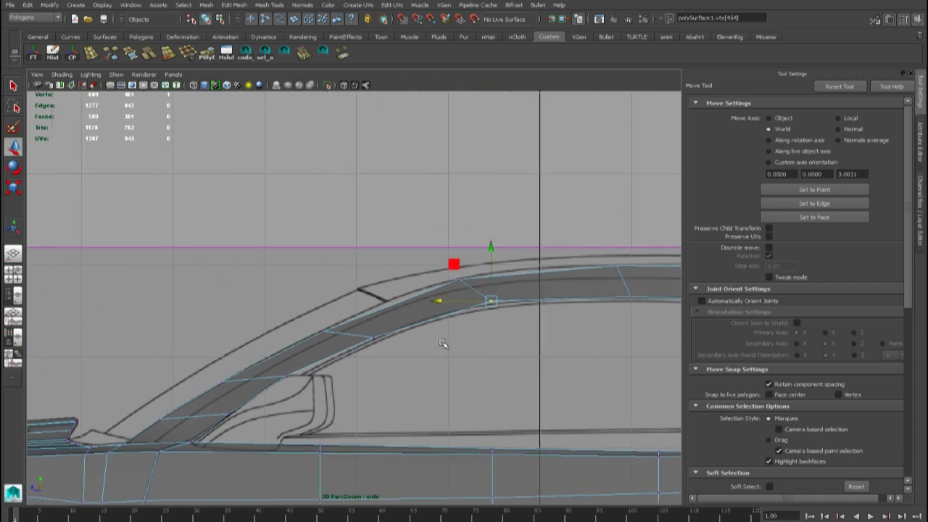
# Insert an edge loop across the front pillar where it curves into the roof, using relative distance from edge.
pyautogui.moveTo(411, 304); pyautogui.dragTo(451, 287, button='right')
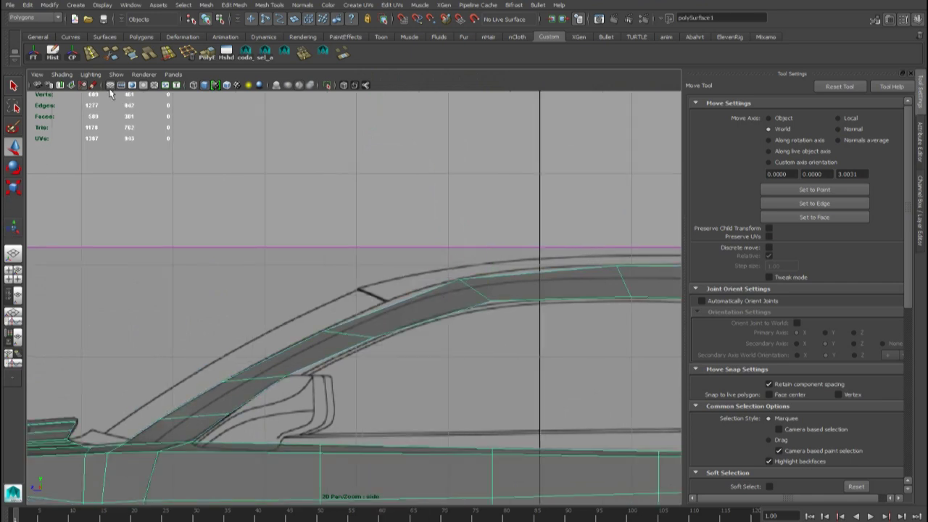
pyautogui.click(91, 54)
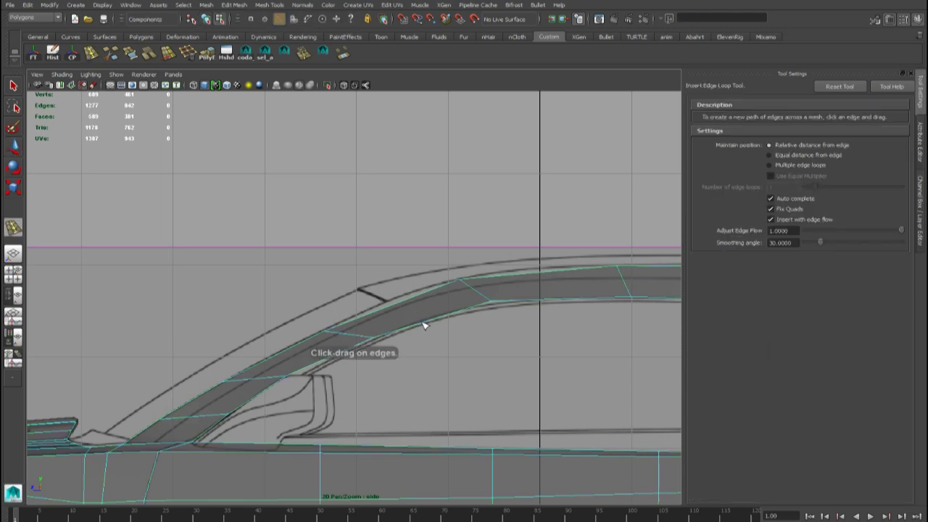
pyautogui.click(784, 166)
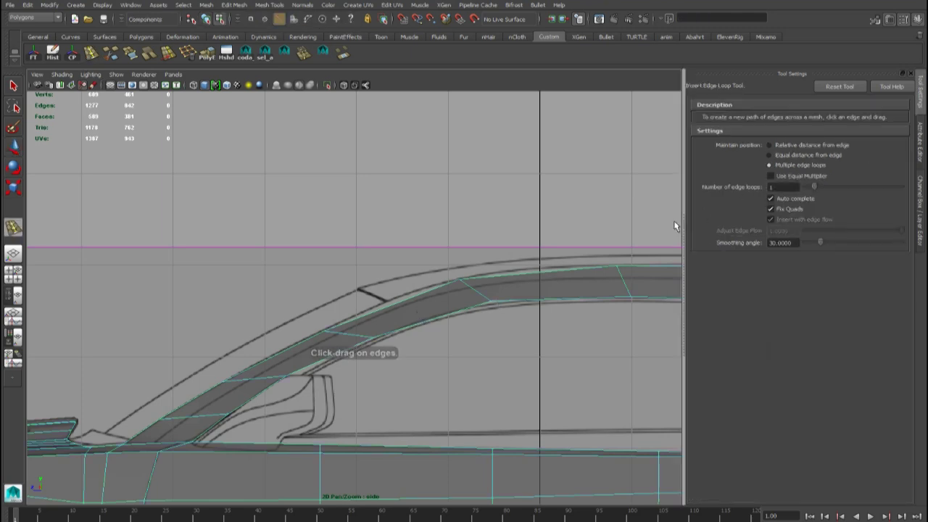
pyautogui.click(790, 146)
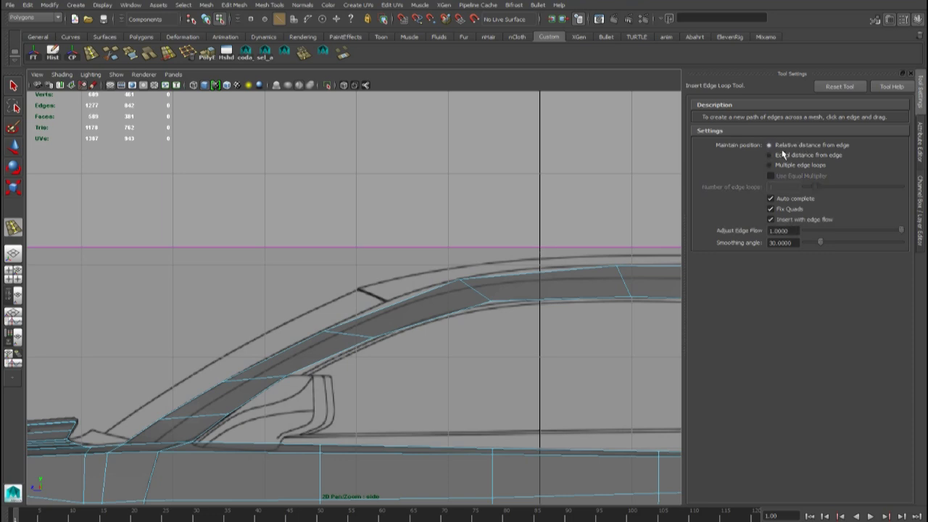
pyautogui.click(439, 318)
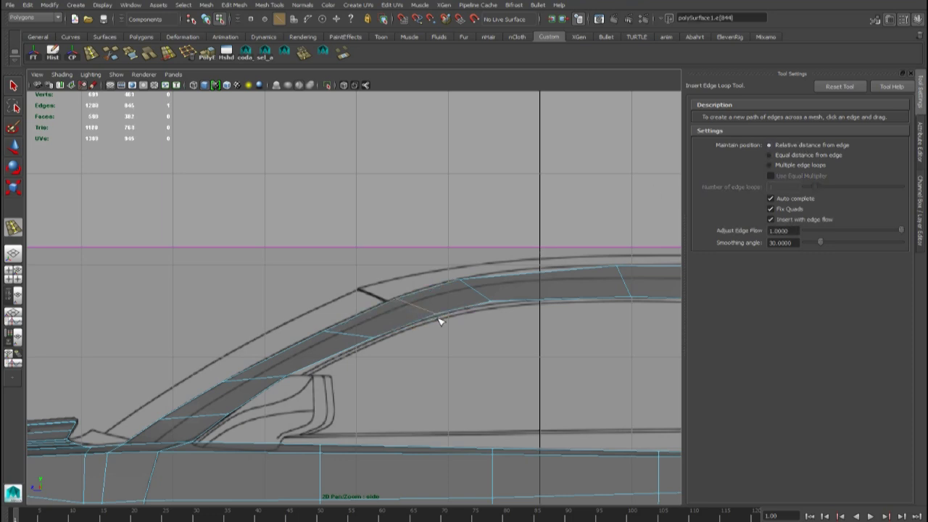
pyautogui.keyDown('alt'); pyautogui.moveTo(295, 337); pyautogui.dragTo(342, 305, button='middle'); pyautogui.keyUp('alt')
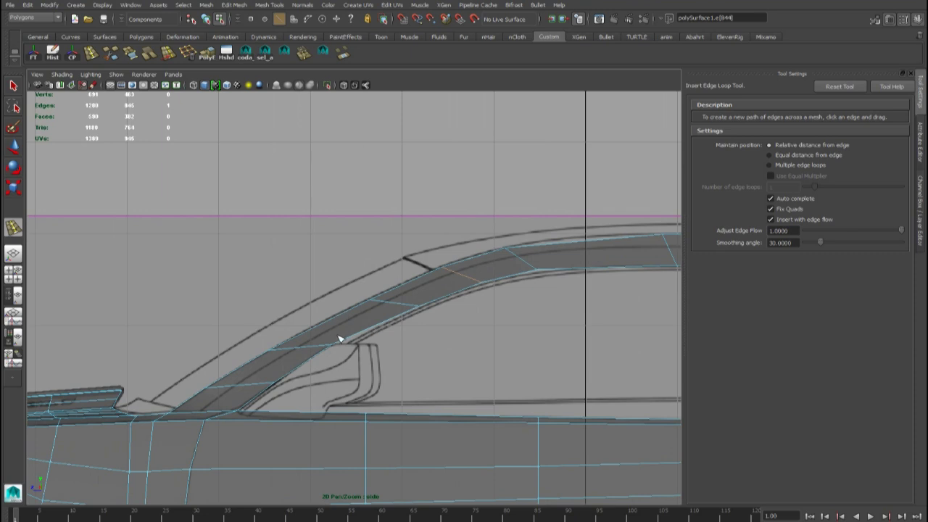
# Insert an edge loop across the roof strip above the front of the door window and another across the rear pillar.
pyautogui.keyDown('alt'); pyautogui.moveTo(473, 314); pyautogui.dragTo(305, 361, button='middle'); pyautogui.keyUp('alt')
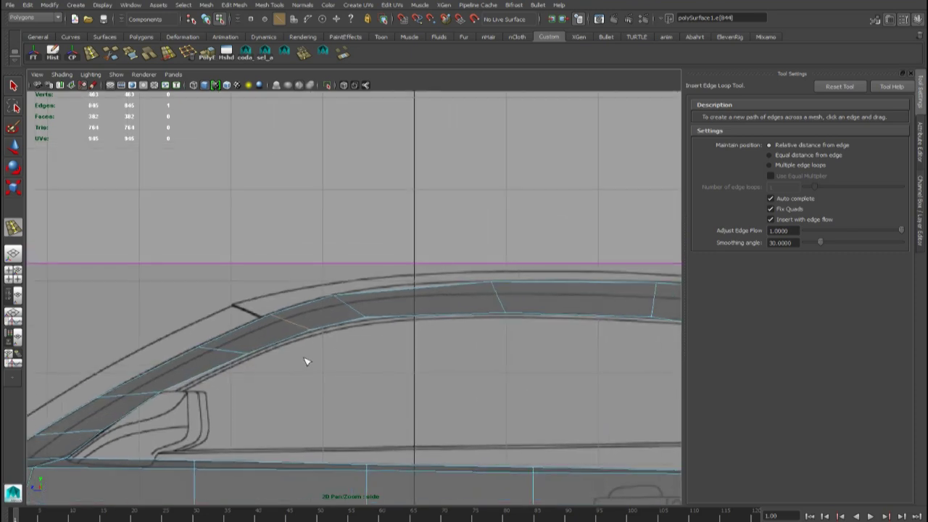
pyautogui.click(438, 318)
pyautogui.keyDown('alt'); pyautogui.moveTo(484, 318); pyautogui.dragTo(271, 341, button='middle'); pyautogui.keyUp('alt')
pyautogui.keyDown('alt'); pyautogui.moveTo(452, 349); pyautogui.dragTo(305, 323, button='middle'); pyautogui.keyUp('alt')
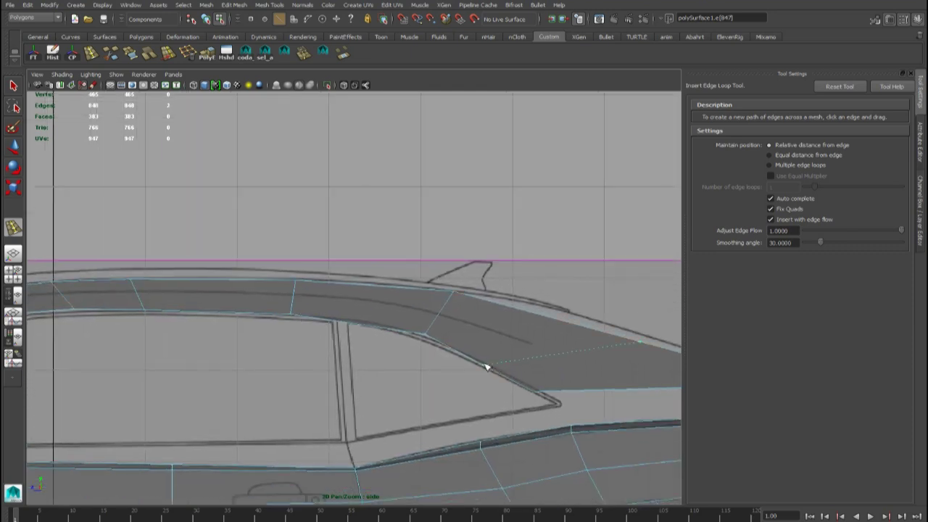
pyautogui.click(469, 357)
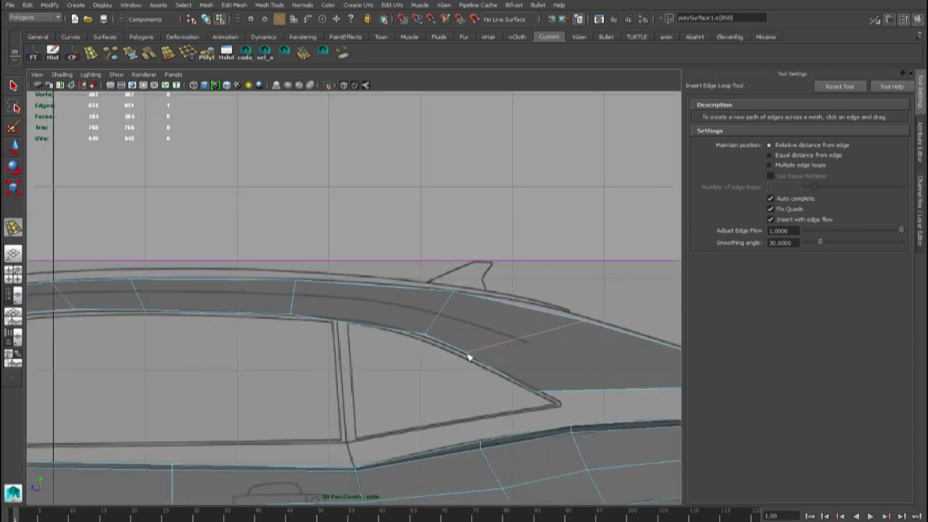
# Adjust the front pillar's lower-edge vertices around the side mirror in the side view to follow the window outline.
pyautogui.keyDown('alt'); pyautogui.moveTo(286, 333); pyautogui.dragTo(480, 331); pyautogui.keyUp('alt')
pyautogui.keyDown('alt'); pyautogui.moveTo(481, 331); pyautogui.dragTo(549, 332, button='middle'); pyautogui.keyUp('alt')
pyautogui.scroll(-4, 417, 314)
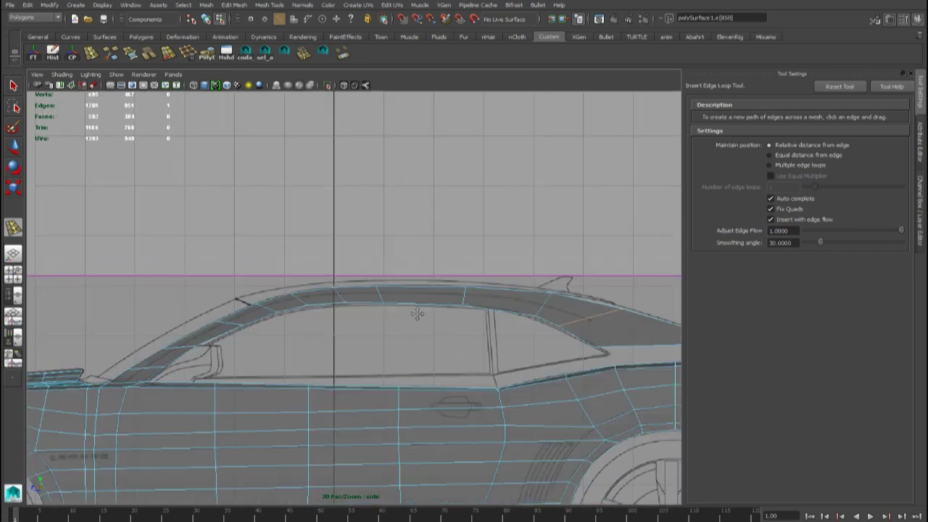
pyautogui.scroll(2, 385, 315)
pyautogui.moveTo(360, 289); pyautogui.dragTo(327, 291, button='right')
pyautogui.press('w')
pyautogui.keyDown('alt'); pyautogui.moveTo(248, 313); pyautogui.dragTo(469, 248, button='middle'); pyautogui.keyUp('alt')
pyautogui.keyDown('alt'); pyautogui.moveTo(329, 324); pyautogui.dragTo(339, 342, button='middle'); pyautogui.keyUp('alt')
pyautogui.scroll(3, 340, 341)
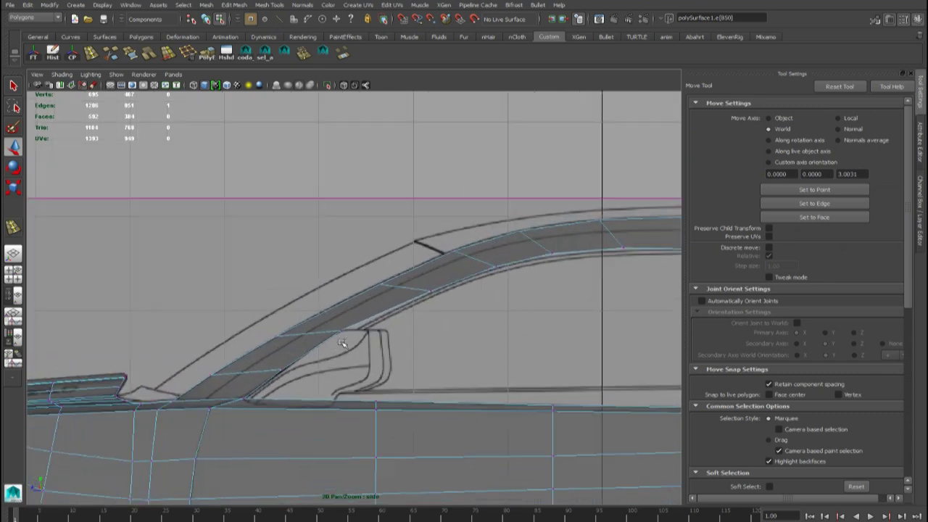
pyautogui.click(351, 340)
pyautogui.press('space')
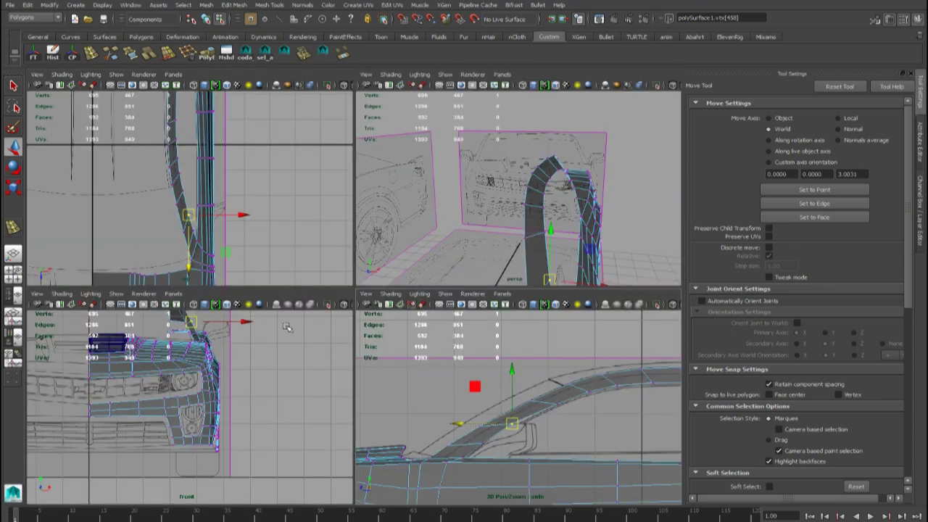
pyautogui.moveTo(461, 426)
pyautogui.mouseDown()
pyautogui.moveTo(473, 426)
pyautogui.moveTo(461, 424)
pyautogui.mouseUp()
pyautogui.press('space')
pyautogui.scroll(2, 359, 378)
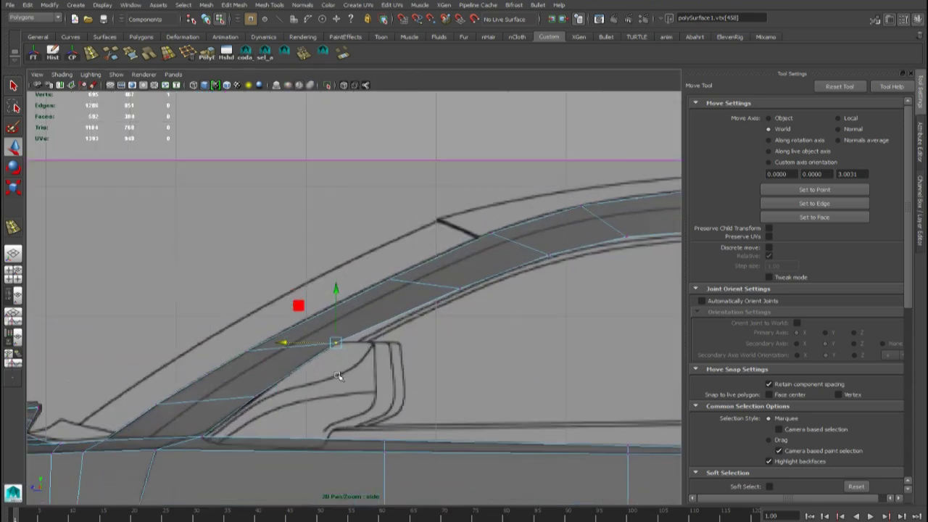
pyautogui.keyDown('alt'); pyautogui.moveTo(337, 372); pyautogui.dragTo(353, 393, button='middle'); pyautogui.keyUp('alt')
pyautogui.moveTo(350, 308); pyautogui.dragTo(352, 316)
pyautogui.scroll(-5, 354, 326)
pyautogui.scroll(3, 358, 367)
pyautogui.moveTo(309, 348); pyautogui.dragTo(323, 359)
pyautogui.moveTo(316, 300); pyautogui.dragTo(316, 299)
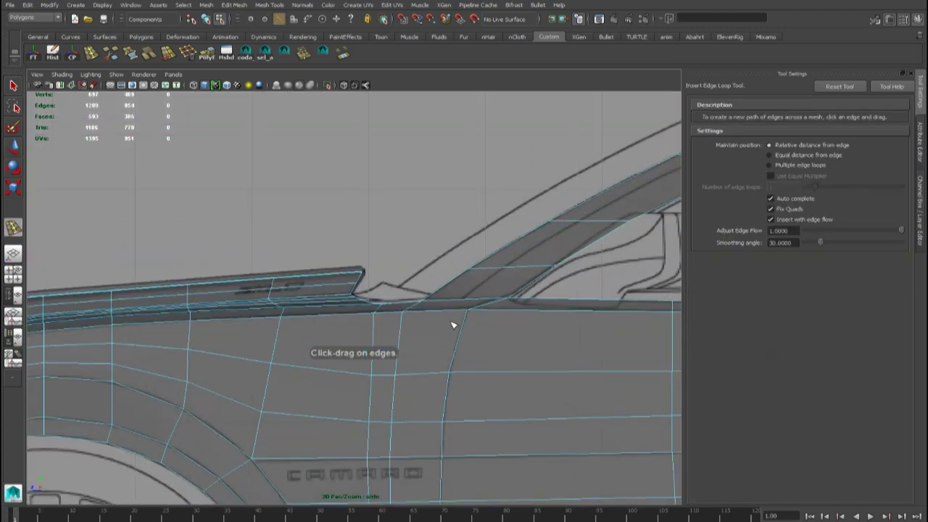
# Insert an edge loop lengthwise through the middle of the pillar and roof strip, with edge flow turned off.
pyautogui.keyDown('alt'); pyautogui.moveTo(453, 325); pyautogui.dragTo(428, 334, button='middle'); pyautogui.keyUp('alt')
pyautogui.scroll(-3, 455, 297)
pyautogui.keyDown('alt'); pyautogui.moveTo(436, 283); pyautogui.dragTo(373, 356, button='middle'); pyautogui.keyUp('alt')
pyautogui.click(789, 218)
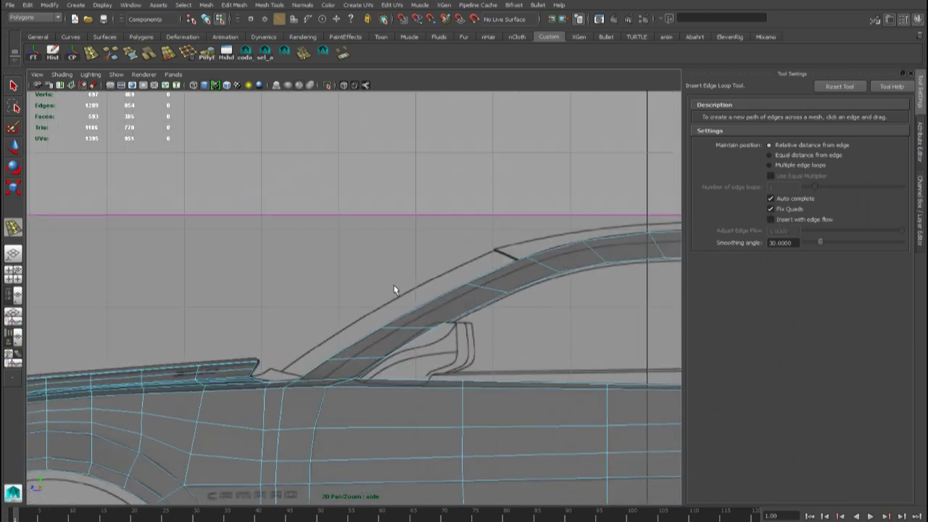
pyautogui.scroll(4, 330, 319)
pyautogui.moveTo(367, 392); pyautogui.dragTo(354, 389)
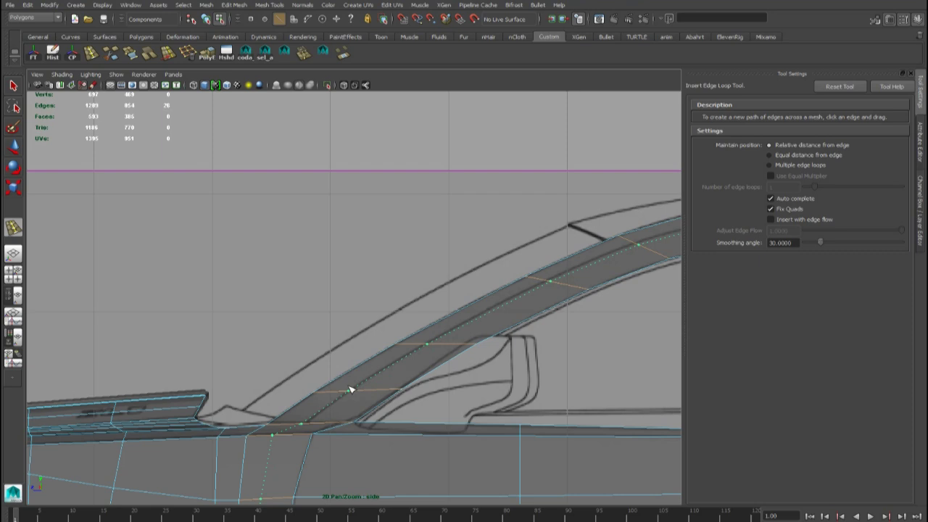
pyautogui.moveTo(351, 390); pyautogui.dragTo(355, 389)
# Move the centre-loop vertex beside the side mirror onto the blueprint's pillar crease line in the side view.
pyautogui.moveTo(416, 353); pyautogui.dragTo(390, 304, button='right')
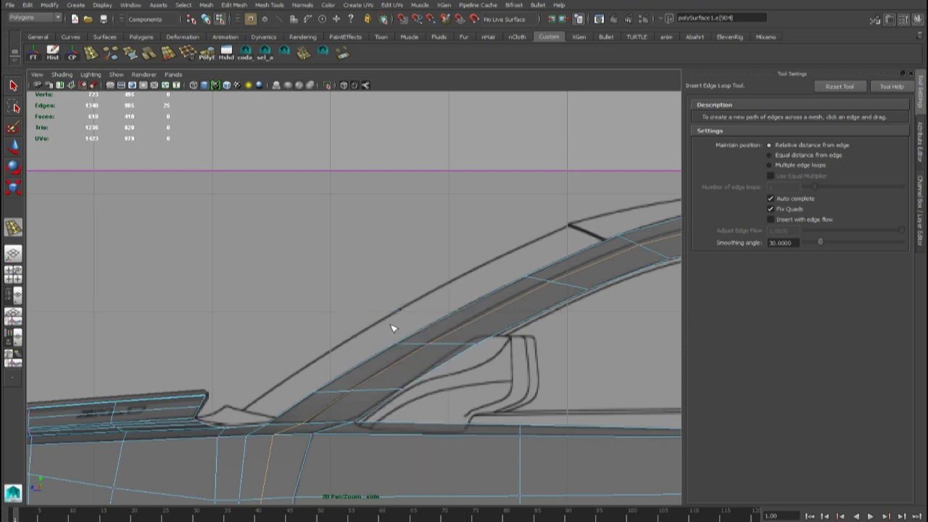
pyautogui.press('w')
pyautogui.moveTo(398, 359); pyautogui.dragTo(364, 313, button='right')
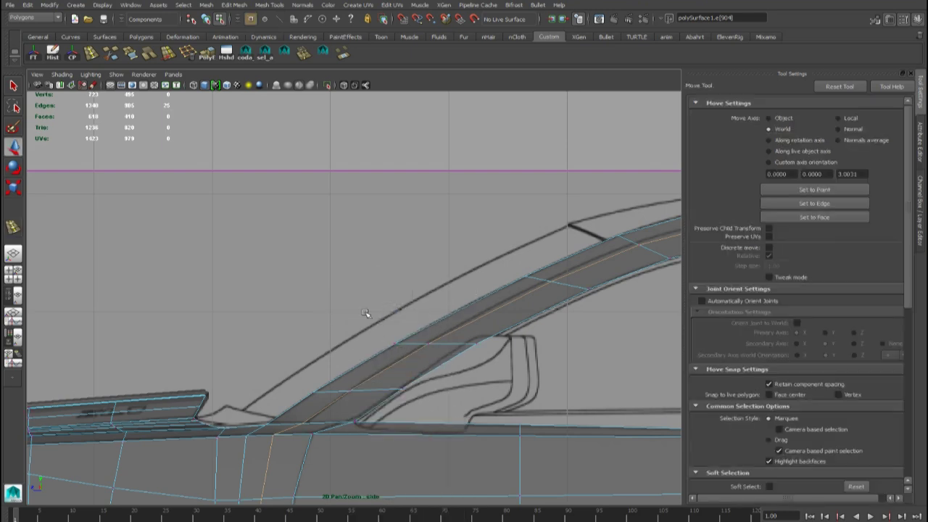
pyautogui.click(347, 385)
pyautogui.keyDown('alt'); pyautogui.moveTo(388, 351); pyautogui.dragTo(381, 356, button='middle'); pyautogui.keyUp('alt')
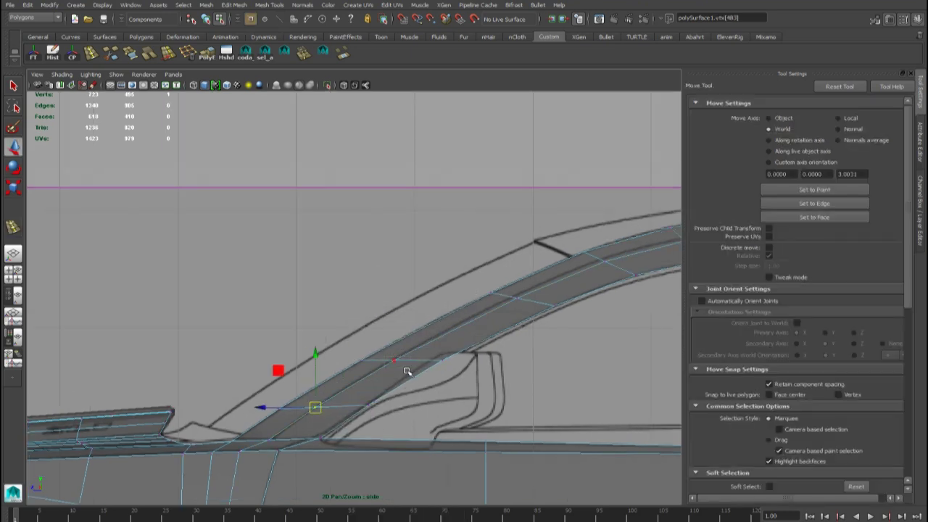
pyautogui.click(392, 359)
pyautogui.scroll(4, 408, 368)
pyautogui.press('space')
pyautogui.scroll(4, 520, 398)
pyautogui.keyDown('alt'); pyautogui.moveTo(516, 414); pyautogui.dragTo(509, 432, button='middle'); pyautogui.keyUp('alt')
pyautogui.keyDown('alt'); pyautogui.moveTo(274, 224); pyautogui.dragTo(269, 155, button='middle'); pyautogui.keyUp('alt')
pyautogui.press('f')
pyautogui.scroll(-4, 261, 221)
pyautogui.scroll(-3, 261, 222)
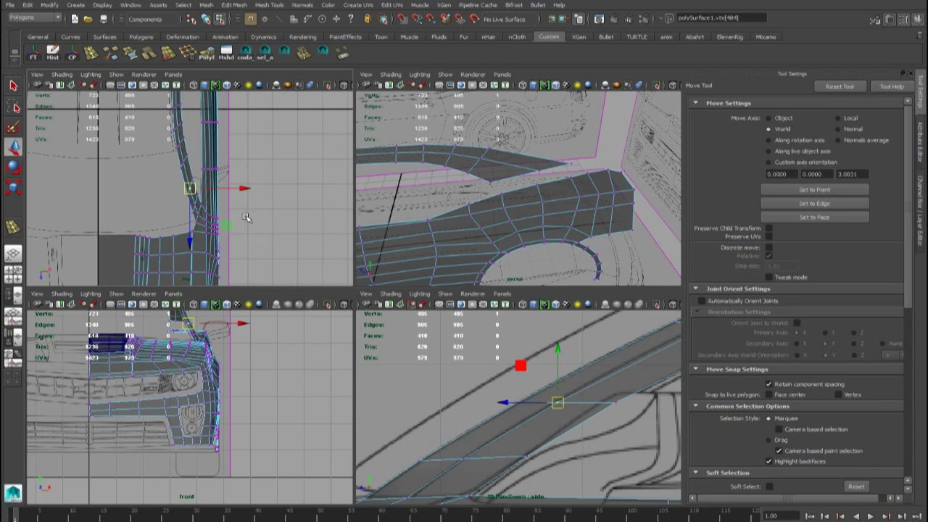
pyautogui.scroll(6, 239, 212)
pyautogui.moveTo(512, 403)
pyautogui.mouseDown()
pyautogui.moveTo(525, 402)
pyautogui.moveTo(514, 402)
pyautogui.mouseUp()
pyautogui.moveTo(558, 351); pyautogui.dragTo(557, 350)
# Raise the next two centre-loop vertices up the front pillar onto the blueprint's crease line.
pyautogui.keyDown('alt'); pyautogui.moveTo(626, 321); pyautogui.dragTo(468, 374, button='middle'); pyautogui.keyUp('alt')
pyautogui.press('space')
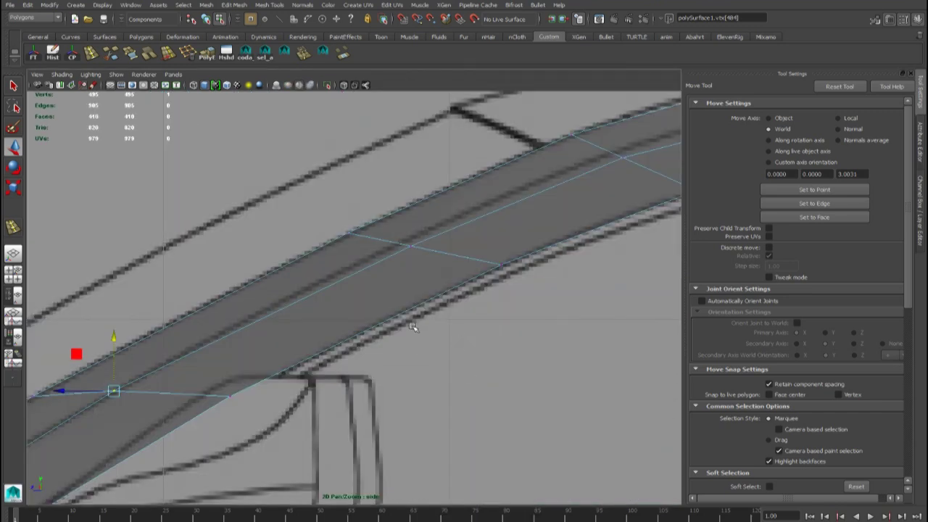
pyautogui.keyDown('alt'); pyautogui.moveTo(401, 225); pyautogui.dragTo(417, 311, button='middle'); pyautogui.keyUp('alt')
pyautogui.moveTo(434, 349); pyautogui.dragTo(434, 349)
pyautogui.moveTo(428, 277); pyautogui.dragTo(426, 269)
pyautogui.keyDown('alt'); pyautogui.moveTo(494, 303); pyautogui.dragTo(265, 461, button='middle'); pyautogui.keyUp('alt')
pyautogui.moveTo(395, 388); pyautogui.dragTo(421, 413)
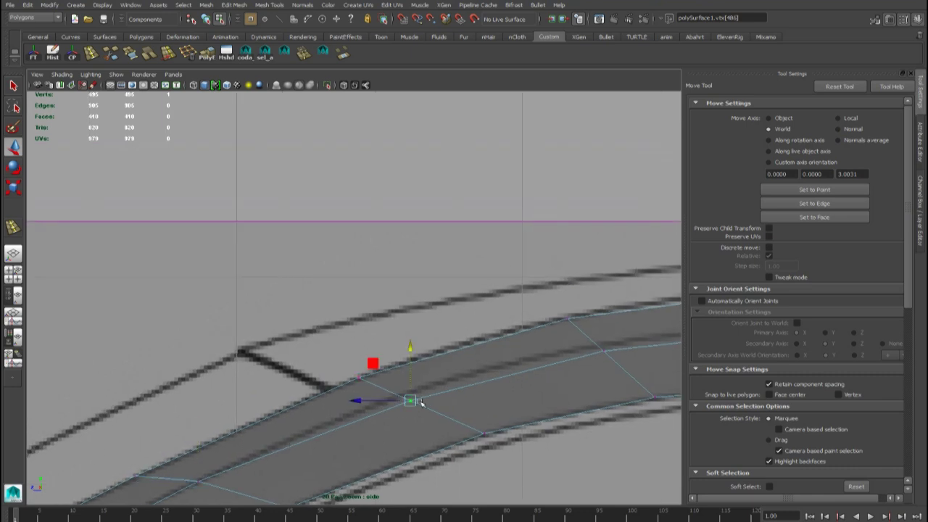
pyautogui.moveTo(412, 355); pyautogui.dragTo(412, 347)
# Raise the two centre-loop vertices where the front pillar runs into the roof to match the blueprint line.
pyautogui.keyDown('alt'); pyautogui.moveTo(538, 364); pyautogui.dragTo(356, 420, button='middle'); pyautogui.keyUp('alt')
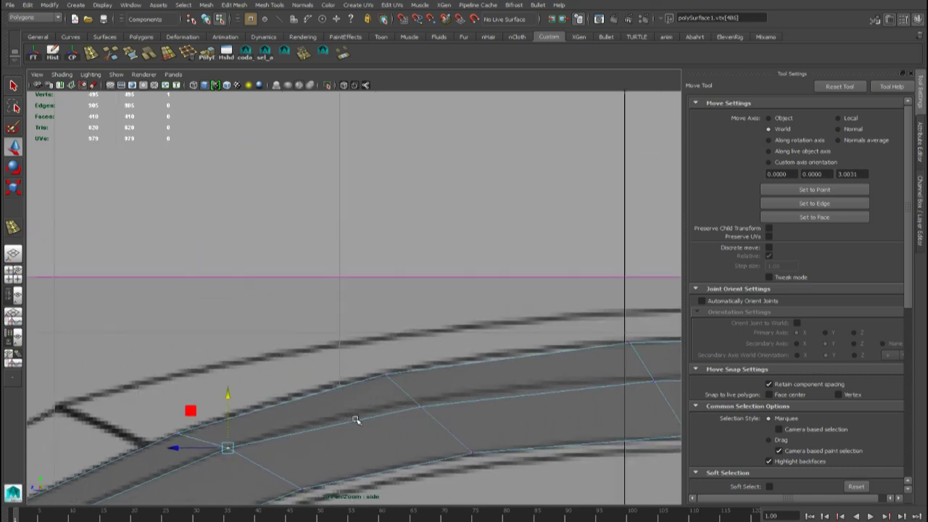
pyautogui.moveTo(435, 423); pyautogui.dragTo(436, 424)
pyautogui.moveTo(421, 356); pyautogui.dragTo(420, 349)
pyautogui.keyDown('alt'); pyautogui.moveTo(564, 395); pyautogui.dragTo(236, 435, button='middle'); pyautogui.keyUp('alt')
pyautogui.moveTo(310, 411); pyautogui.dragTo(343, 442)
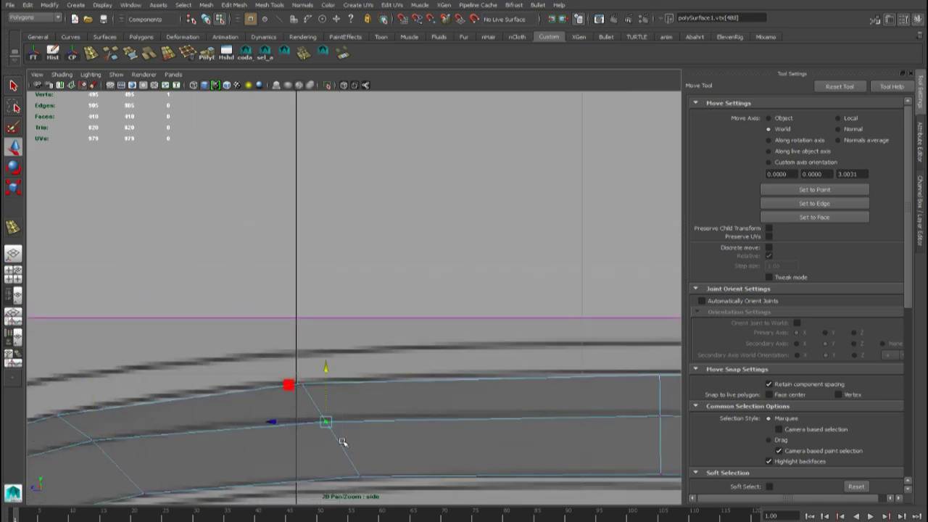
pyautogui.moveTo(325, 374); pyautogui.dragTo(325, 369)
# Lower the centre-loop vertex above the divider between the door window and quarter window onto the blueprint line.
pyautogui.keyDown('alt'); pyautogui.moveTo(520, 420); pyautogui.dragTo(209, 421, button='middle'); pyautogui.keyUp('alt')
pyautogui.keyDown('alt'); pyautogui.moveTo(471, 433); pyautogui.dragTo(194, 432, button='middle'); pyautogui.keyUp('alt')
pyautogui.keyDown('alt'); pyautogui.moveTo(515, 447); pyautogui.dragTo(281, 429, button='middle'); pyautogui.keyUp('alt')
pyautogui.moveTo(418, 394); pyautogui.dragTo(463, 434)
pyautogui.moveTo(431, 360); pyautogui.dragTo(432, 366)
# Lower the next two centre-loop vertices above the rear quarter window to follow the blueprint curve.
pyautogui.keyDown('alt'); pyautogui.moveTo(548, 433); pyautogui.dragTo(343, 394, button='middle'); pyautogui.keyUp('alt')
pyautogui.moveTo(458, 403); pyautogui.dragTo(486, 435)
pyautogui.moveTo(465, 359); pyautogui.dragTo(463, 375)
pyautogui.keyDown('alt'); pyautogui.moveTo(524, 424); pyautogui.dragTo(316, 351, button='middle'); pyautogui.keyUp('alt')
pyautogui.click(506, 400)
pyautogui.moveTo(505, 349); pyautogui.dragTo(505, 381)
# Move the centre-loop vertex at the strip's open rear end forward in the side view.
pyautogui.scroll(-10, 510, 403)
pyautogui.keyDown('alt'); pyautogui.moveTo(499, 388); pyautogui.dragTo(424, 380, button='middle'); pyautogui.keyUp('alt')
pyautogui.scroll(3, 496, 373)
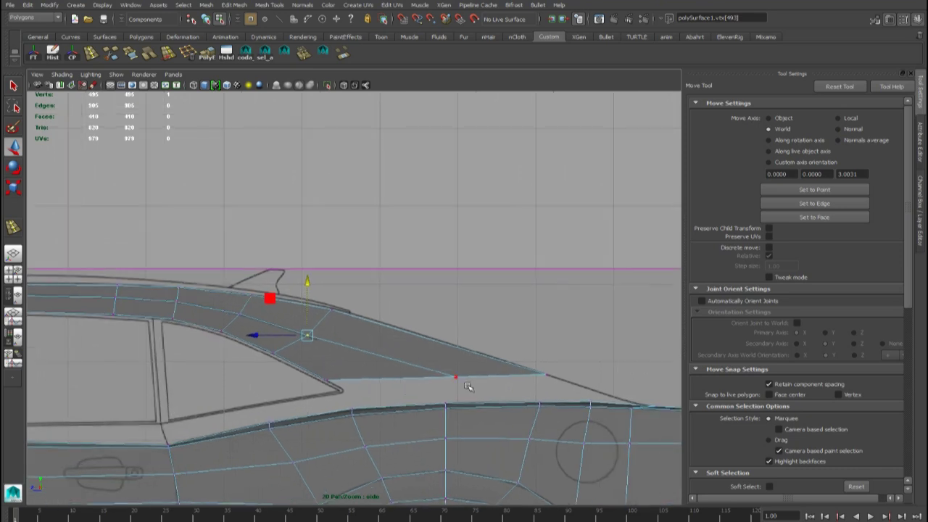
pyautogui.click(465, 384)
pyautogui.scroll(3, 466, 384)
pyautogui.moveTo(457, 421); pyautogui.dragTo(414, 422)
# In the top view, move the centre-loop vertex just above the front pillar's base outward onto the blueprint line.
pyautogui.keyDown('alt'); pyautogui.moveTo(274, 347); pyautogui.dragTo(469, 357, button='middle'); pyautogui.keyUp('alt')
pyautogui.keyDown('alt'); pyautogui.moveTo(332, 354); pyautogui.dragTo(537, 376, button='middle'); pyautogui.keyUp('alt')
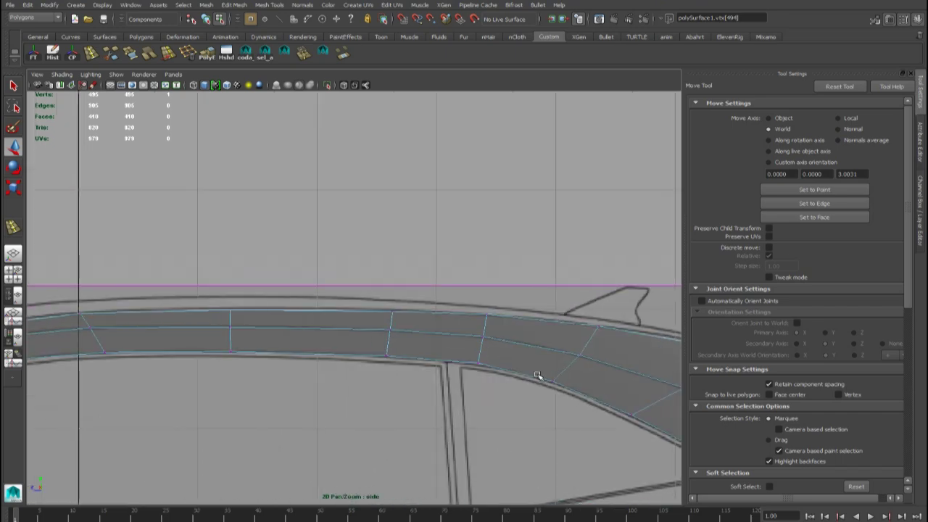
pyautogui.press('space')
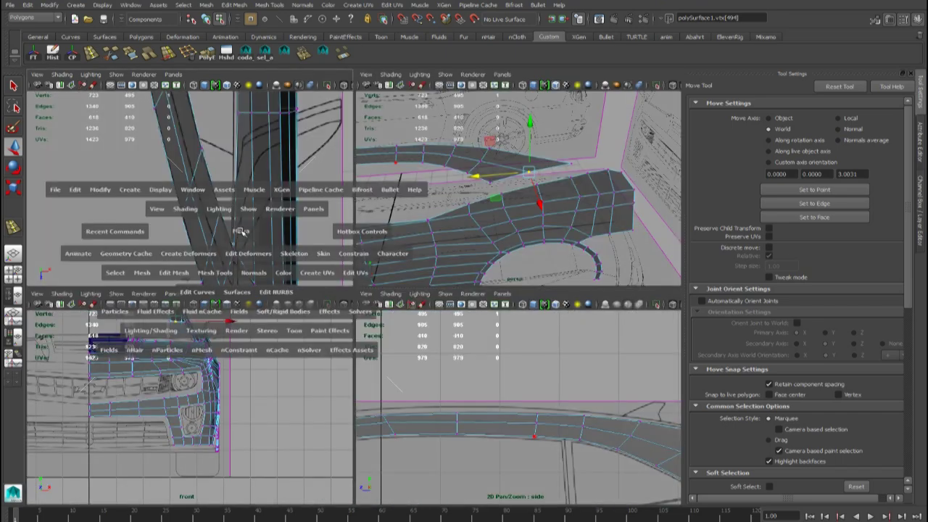
pyautogui.press('space')
pyautogui.keyDown('alt'); pyautogui.moveTo(382, 403); pyautogui.dragTo(334, 234, button='middle'); pyautogui.keyUp('alt')
pyautogui.keyDown('alt'); pyautogui.moveTo(366, 308); pyautogui.dragTo(373, 338, button='middle'); pyautogui.keyUp('alt')
pyautogui.moveTo(367, 343); pyautogui.dragTo(398, 360)
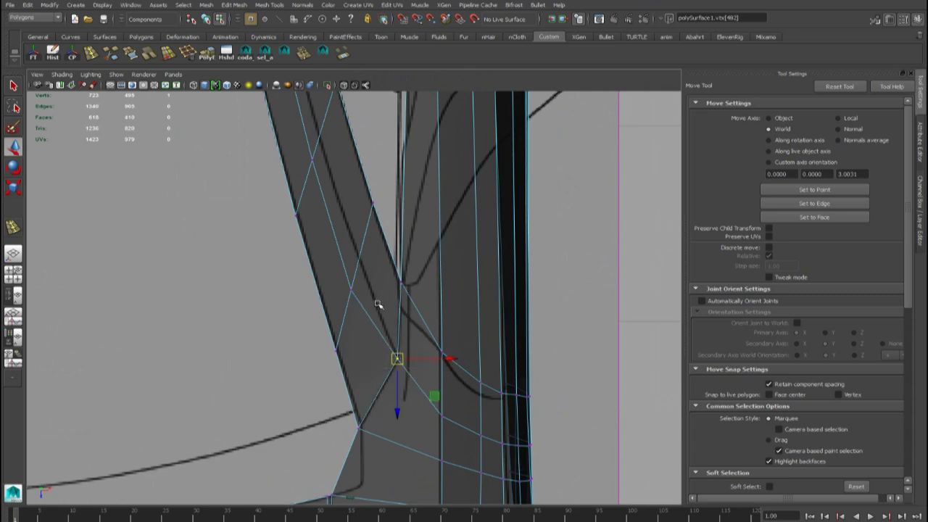
pyautogui.keyDown('alt'); pyautogui.moveTo(377, 302); pyautogui.dragTo(381, 376, button='middle'); pyautogui.keyUp('alt')
pyautogui.moveTo(345, 350); pyautogui.dragTo(430, 365)
# Move the next two centre-loop vertices up the front pillar outward onto the blueprint line in the top view.
pyautogui.keyDown('alt'); pyautogui.moveTo(322, 266); pyautogui.dragTo(348, 397, button='middle'); pyautogui.keyUp('alt')
pyautogui.moveTo(330, 353); pyautogui.dragTo(411, 366)
pyautogui.keyDown('alt'); pyautogui.moveTo(365, 143); pyautogui.dragTo(395, 330, button='middle'); pyautogui.keyUp('alt')
pyautogui.click(321, 348)
pyautogui.moveTo(372, 348); pyautogui.dragTo(386, 350)
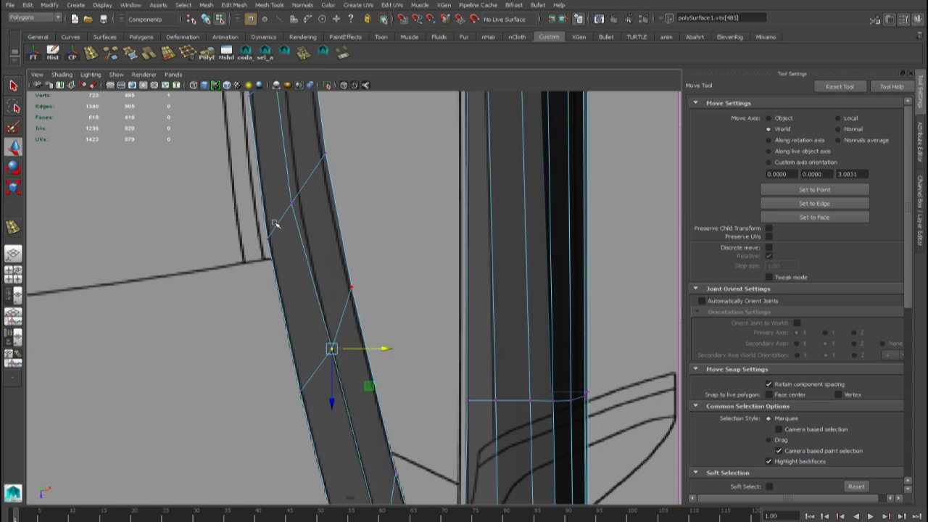
# Move the next centre-loop vertices at the top of the front pillar outward onto the blueprint line in the top view.
pyautogui.keyDown('alt'); pyautogui.moveTo(275, 222); pyautogui.dragTo(302, 351, button='middle'); pyautogui.keyUp('alt')
pyautogui.moveTo(303, 317); pyautogui.dragTo(379, 334)
pyautogui.keyDown('alt'); pyautogui.moveTo(318, 247); pyautogui.dragTo(360, 403, button='middle'); pyautogui.keyUp('alt')
pyautogui.click(342, 360)
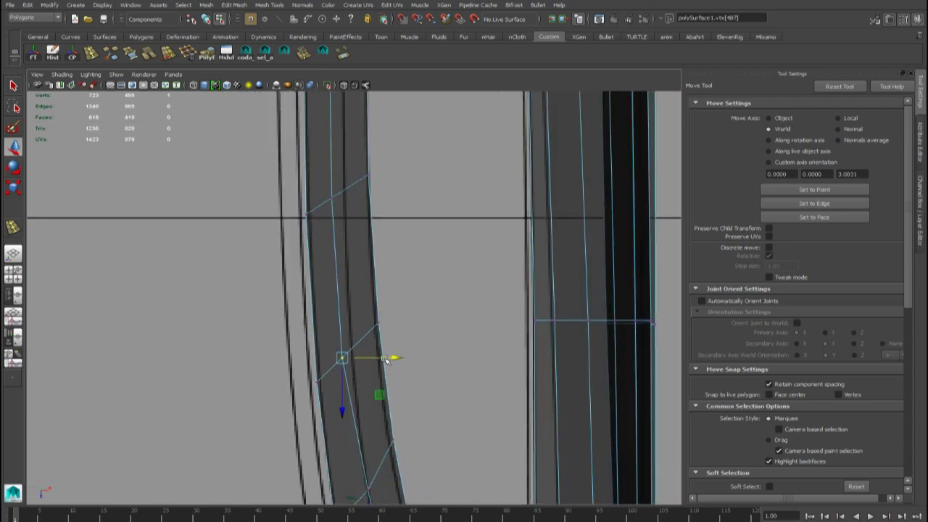
pyautogui.moveTo(394, 357); pyautogui.dragTo(404, 356)
pyautogui.keyDown('alt'); pyautogui.moveTo(338, 232); pyautogui.dragTo(339, 355, button='middle'); pyautogui.keyUp('alt')
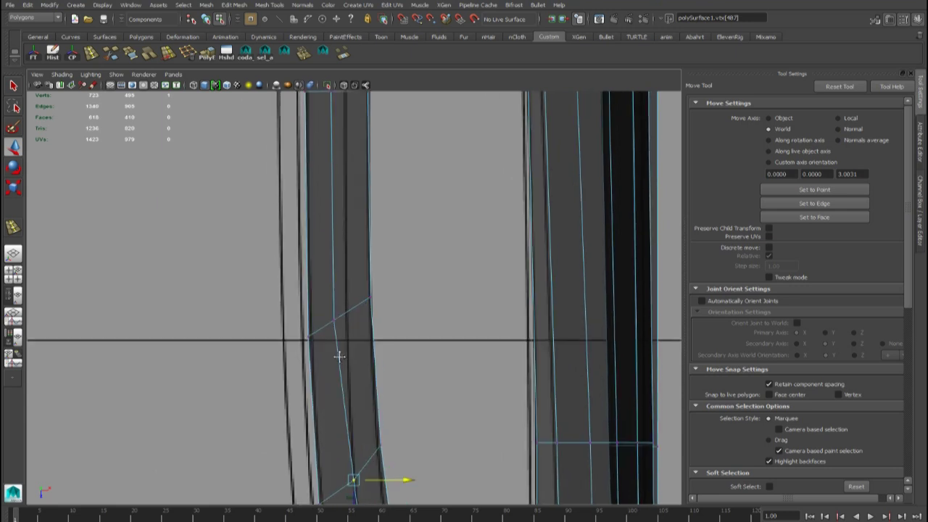
pyautogui.moveTo(324, 310); pyautogui.dragTo(337, 338)
pyautogui.moveTo(387, 319); pyautogui.dragTo(399, 321)
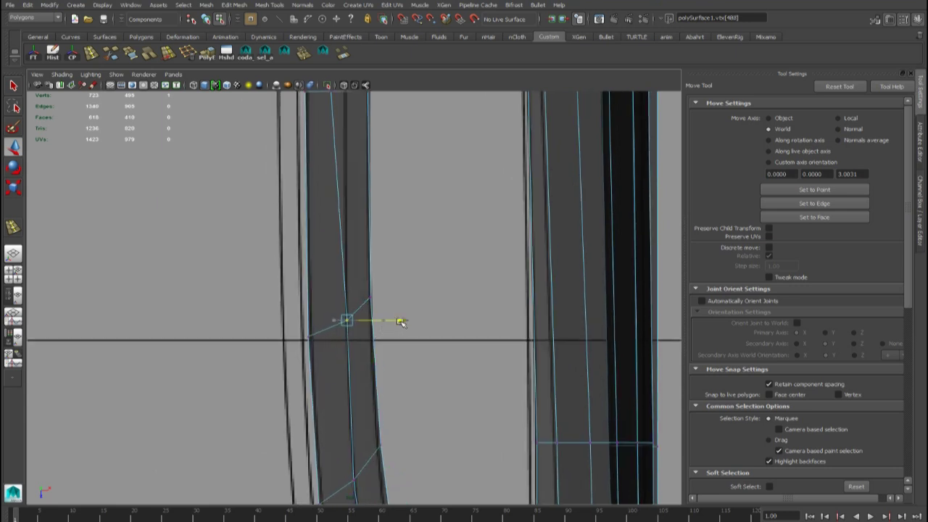
# Move the centre-loop vertices along the roof strip above the door outward onto the blueprint line.
pyautogui.keyDown('alt'); pyautogui.moveTo(383, 259); pyautogui.dragTo(394, 486, button='middle'); pyautogui.keyUp('alt')
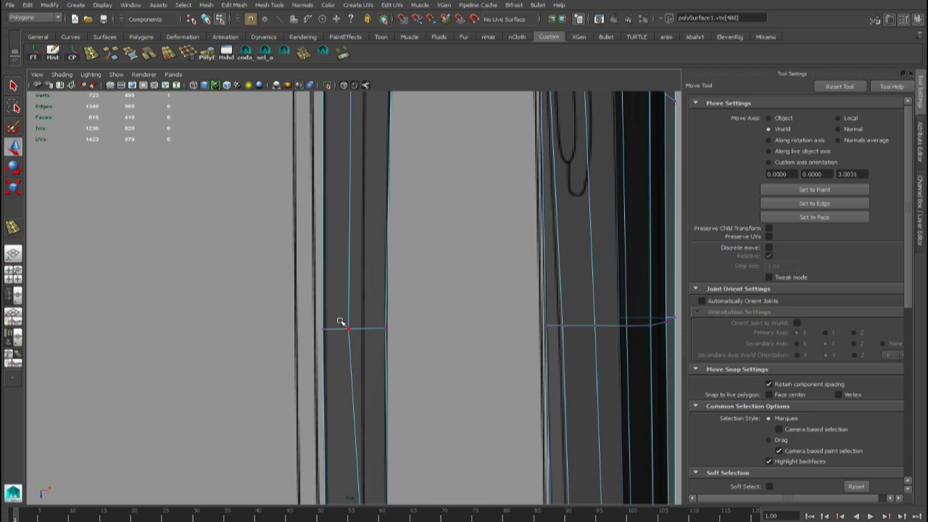
pyautogui.moveTo(362, 350); pyautogui.dragTo(362, 349)
pyautogui.moveTo(401, 327); pyautogui.dragTo(419, 331)
pyautogui.keyDown('alt'); pyautogui.moveTo(353, 105); pyautogui.dragTo(344, 355, button='middle'); pyautogui.keyUp('alt')
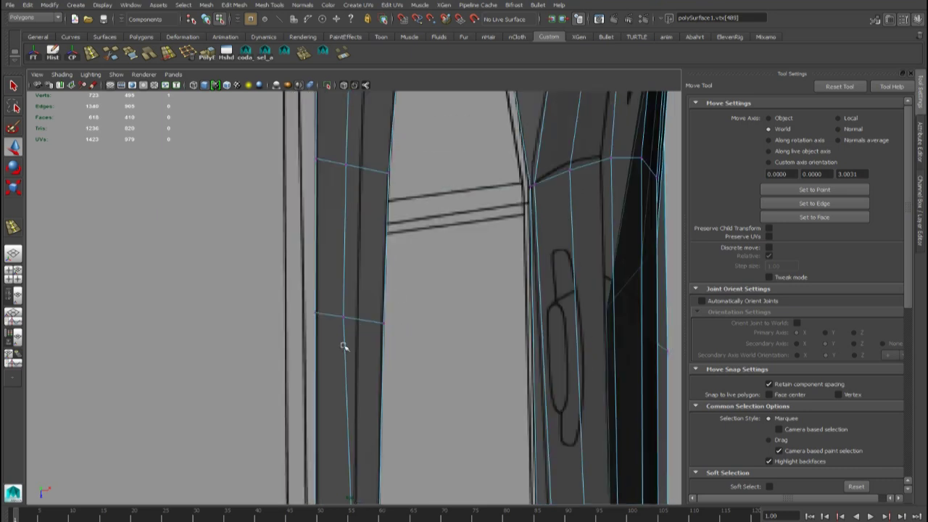
pyautogui.moveTo(358, 336); pyautogui.dragTo(410, 319)
pyautogui.keyDown('alt'); pyautogui.moveTo(354, 129); pyautogui.dragTo(342, 330, button='middle'); pyautogui.keyUp('alt')
pyautogui.moveTo(317, 346); pyautogui.dragTo(399, 366)
# Shift the following two centre-loop vertices toward the rear quarter window outward onto the blueprint line.
pyautogui.keyDown('alt'); pyautogui.moveTo(345, 225); pyautogui.dragTo(350, 352, button='middle'); pyautogui.keyUp('alt')
pyautogui.moveTo(335, 314); pyautogui.dragTo(350, 352)
pyautogui.moveTo(404, 334); pyautogui.dragTo(420, 335)
pyautogui.keyDown('alt'); pyautogui.moveTo(377, 193); pyautogui.dragTo(357, 350, button='middle'); pyautogui.keyUp('alt')
pyautogui.moveTo(315, 298); pyautogui.dragTo(358, 354)
pyautogui.moveTo(382, 321); pyautogui.dragTo(408, 324)
# Align the last centre-loop vertices at the rear pillar with the blueprint line in the top view.
pyautogui.keyDown('alt'); pyautogui.moveTo(370, 207); pyautogui.dragTo(367, 316, button='middle'); pyautogui.keyUp('alt')
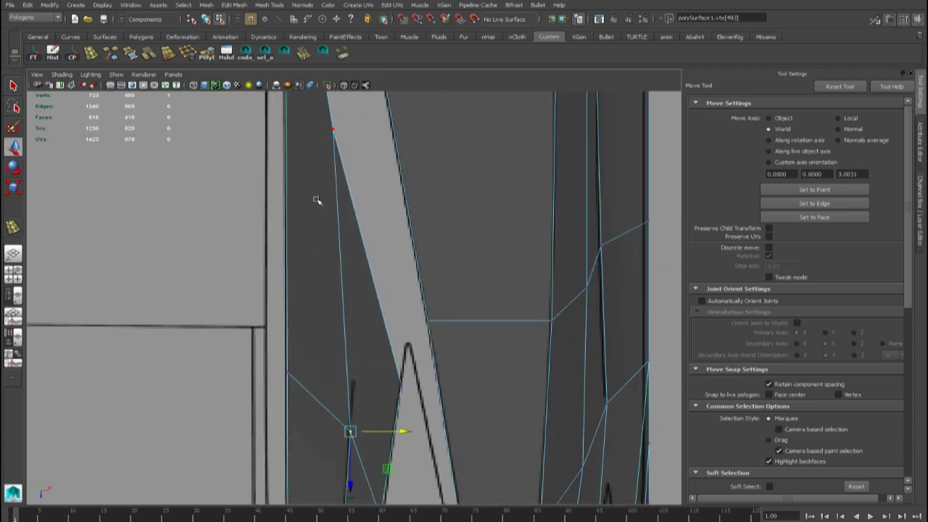
pyautogui.moveTo(331, 123); pyautogui.dragTo(369, 264)
pyautogui.keyDown('alt'); pyautogui.moveTo(354, 370); pyautogui.dragTo(320, 113, button='middle'); pyautogui.keyUp('alt')
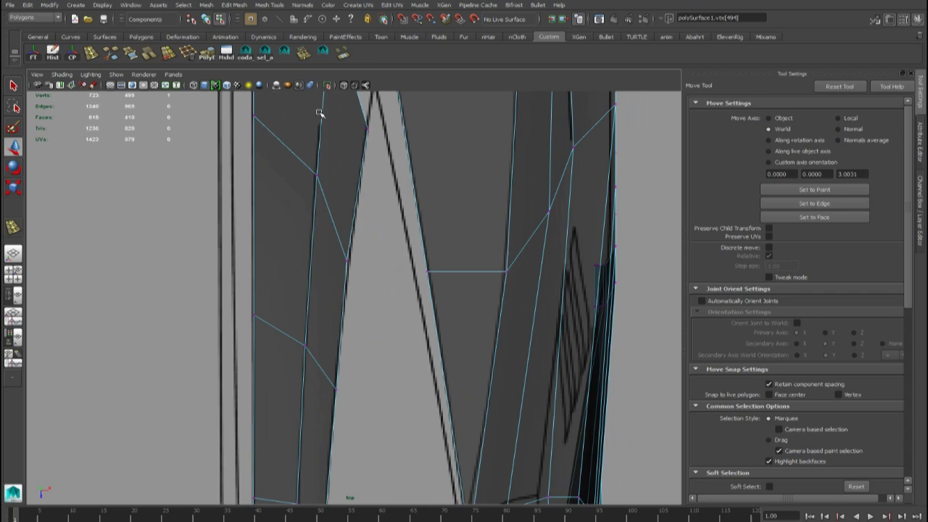
pyautogui.moveTo(307, 153)
pyautogui.mouseDown()
pyautogui.moveTo(331, 191)
pyautogui.moveTo(369, 173)
pyautogui.mouseUp()
pyautogui.scroll(-8, 351, 212)
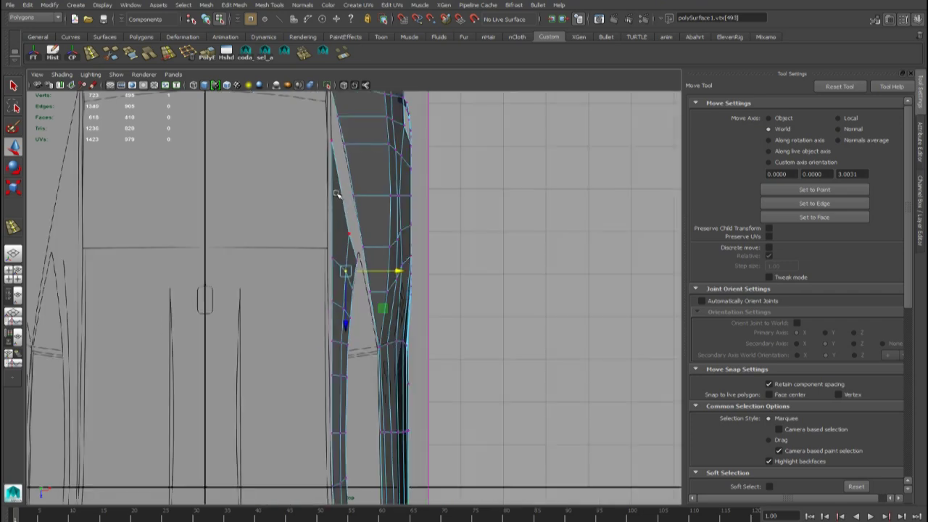
# Return to object mode and examine the shape of the roof strip and pillars in the perspective view.
pyautogui.keyDown('alt'); pyautogui.moveTo(338, 194); pyautogui.dragTo(334, 229, button='middle'); pyautogui.keyUp('alt')
pyautogui.moveTo(371, 212); pyautogui.dragTo(386, 204, button='right')
pyautogui.click(386, 203)
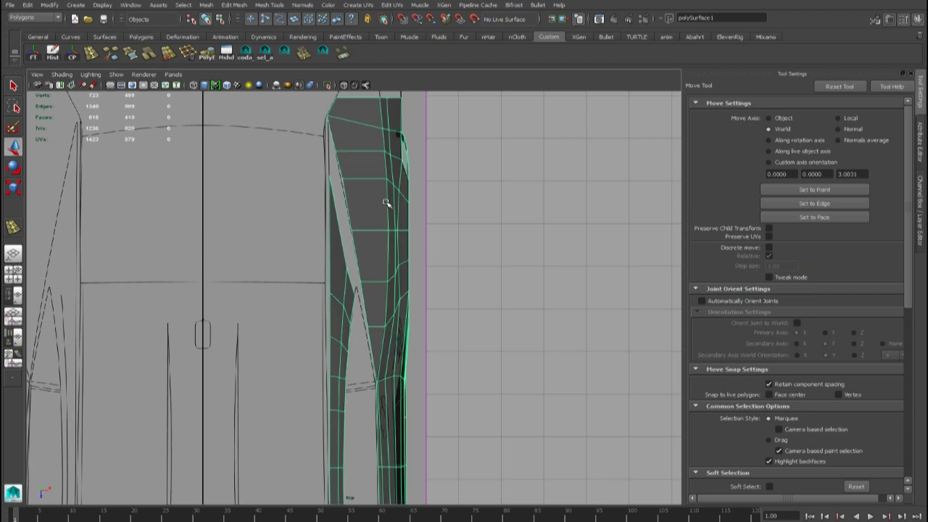
pyautogui.press('space')
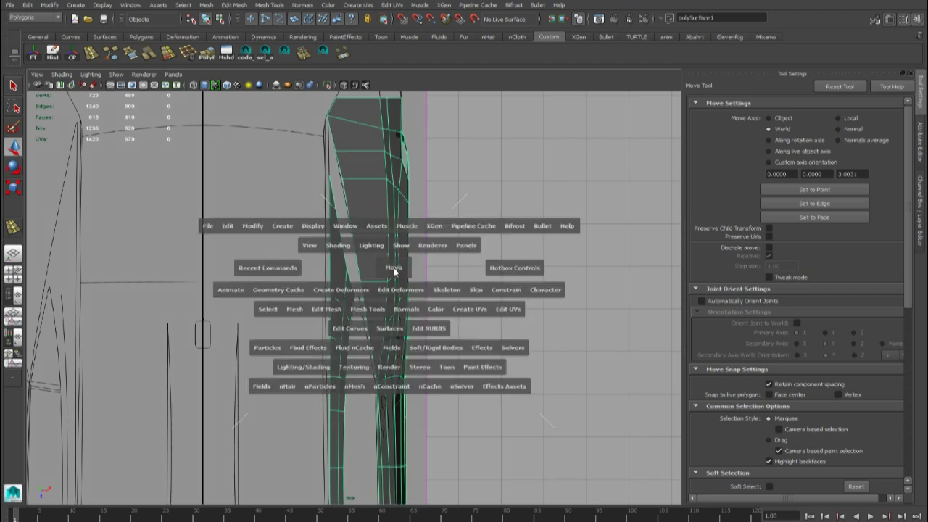
pyautogui.press('space')
pyautogui.keyDown('alt'); pyautogui.moveTo(326, 277); pyautogui.dragTo(437, 271); pyautogui.keyUp('alt')
pyautogui.keyDown('alt'); pyautogui.moveTo(323, 207); pyautogui.dragTo(336, 332); pyautogui.keyUp('alt')
pyautogui.scroll(-5, 328, 327)
pyautogui.keyDown('alt'); pyautogui.moveTo(335, 331); pyautogui.dragTo(360, 377, button='middle'); pyautogui.keyUp('alt')
pyautogui.moveTo(360, 377)
pyautogui.keyDown('alt'); pyautogui.mouseDown()
pyautogui.moveTo(267, 356)
pyautogui.moveTo(268, 342)
pyautogui.moveTo(416, 385)
pyautogui.moveTo(378, 376)
pyautogui.mouseUp(); pyautogui.keyUp('alt')
pyautogui.keyDown('alt'); pyautogui.moveTo(379, 376); pyautogui.dragTo(465, 382, button='middle'); pyautogui.keyUp('alt')
pyautogui.keyDown('alt'); pyautogui.moveTo(466, 383); pyautogui.dragTo(500, 364); pyautogui.keyUp('alt')
# In the side view, move the centre-loop vertex at the rear pillar's open lower end rearward, and return to object mode.
pyautogui.press('space')
pyautogui.press('space')
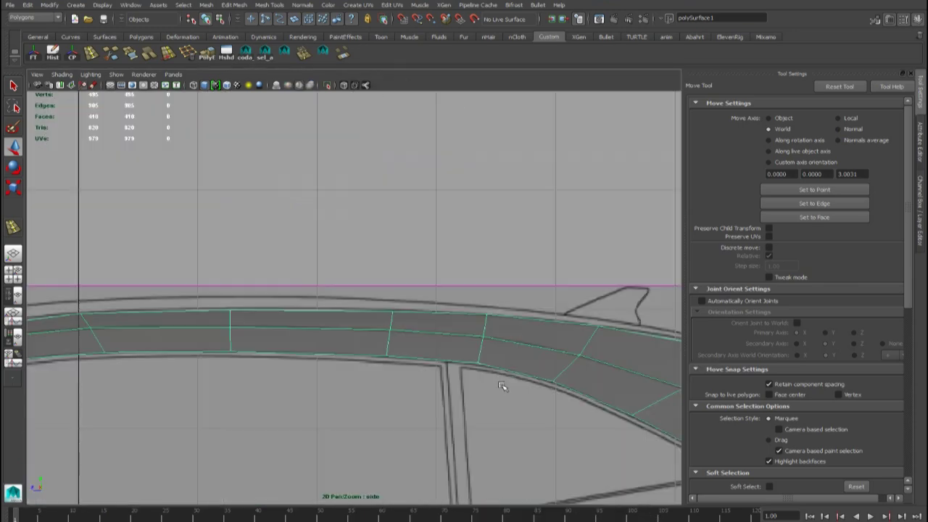
pyautogui.keyDown('alt'); pyautogui.moveTo(501, 384); pyautogui.dragTo(472, 369, button='right'); pyautogui.keyUp('alt')
pyautogui.keyDown('alt'); pyautogui.moveTo(472, 369); pyautogui.dragTo(382, 346, button='middle'); pyautogui.keyUp('alt')
pyautogui.keyDown('alt'); pyautogui.moveTo(382, 346); pyautogui.dragTo(397, 371, button='right'); pyautogui.keyUp('alt')
pyautogui.keyDown('alt'); pyautogui.moveTo(397, 370); pyautogui.dragTo(378, 343, button='middle'); pyautogui.keyUp('alt')
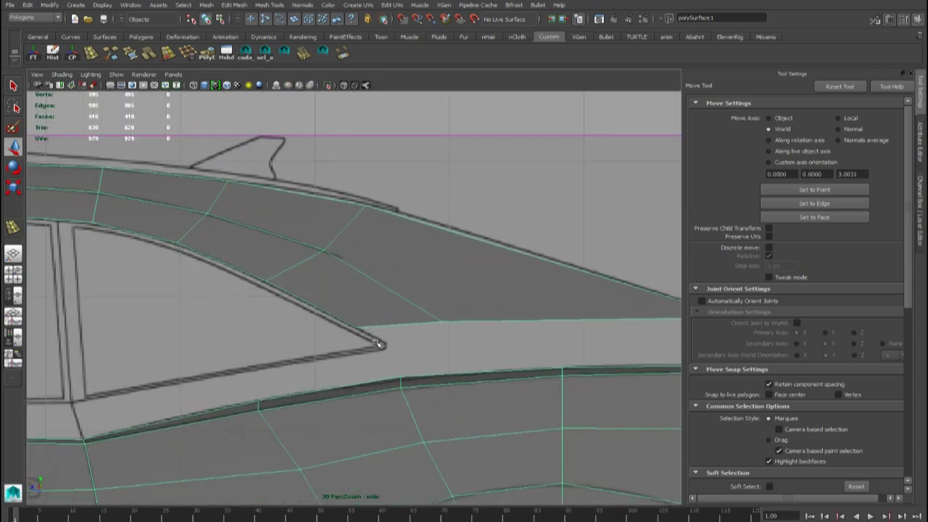
pyautogui.keyDown('alt'); pyautogui.moveTo(437, 330); pyautogui.dragTo(394, 354, button='middle'); pyautogui.keyUp('alt')
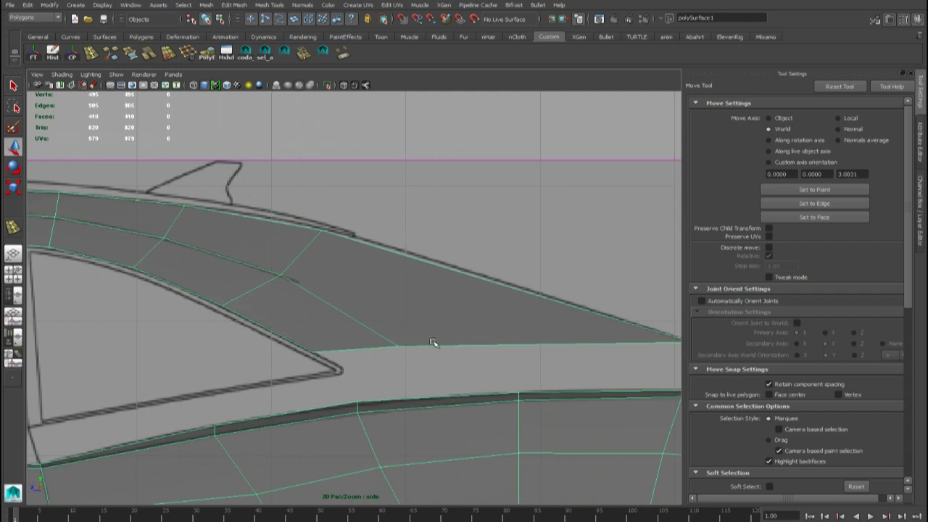
pyautogui.moveTo(412, 339); pyautogui.dragTo(353, 314, button='right')
pyautogui.moveTo(356, 317); pyautogui.dragTo(437, 368)
pyautogui.moveTo(349, 345); pyautogui.dragTo(385, 345)
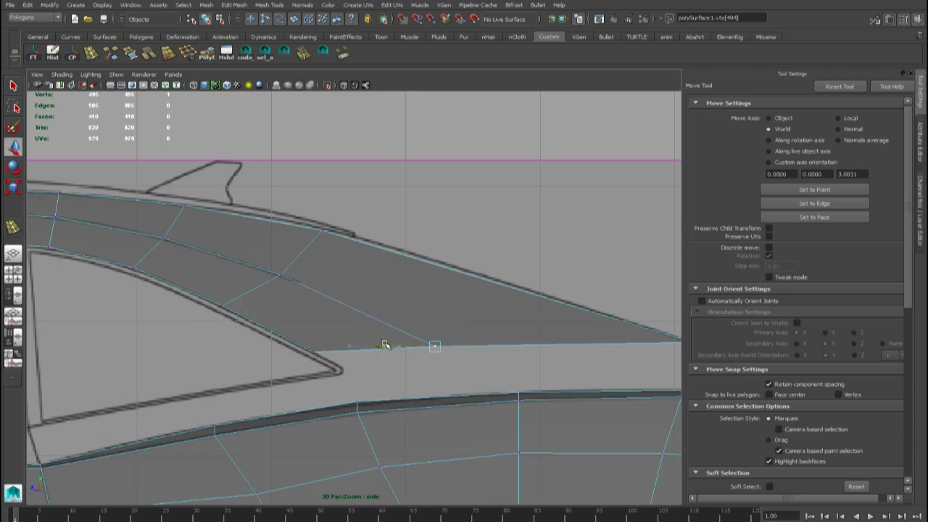
pyautogui.moveTo(483, 302); pyautogui.dragTo(510, 286, button='right')
pyautogui.click(508, 299)
# Bridge the rear pillar's two lower border edges to the two body shoulder edges below, using a linear path and 1 division.
pyautogui.moveTo(447, 302); pyautogui.dragTo(444, 276, button='right')
pyautogui.click(364, 345)
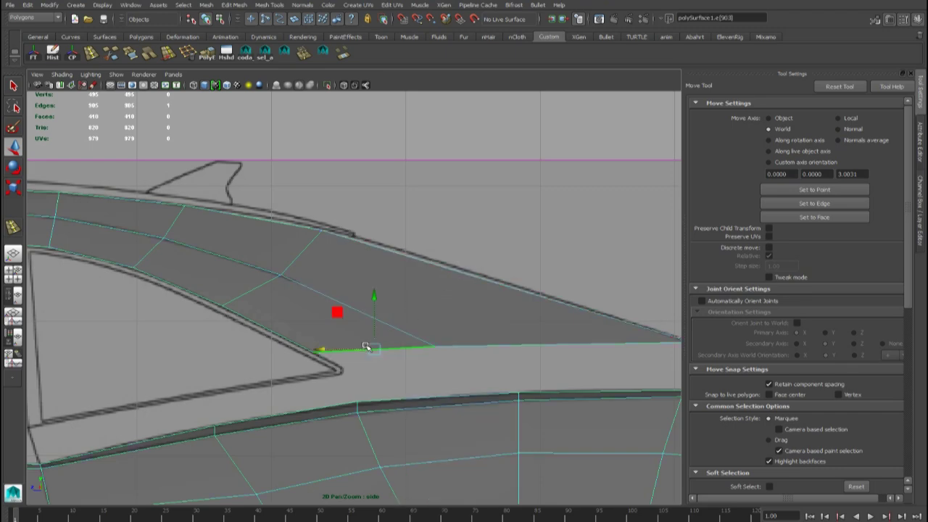
pyautogui.keyDown('shift'); pyautogui.click(492, 342); pyautogui.keyUp('shift')
pyautogui.keyDown('shift'); pyautogui.click(614, 392); pyautogui.keyUp('shift')
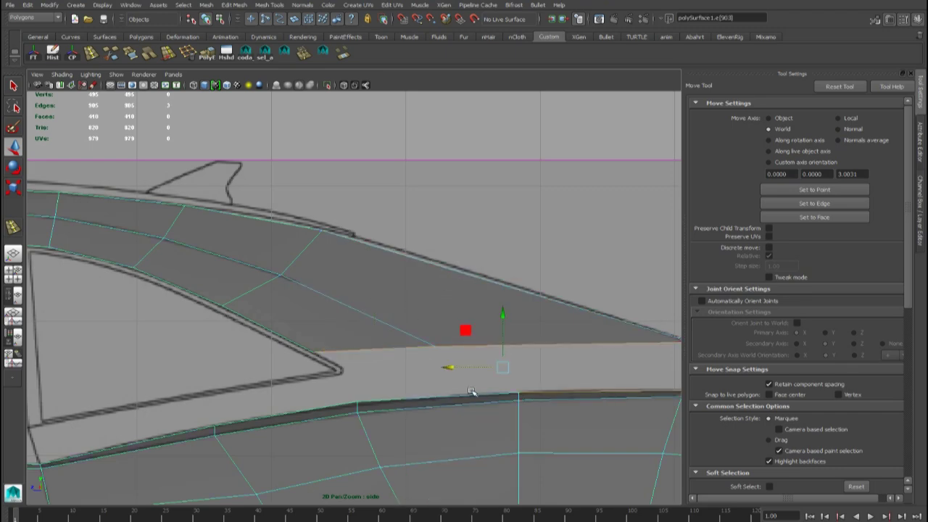
pyautogui.keyDown('shift'); pyautogui.click(468, 395); pyautogui.keyUp('shift')
pyautogui.scroll(-5, 480, 364)
pyautogui.scroll(3, 446, 353)
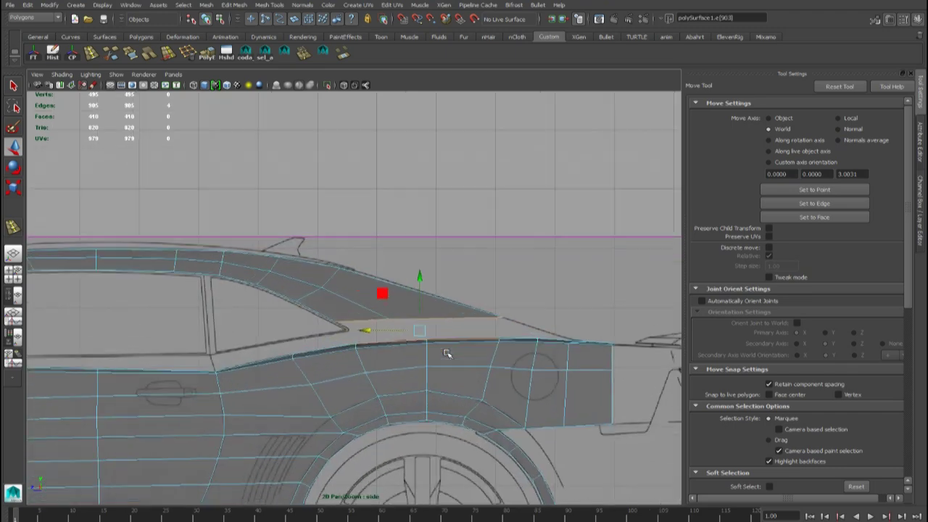
pyautogui.scroll(2, 446, 353)
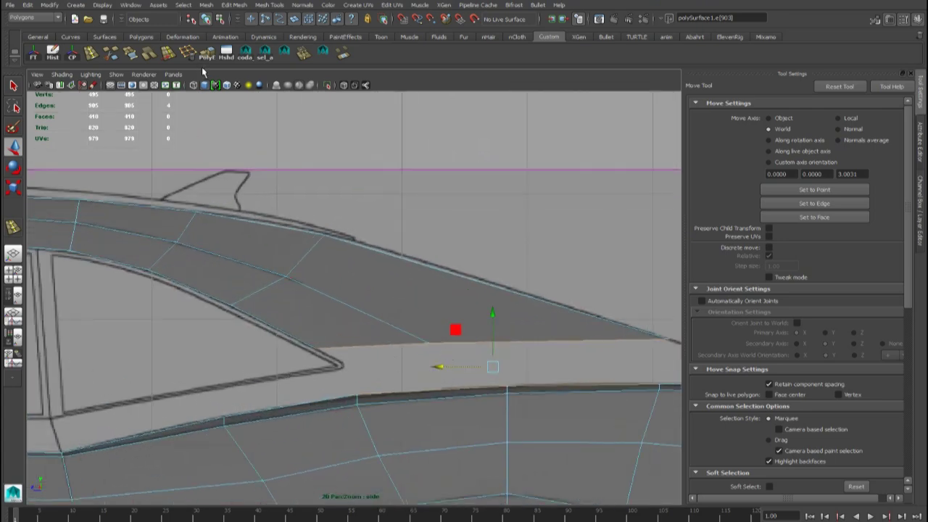
pyautogui.click(234, 5)
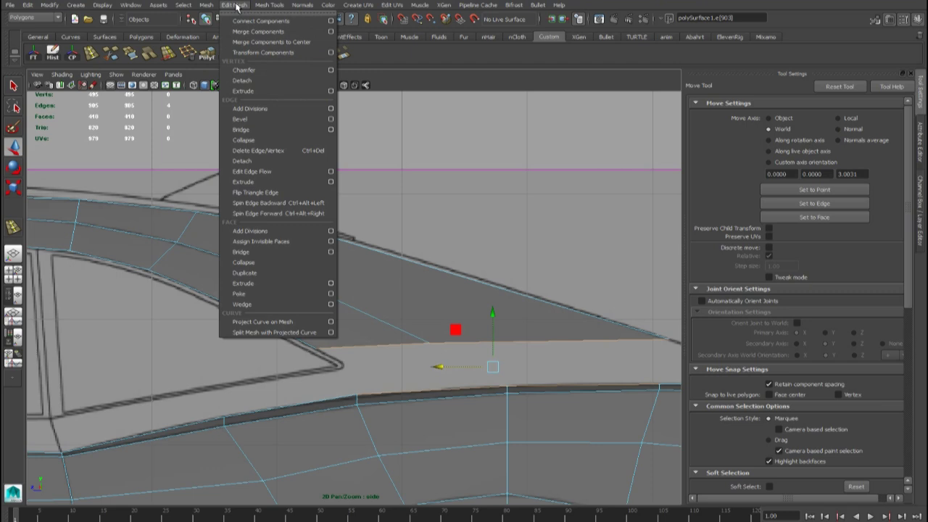
pyautogui.click(331, 129)
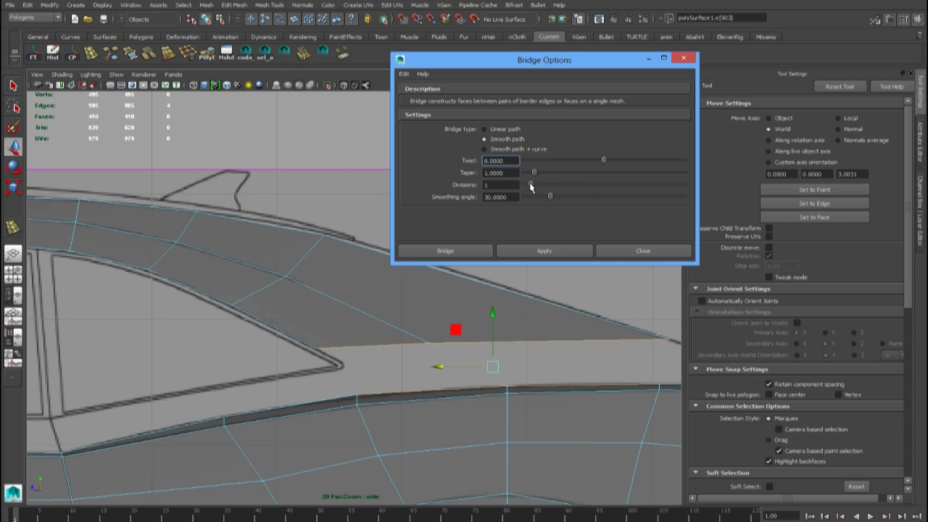
pyautogui.click(485, 129)
pyautogui.click(532, 253)
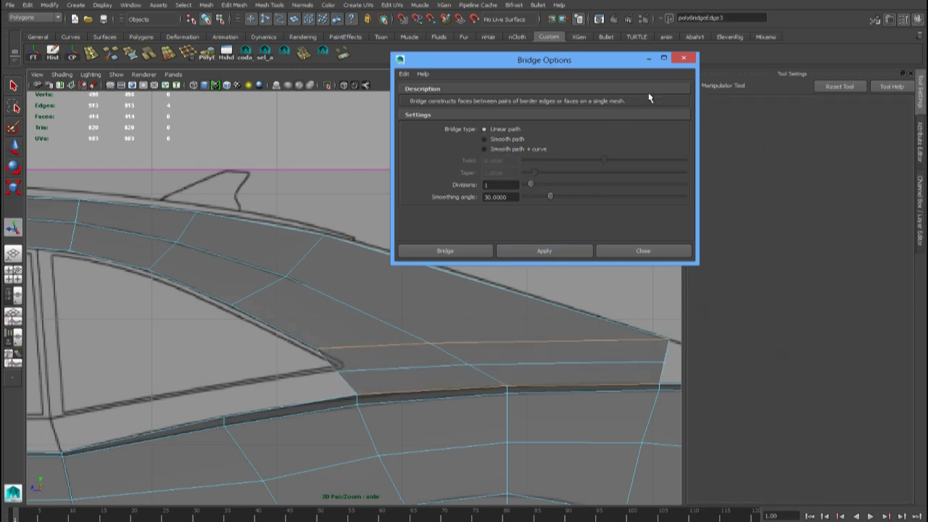
pyautogui.click(682, 59)
# Remove the middle edge row running across the new bridge at the rear pillar's base.
pyautogui.press('space')
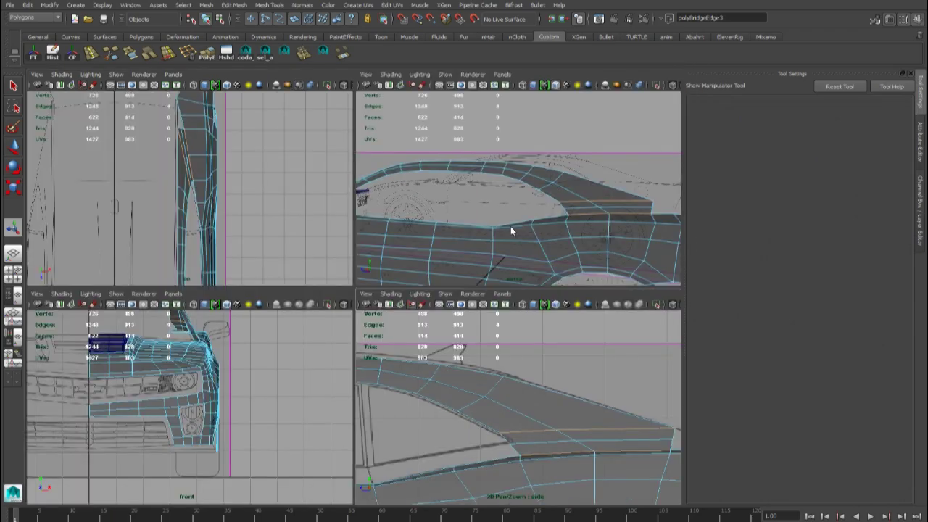
pyautogui.press('space')
pyautogui.keyDown('alt'); pyautogui.moveTo(500, 323); pyautogui.dragTo(336, 339); pyautogui.keyUp('alt')
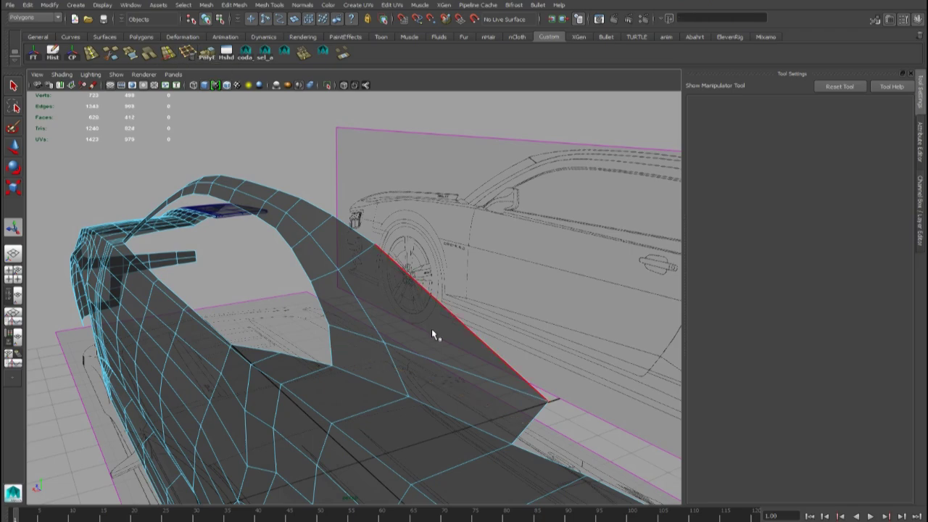
# Examine the bridged rear pillar and its join to the body from several angles in the perspective view.
pyautogui.keyDown('alt'); pyautogui.moveTo(426, 331); pyautogui.dragTo(427, 348, button='right'); pyautogui.keyUp('alt')
pyautogui.keyDown('alt'); pyautogui.moveTo(426, 348); pyautogui.dragTo(513, 348); pyautogui.keyUp('alt')
pyautogui.keyDown('alt'); pyautogui.moveTo(513, 348); pyautogui.dragTo(427, 354, button='middle'); pyautogui.keyUp('alt')
pyautogui.keyDown('alt'); pyautogui.moveTo(427, 354); pyautogui.dragTo(448, 355, button='right'); pyautogui.keyUp('alt')
pyautogui.keyDown('alt'); pyautogui.moveTo(448, 355); pyautogui.dragTo(435, 400); pyautogui.keyUp('alt')
pyautogui.keyDown('alt'); pyautogui.moveTo(381, 314); pyautogui.dragTo(408, 319, button='right'); pyautogui.keyUp('alt')
pyautogui.keyDown('alt'); pyautogui.moveTo(408, 319); pyautogui.dragTo(389, 309); pyautogui.keyUp('alt')
pyautogui.keyDown('alt'); pyautogui.moveTo(420, 335); pyautogui.dragTo(339, 343); pyautogui.keyUp('alt')
# Examine the whole car body from the rear and front against the blueprints.
pyautogui.scroll(-4, 338, 375)
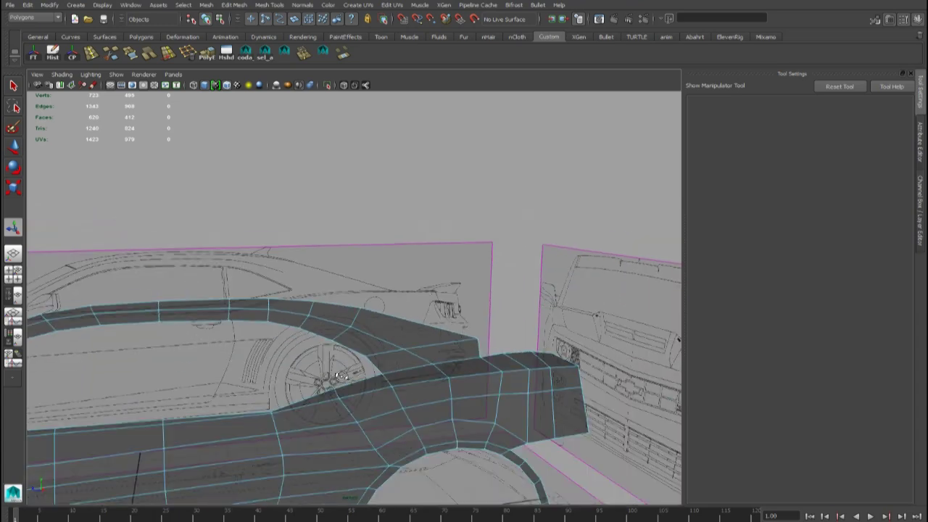
pyautogui.keyDown('alt'); pyautogui.moveTo(338, 375); pyautogui.dragTo(355, 375); pyautogui.keyUp('alt')
pyautogui.scroll(-3, 317, 372)
pyautogui.keyDown('alt'); pyautogui.moveTo(317, 373); pyautogui.dragTo(427, 314, button='middle'); pyautogui.keyUp('alt')
pyautogui.scroll(-4, 428, 313)
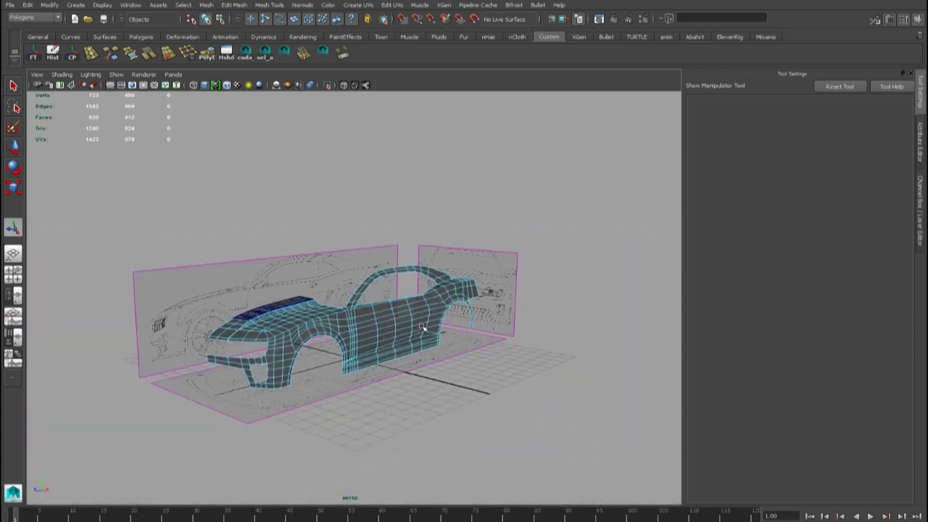
pyautogui.scroll(8, 423, 328)
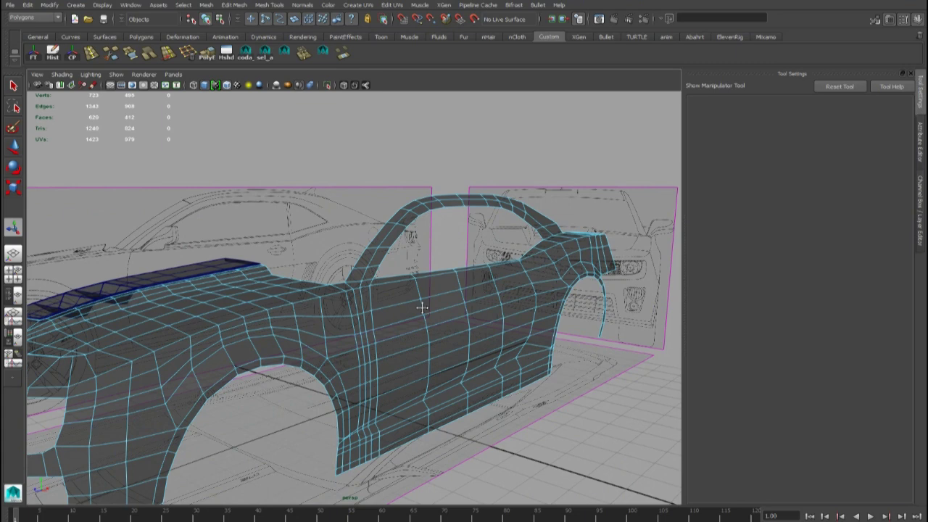
pyautogui.scroll(-3, 422, 308)
pyautogui.keyDown('alt'); pyautogui.moveTo(423, 311); pyautogui.dragTo(460, 312); pyautogui.keyUp('alt')
pyautogui.scroll(-4, 456, 311)
pyautogui.scroll(4, 460, 312)
pyautogui.keyDown('alt'); pyautogui.moveTo(454, 310); pyautogui.dragTo(438, 318, button='middle'); pyautogui.keyUp('alt')
pyautogui.keyDown('alt'); pyautogui.moveTo(438, 317); pyautogui.dragTo(439, 307); pyautogui.keyUp('alt')
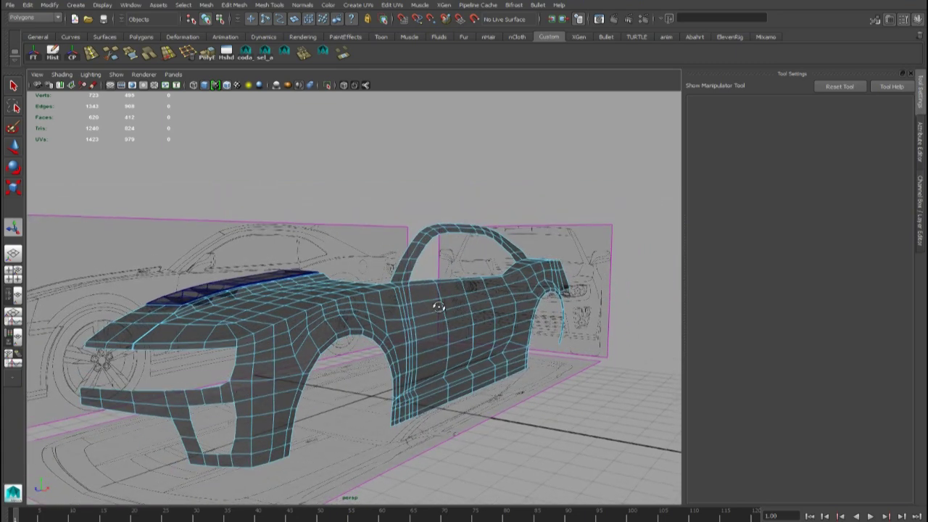